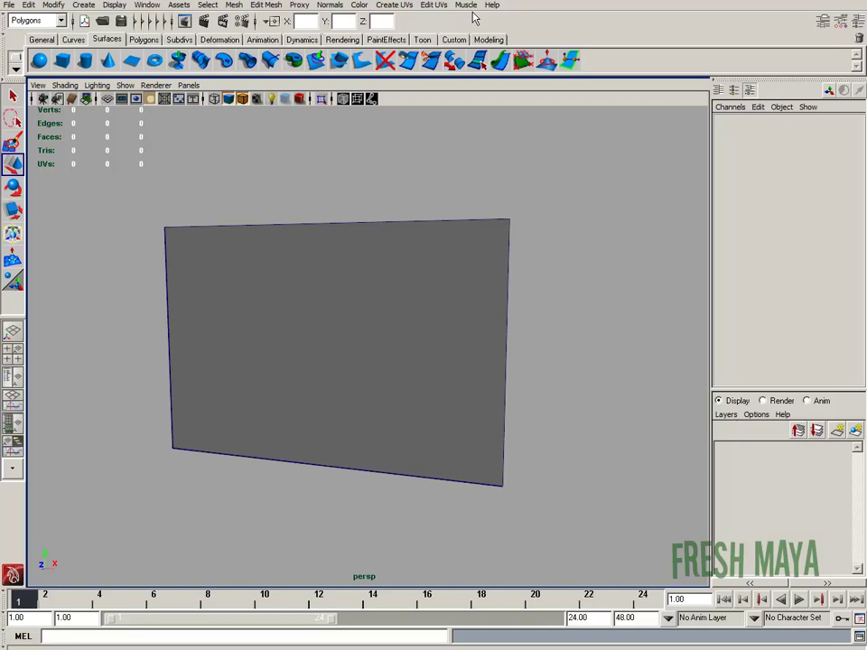
- Tumble the perspective view around the plane, then bring up the Start menu for Pictures
{"action": "left_click_drag", "start_coordinate": [381, 369], "coordinate": [352, 416], "text": "alt"}
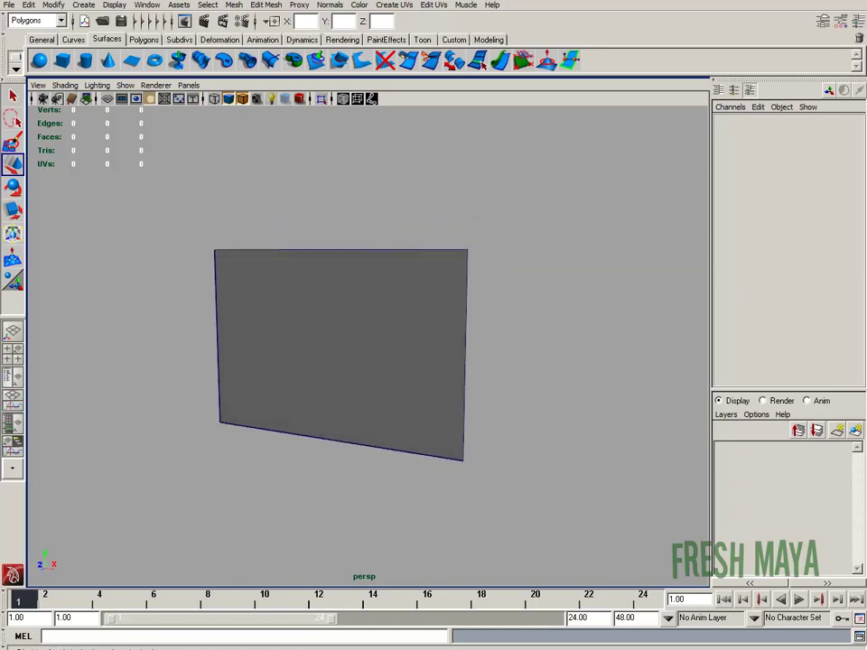
{"action": "key", "text": "super"}
- Open the Pictures folder and view BrickTexture full-screen in Windows Photo Gallery
{"action": "left_click", "coordinate": [214, 303]}
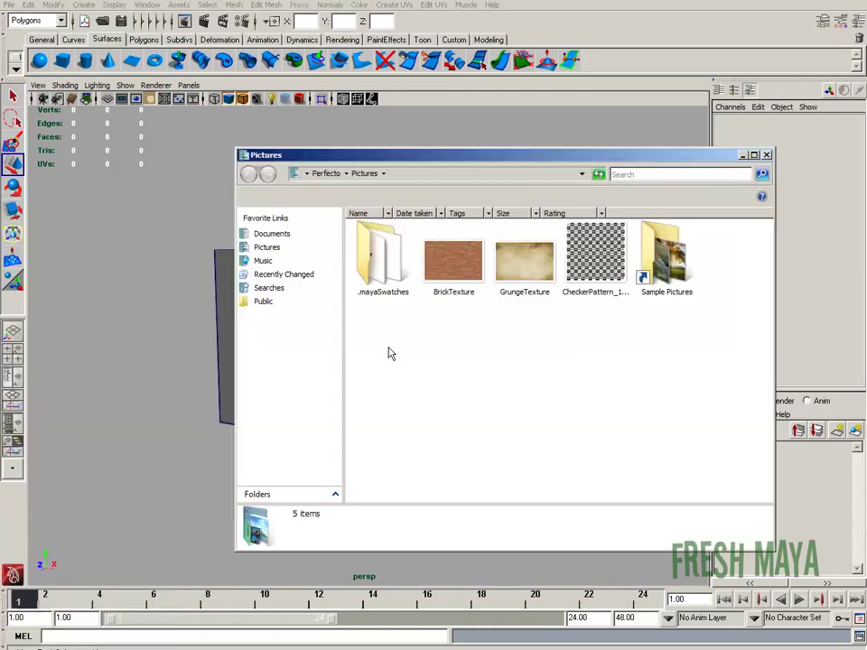
{"action": "double_click", "coordinate": [462, 263]}
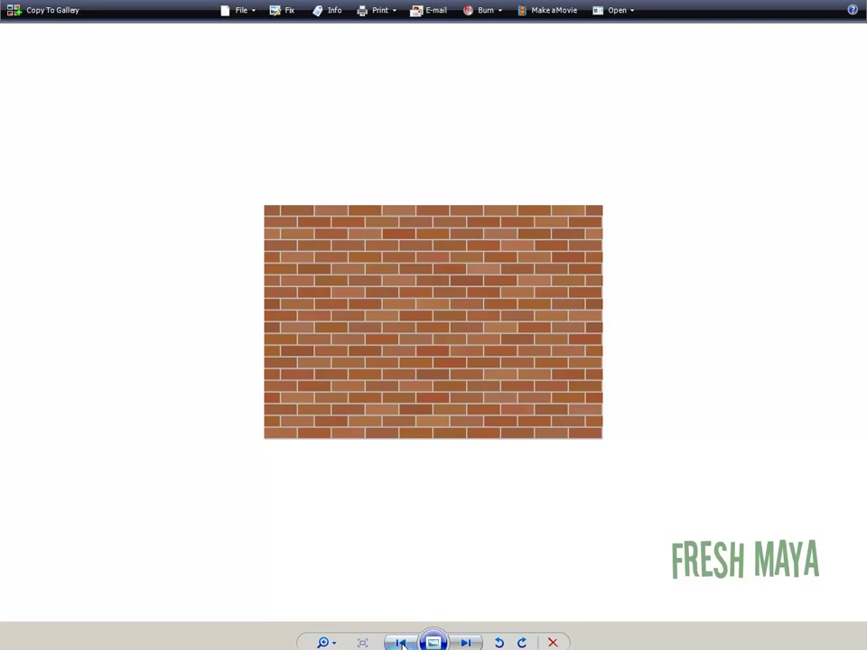
- Preview GrungeTexture full-screen, then reopen BrickTexture full-screen in Photo Gallery
{"action": "key", "text": "alt+F4"}
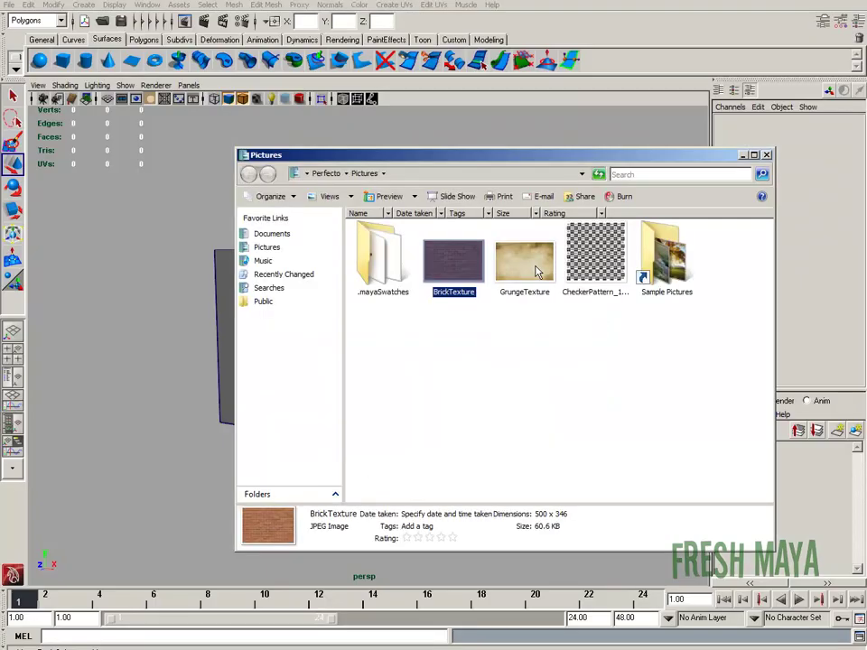
{"action": "double_click", "coordinate": [540, 267]}
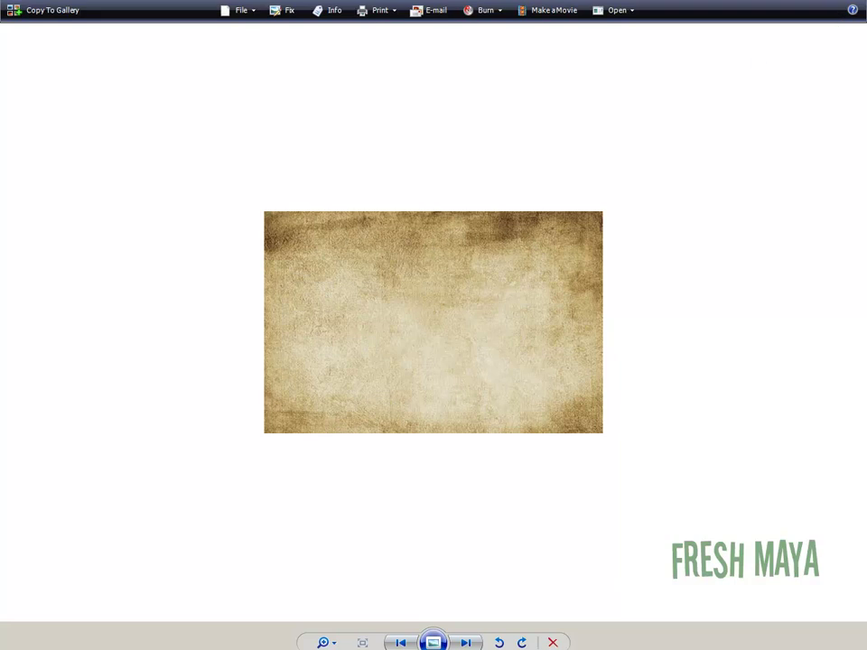
{"action": "key", "text": "alt+F4"}
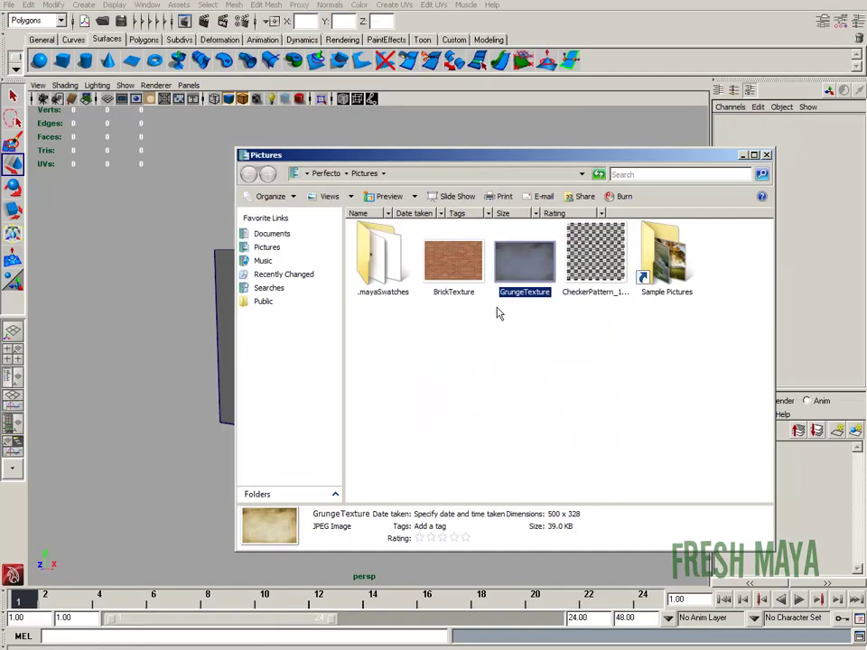
{"action": "left_click", "coordinate": [493, 325]}
{"action": "double_click", "coordinate": [455, 271]}
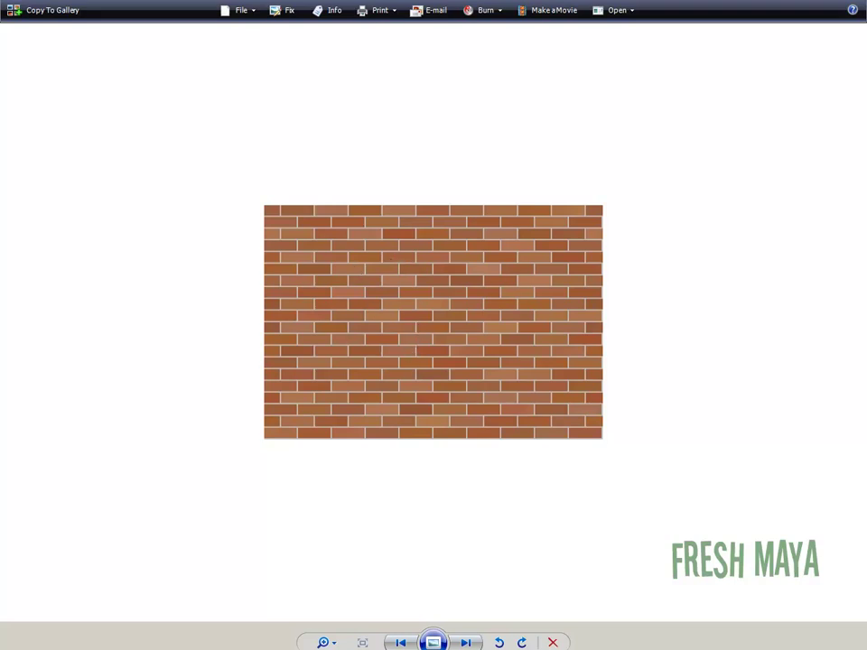
- Close Photo Gallery, deselect BrickTexture and move the Pictures window up and left
{"action": "key", "text": "alt+F4"}
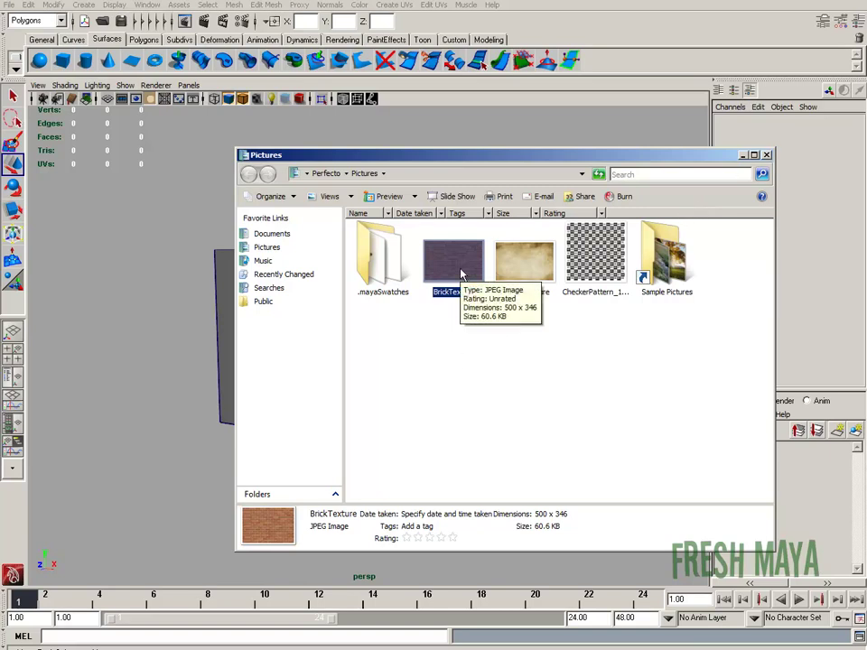
{"action": "left_click", "coordinate": [461, 282], "text": "ctrl"}
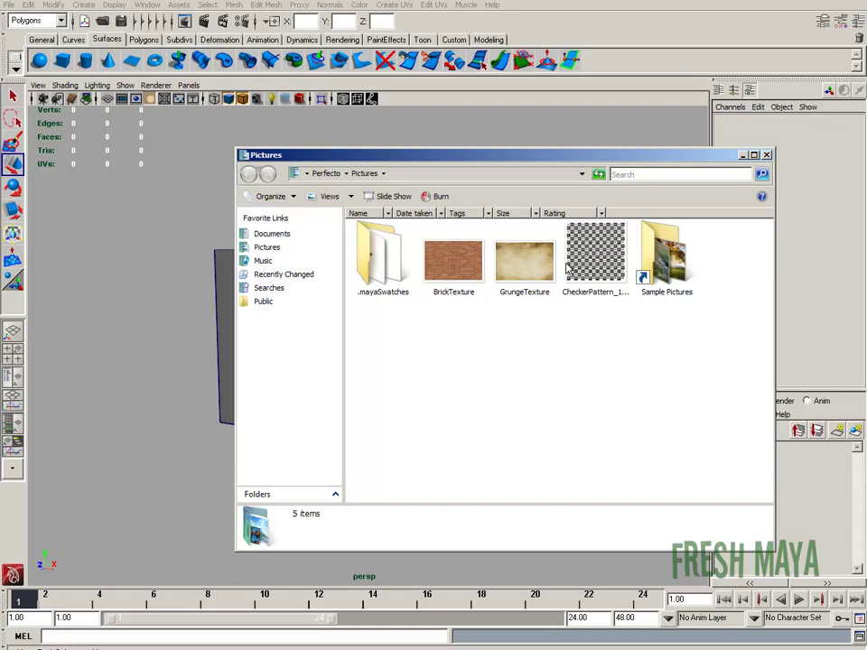
{"action": "left_click_drag", "start_coordinate": [610, 160], "coordinate": [533, 144]}
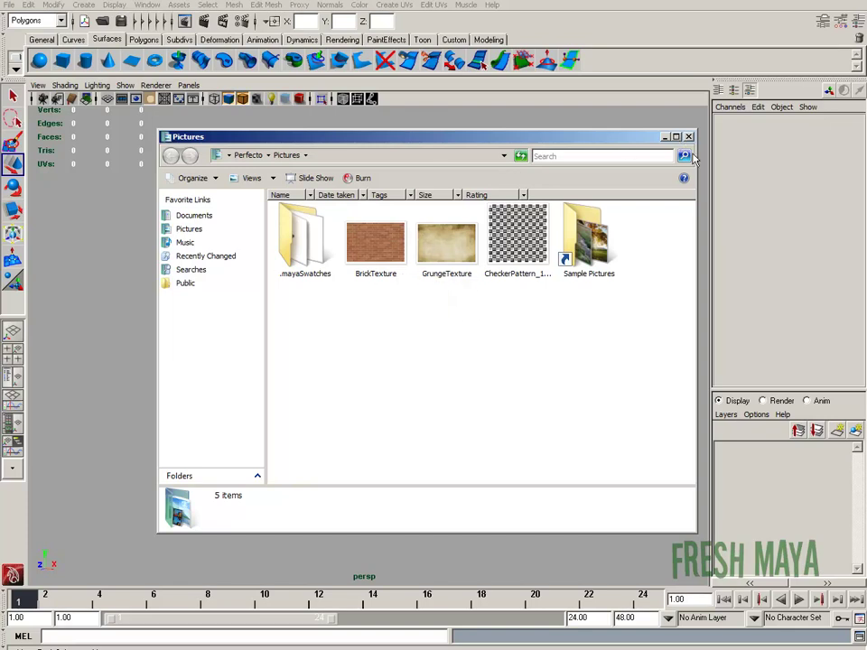
- Open BrickTexture in GIMP with Edit with GIMP and dismiss the startup tip
{"action": "right_click", "coordinate": [379, 255]}
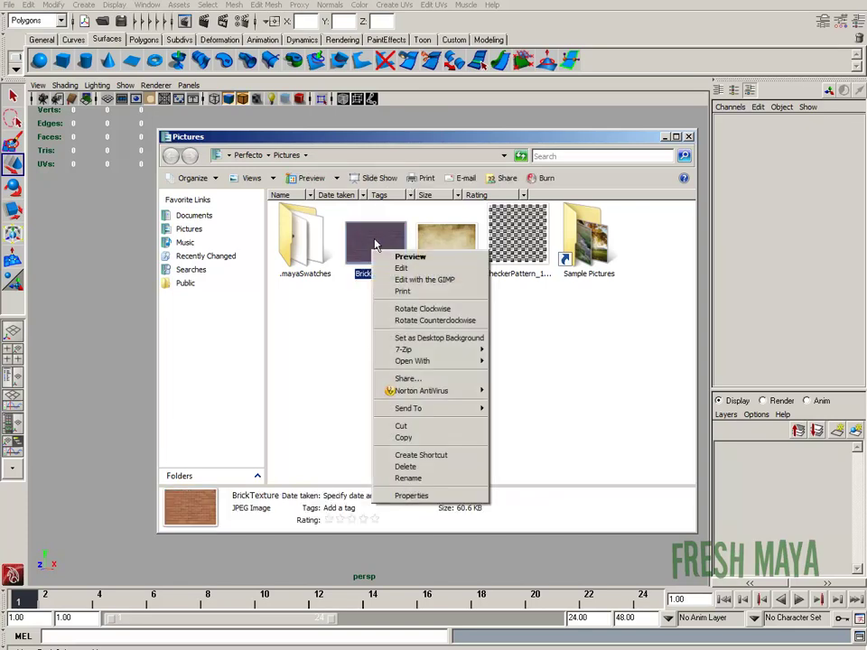
{"action": "left_click", "coordinate": [402, 279]}
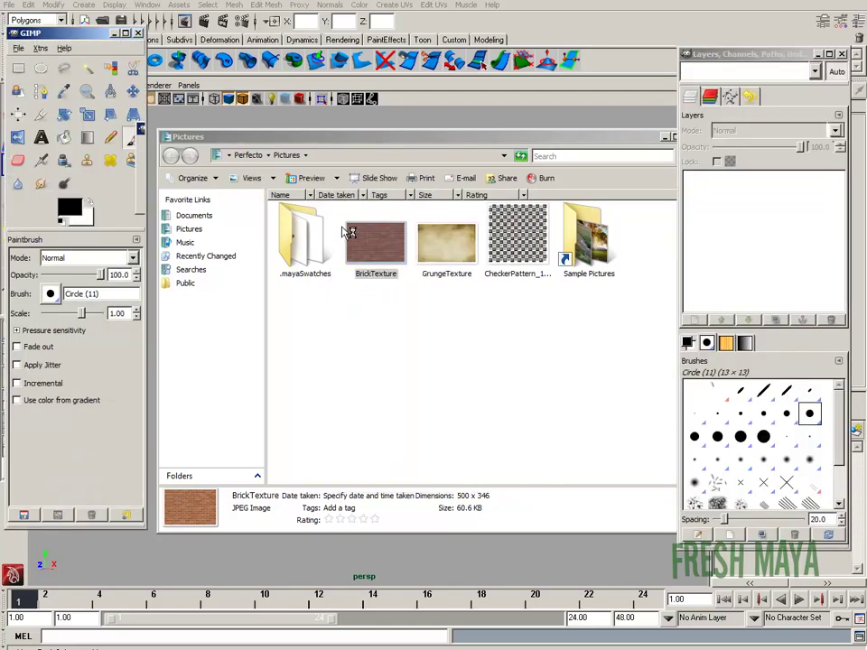
{"action": "left_click", "coordinate": [269, 275]}
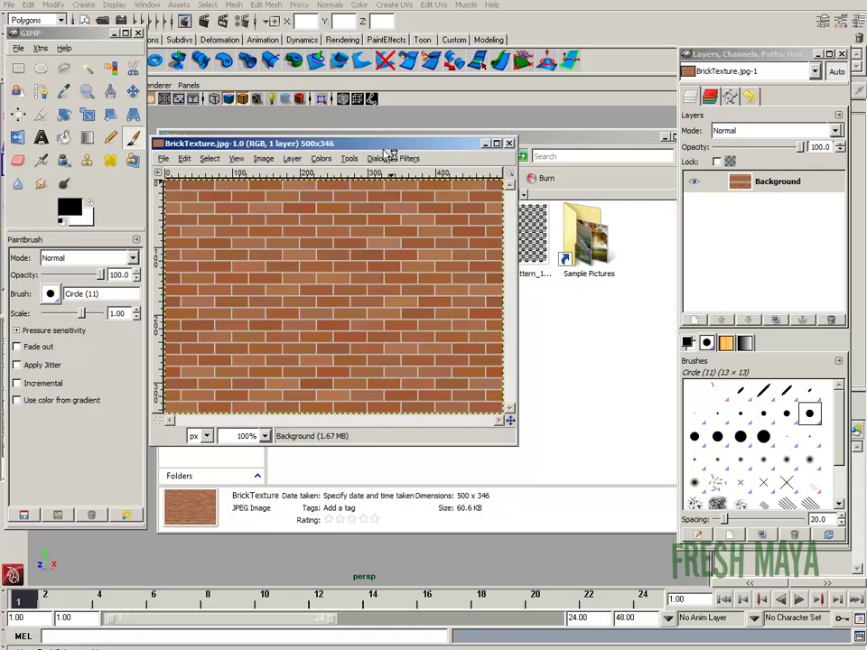
- Reposition and enlarge the BrickTexture image window in GIMP
{"action": "left_click_drag", "start_coordinate": [395, 146], "coordinate": [472, 158]}
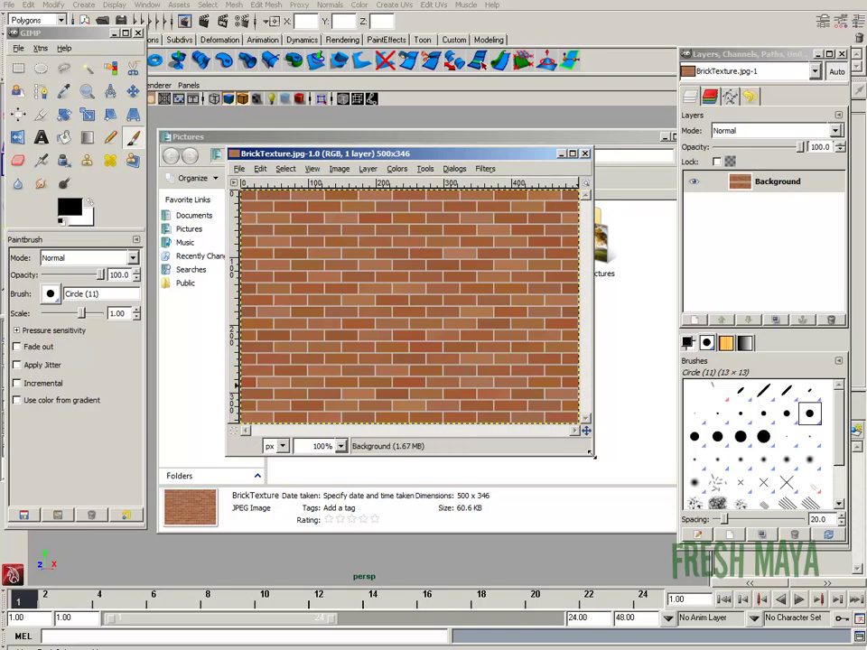
{"action": "left_click_drag", "start_coordinate": [593, 456], "coordinate": [625, 476]}
{"action": "left_click_drag", "start_coordinate": [406, 154], "coordinate": [360, 78]}
{"action": "left_click_drag", "start_coordinate": [592, 464], "coordinate": [639, 510]}
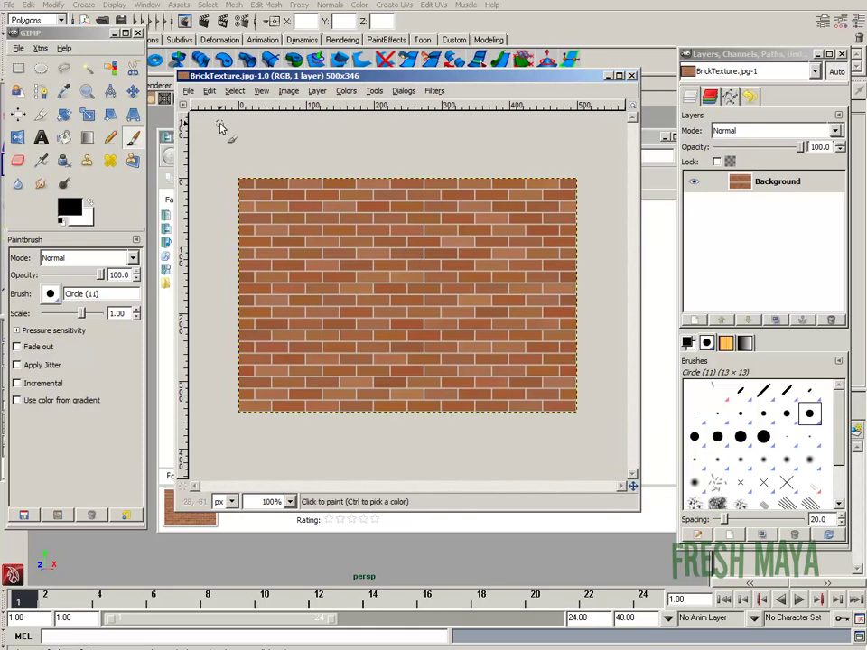
{"action": "left_click", "coordinate": [189, 92]}
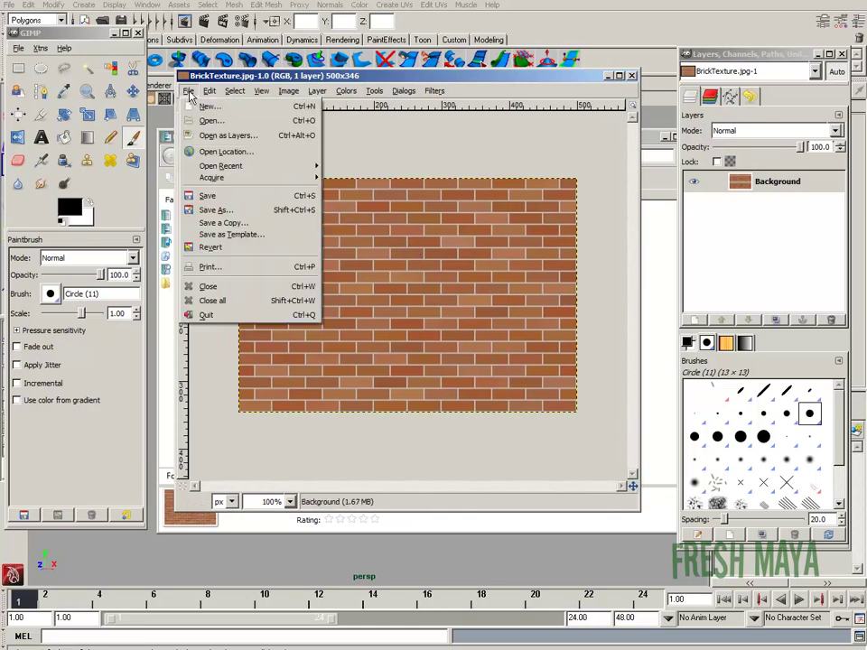
- Load GrungeTexture.jpg as a new layer above Background and select it
{"action": "left_click", "coordinate": [212, 136]}
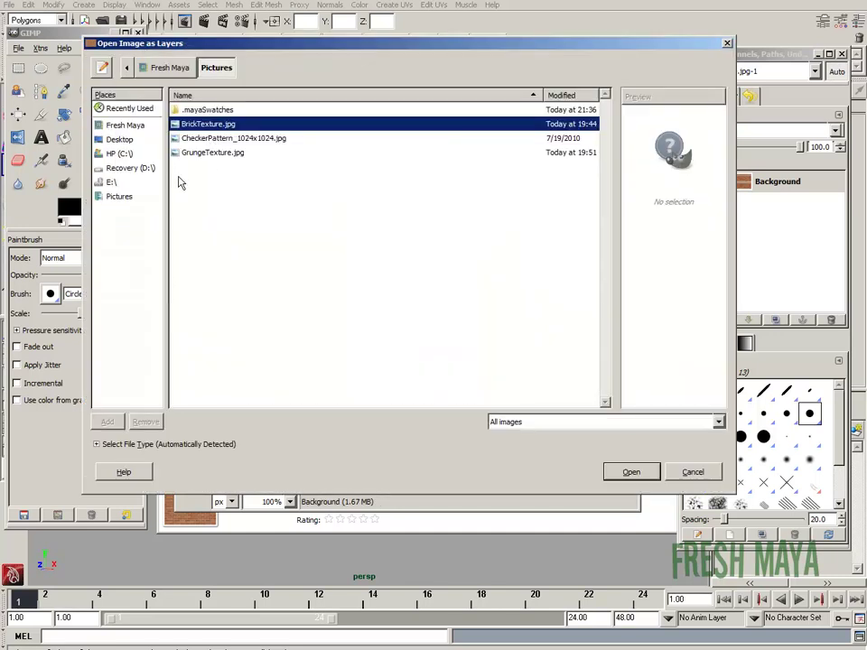
{"action": "left_click", "coordinate": [217, 155]}
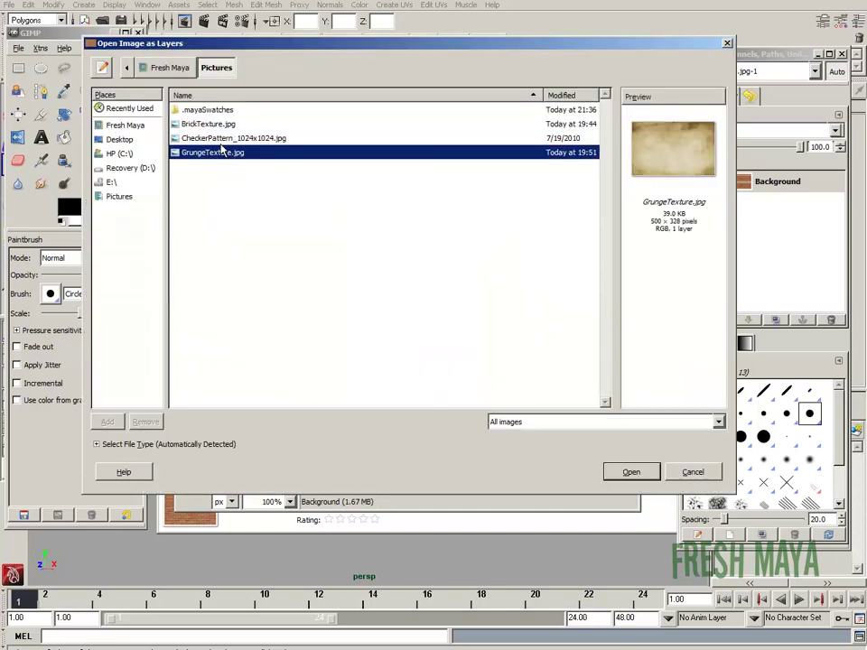
{"action": "left_click", "coordinate": [634, 472]}
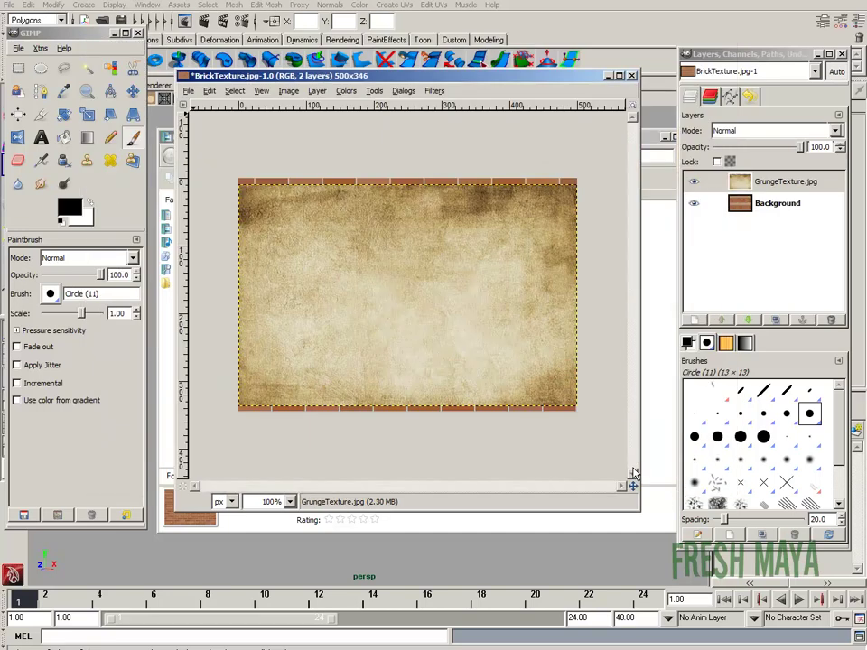
{"action": "left_click", "coordinate": [761, 204]}
{"action": "left_click", "coordinate": [777, 181]}
{"action": "left_click", "coordinate": [773, 204]}
{"action": "left_click", "coordinate": [781, 183]}
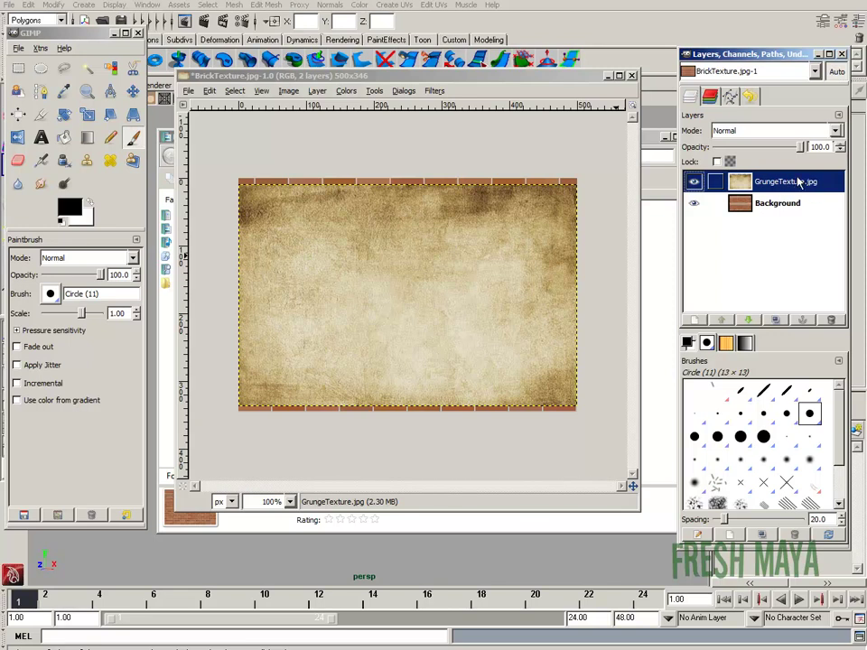
- Scale the grunge layer's top and bottom edges to cover the 500×346 canvas
{"action": "left_click", "coordinate": [86, 114]}
{"action": "left_click", "coordinate": [408, 246]}
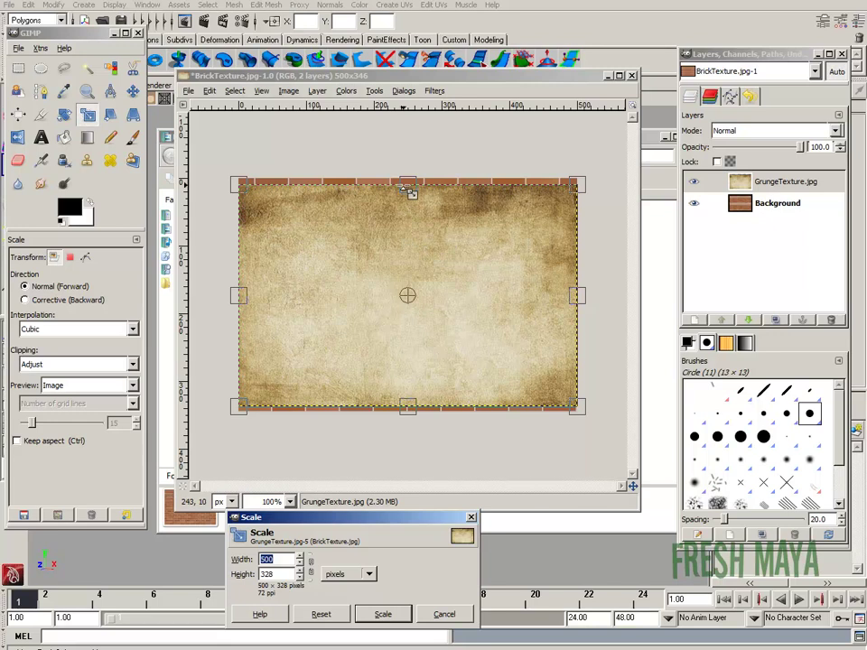
{"action": "left_click_drag", "start_coordinate": [409, 188], "coordinate": [410, 179]}
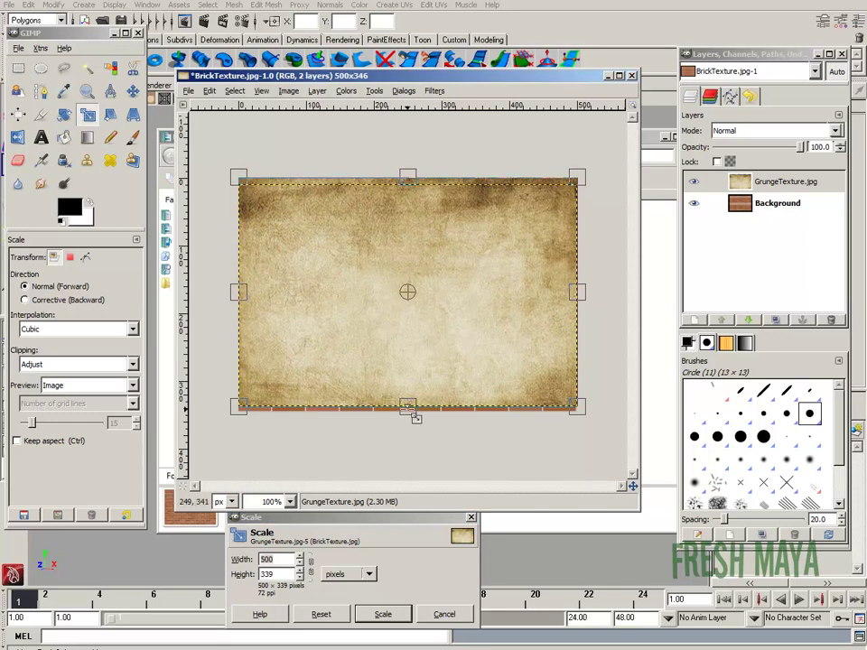
{"action": "left_click_drag", "start_coordinate": [408, 407], "coordinate": [407, 413]}
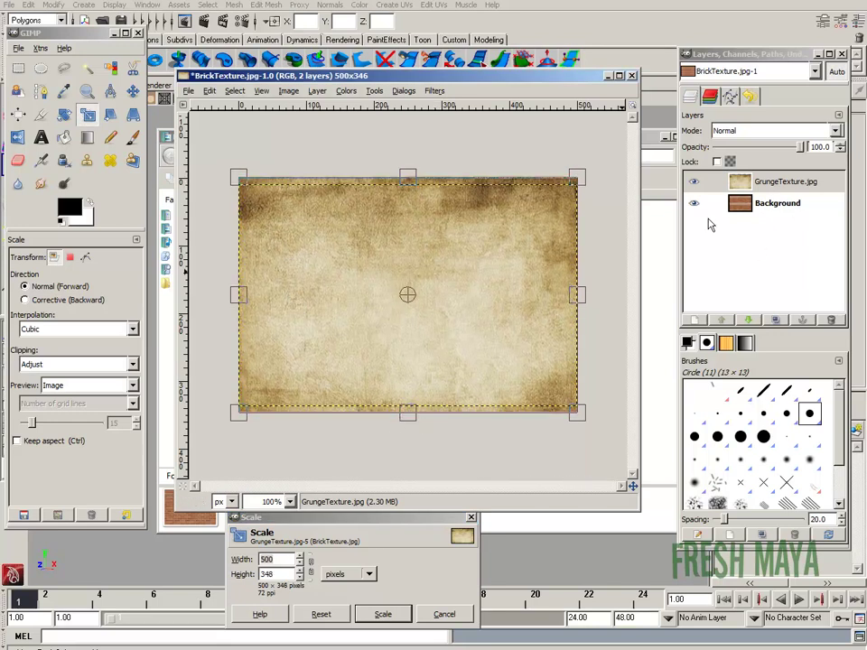
{"action": "key", "text": "Return"}
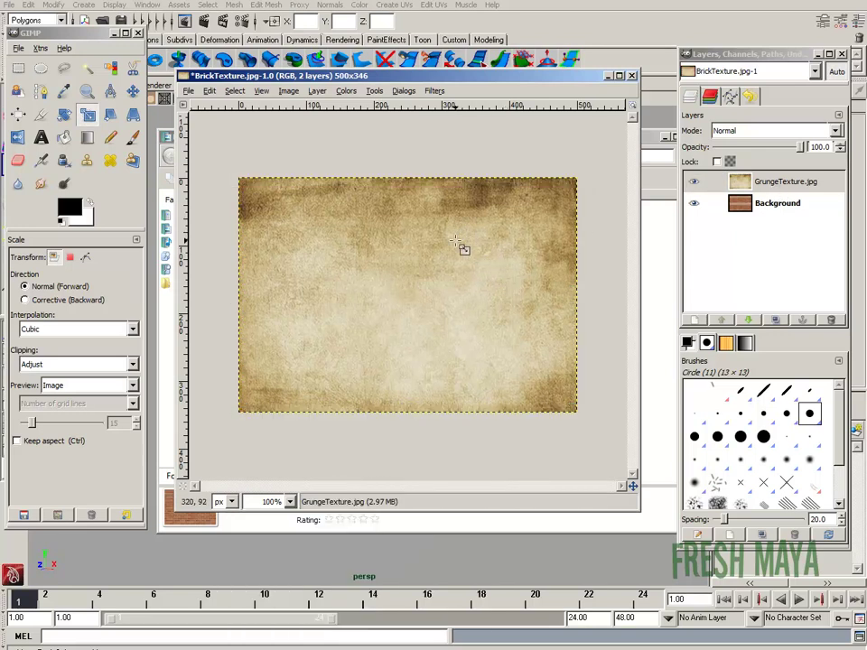
- Fully desaturate the GrungeTexture layer to grey with Hue-Saturation at minimum saturation
{"action": "left_click", "coordinate": [778, 203]}
{"action": "left_click", "coordinate": [784, 182]}
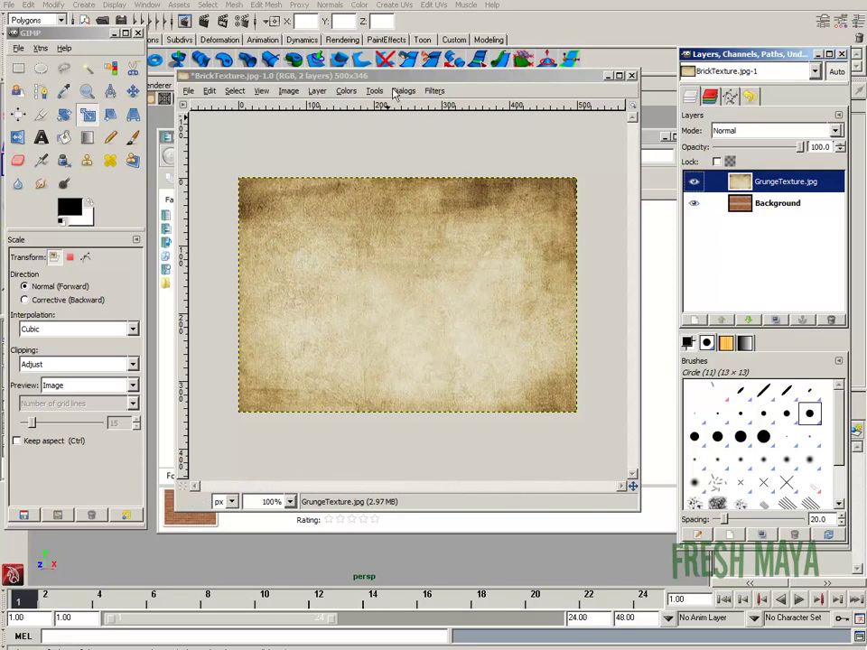
{"action": "left_click", "coordinate": [346, 90]}
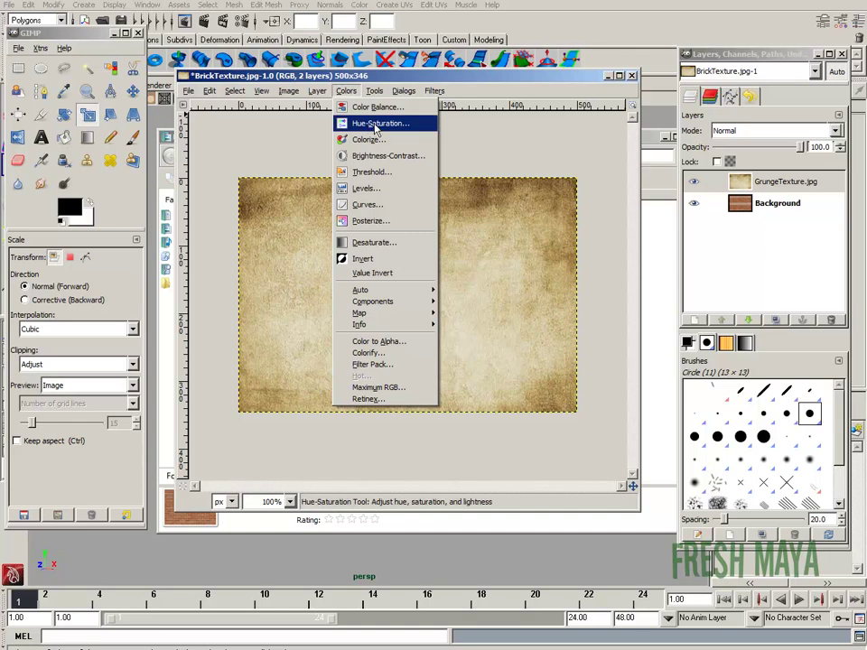
{"action": "left_click", "coordinate": [378, 123]}
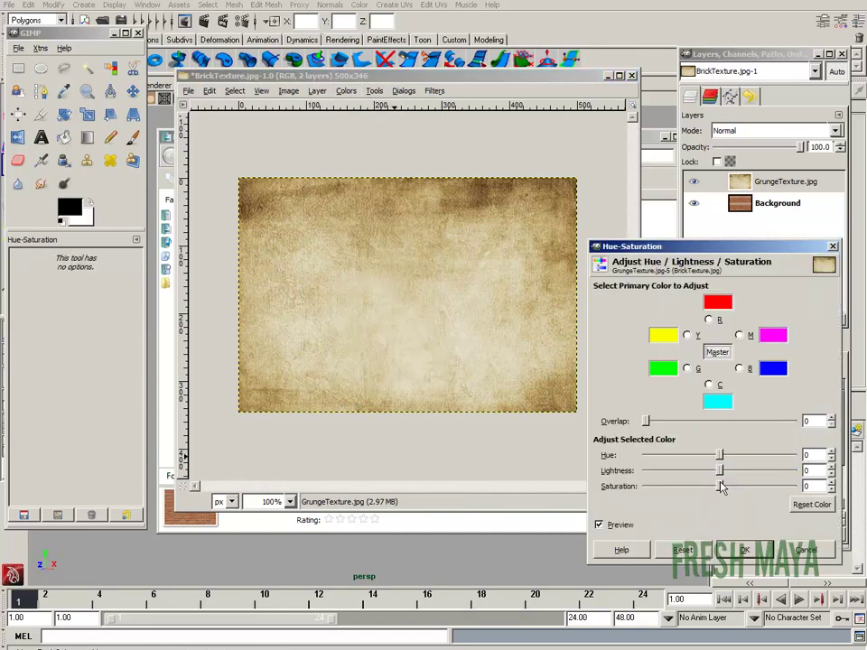
{"action": "left_click_drag", "start_coordinate": [720, 488], "coordinate": [645, 488]}
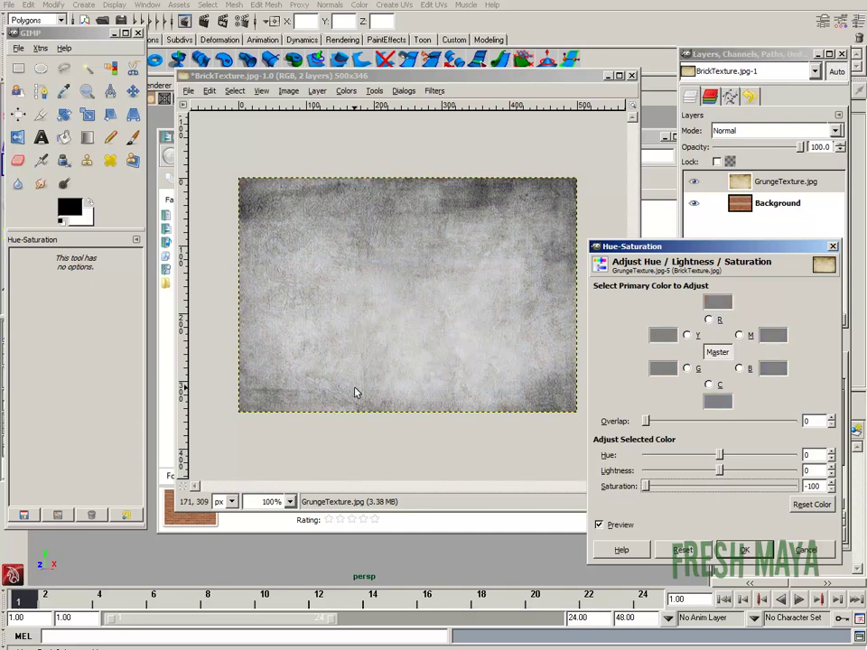
{"action": "left_click", "coordinate": [742, 551]}
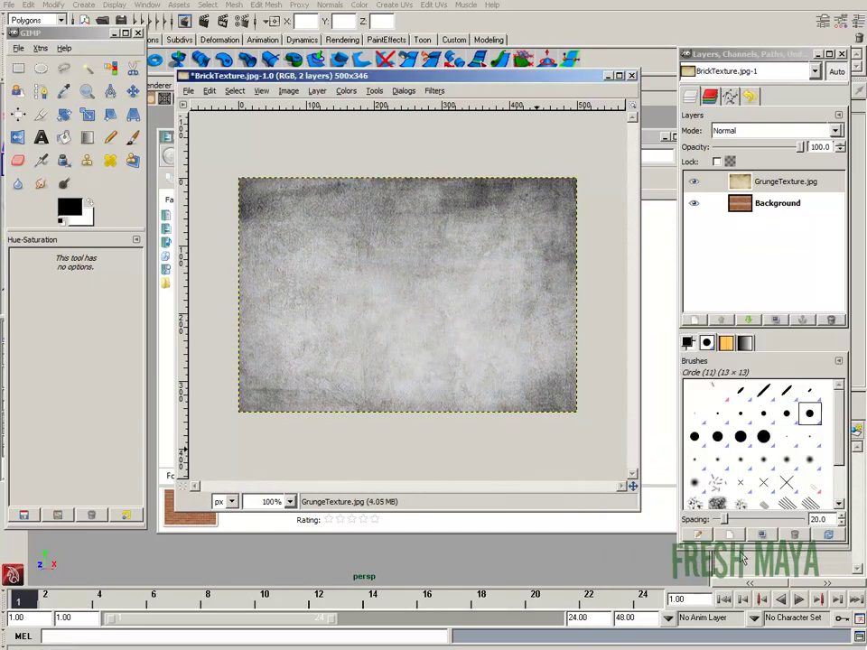
{"action": "left_click", "coordinate": [351, 92]}
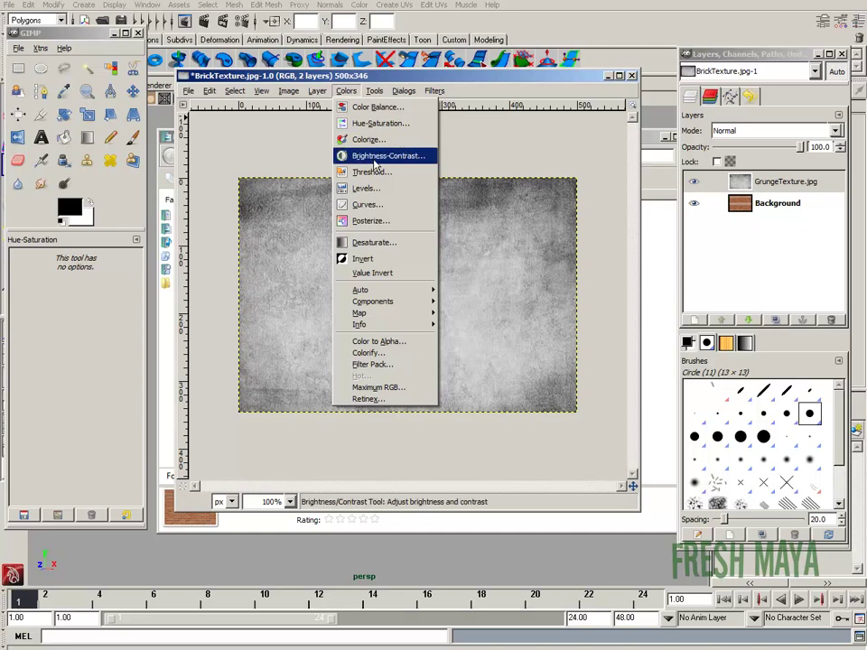
{"action": "left_click", "coordinate": [350, 94]}
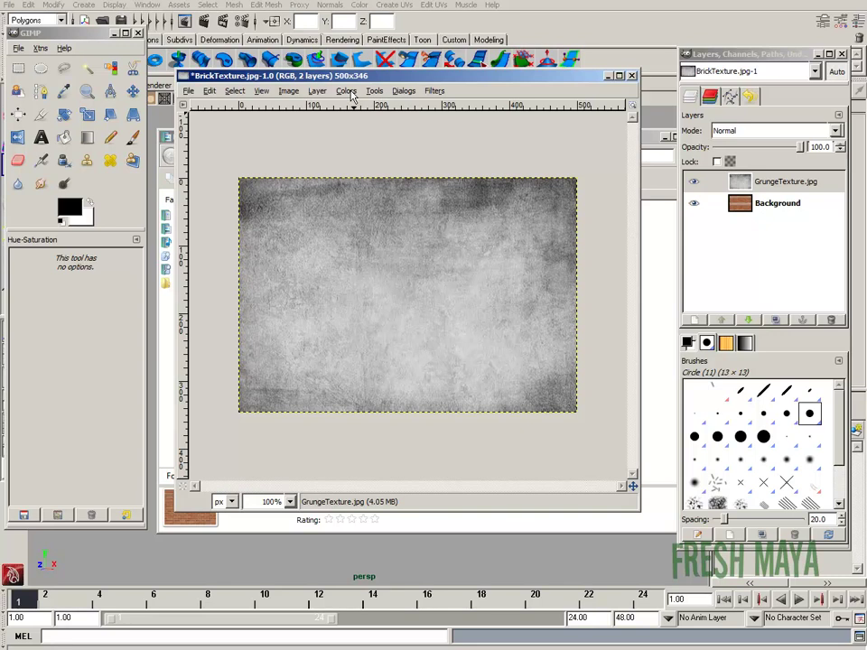
{"action": "left_click", "coordinate": [353, 93]}
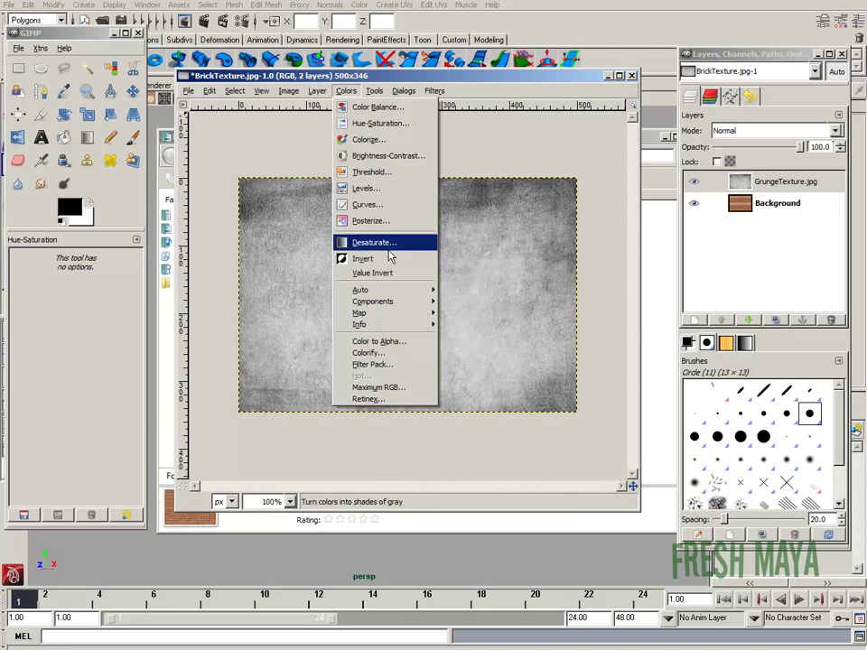
- Make the grunge layer's white (ffffff) transparent with Color to Alpha, hiding Background to check
{"action": "left_click", "coordinate": [395, 344]}
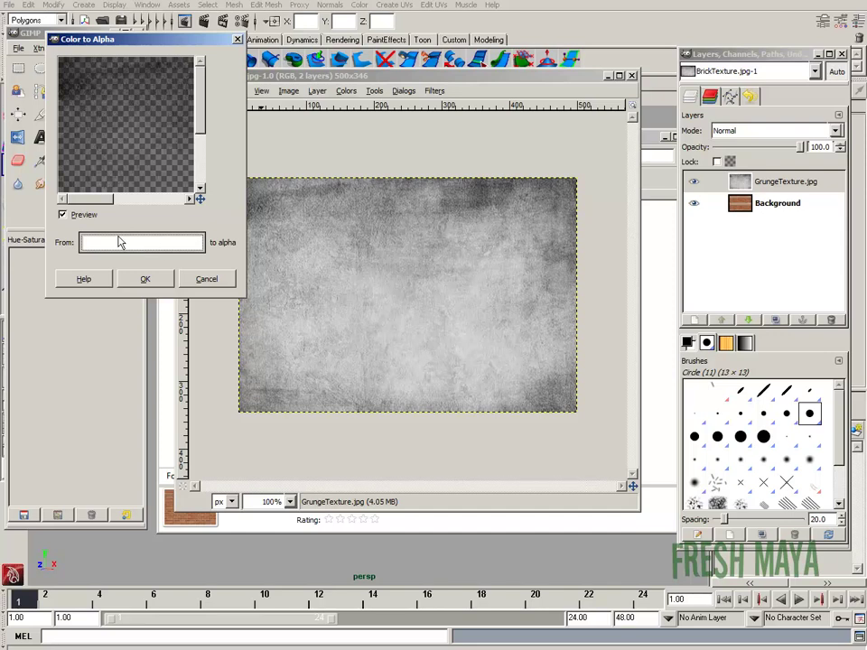
{"action": "left_click", "coordinate": [125, 245]}
{"action": "left_click_drag", "start_coordinate": [171, 132], "coordinate": [144, 133]}
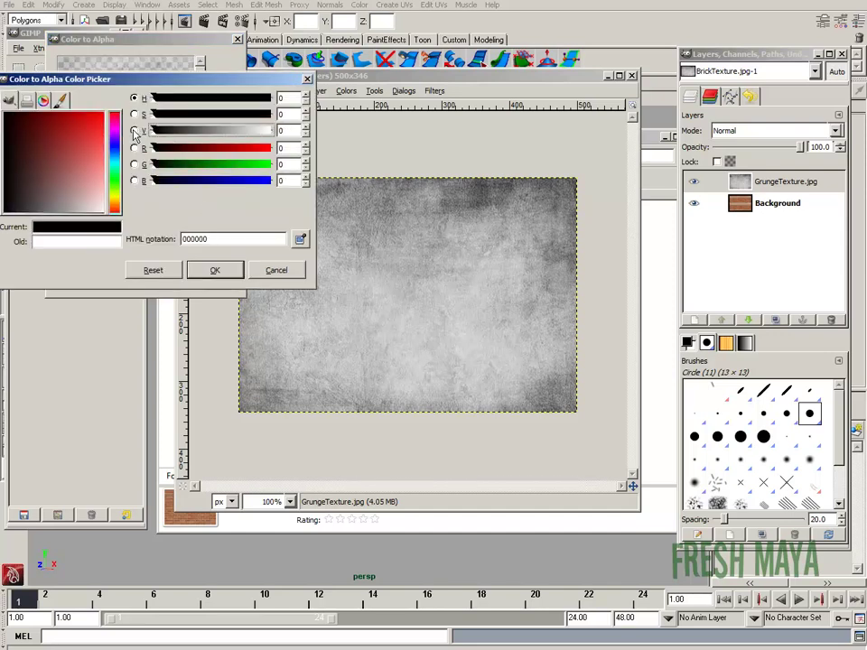
{"action": "left_click", "coordinate": [213, 271]}
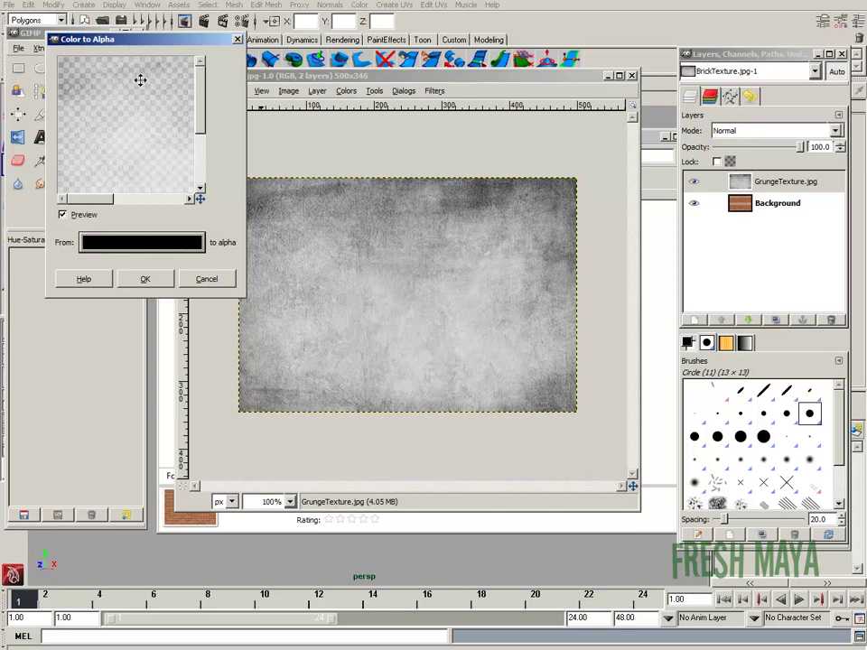
{"action": "left_click", "coordinate": [122, 241]}
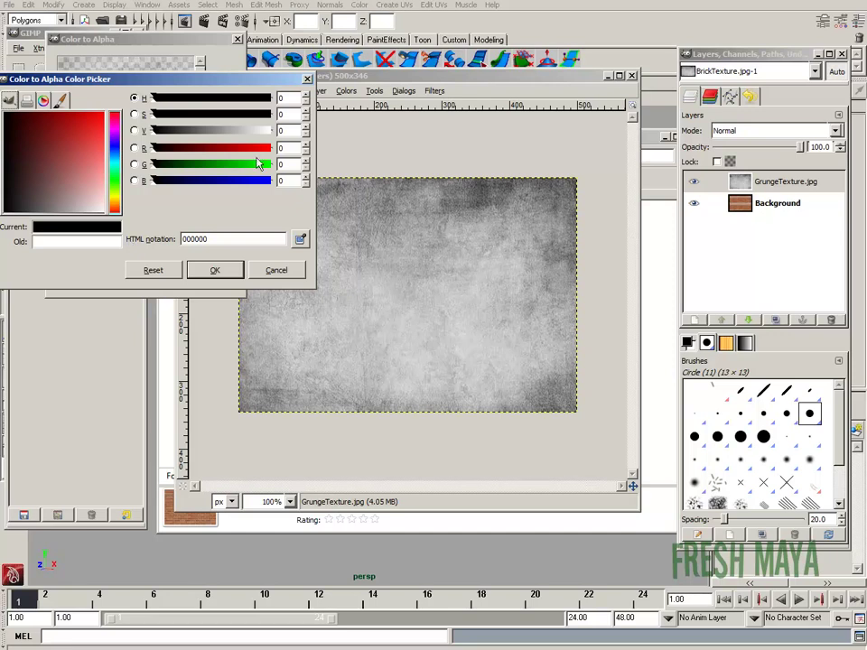
{"action": "left_click_drag", "start_coordinate": [164, 133], "coordinate": [273, 133]}
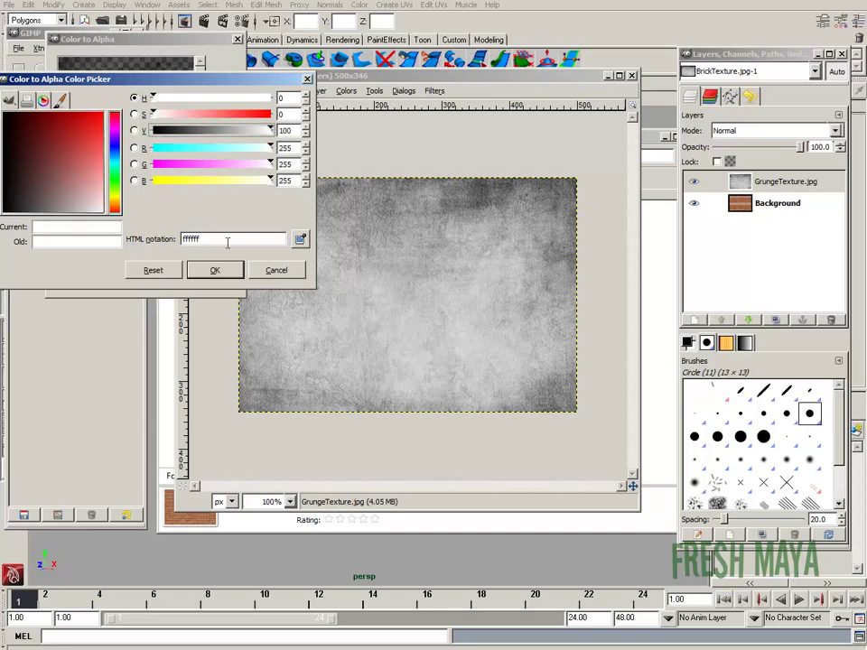
{"action": "left_click", "coordinate": [214, 272]}
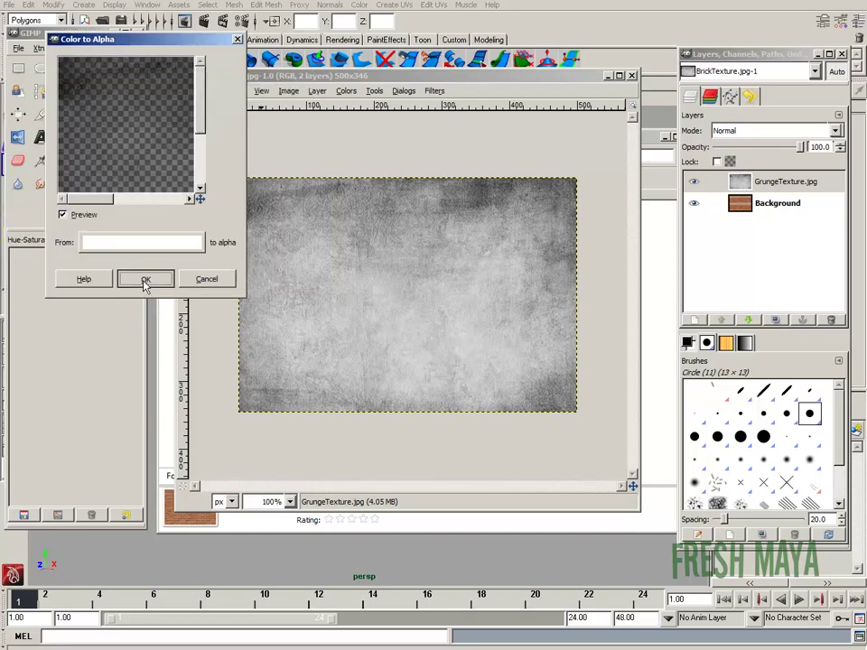
{"action": "left_click", "coordinate": [139, 277]}
{"action": "left_click", "coordinate": [693, 204]}
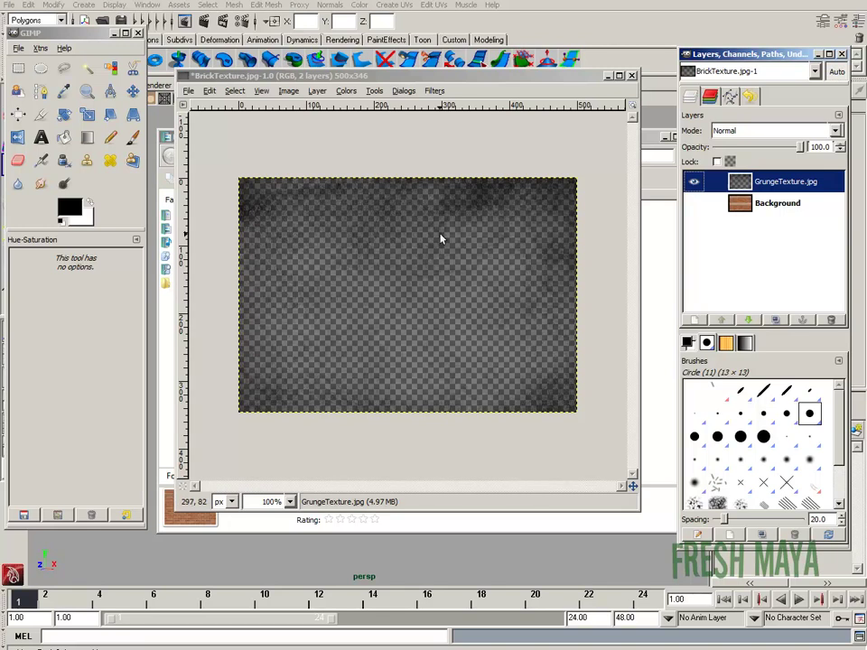
- Show Background again, Gaussian-blur the grunge layer at radius 1.0, then select Background
{"action": "left_click", "coordinate": [693, 204]}
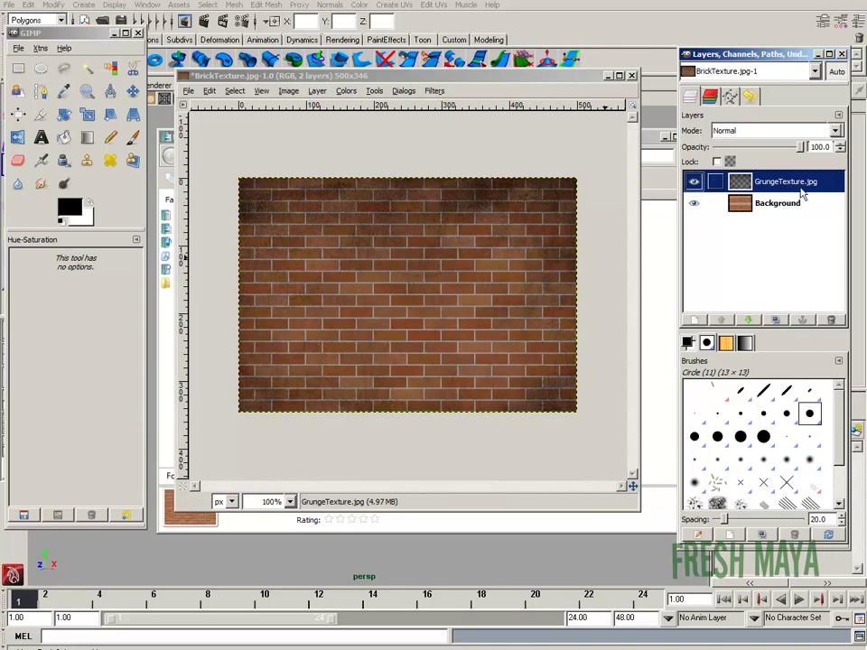
{"action": "left_click", "coordinate": [434, 91]}
{"action": "mouse_move", "coordinate": [468, 169]}
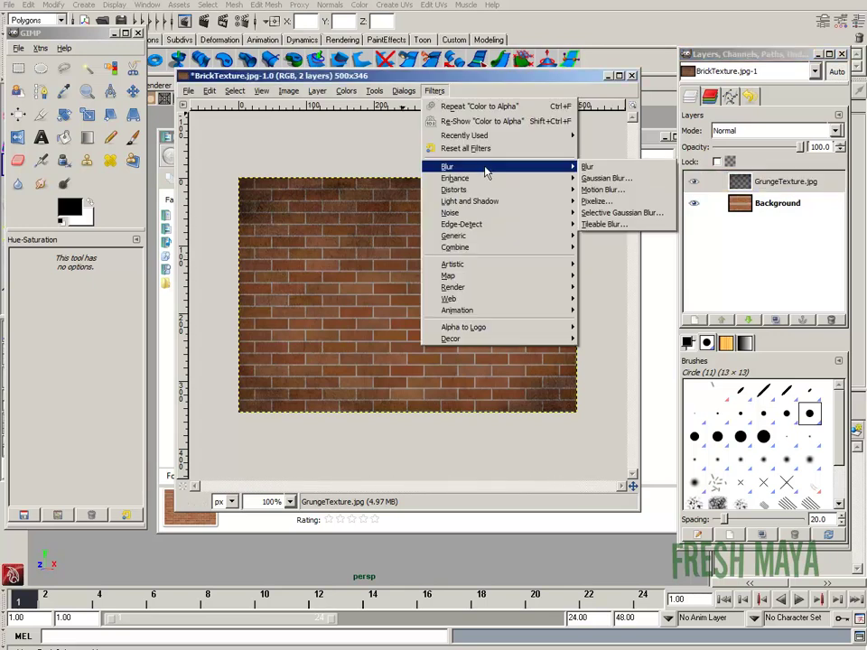
{"action": "left_click", "coordinate": [602, 180]}
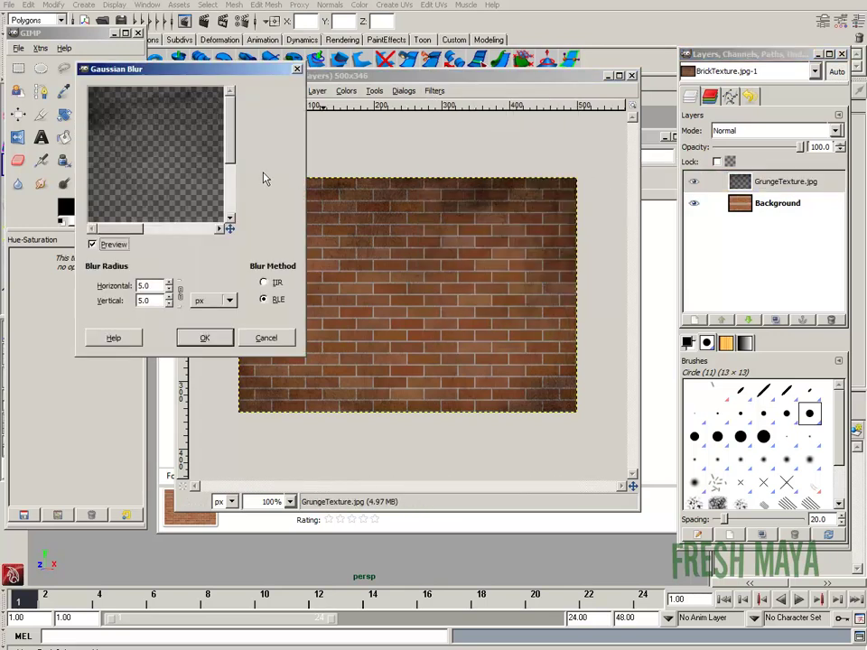
{"action": "left_click_drag", "start_coordinate": [156, 289], "coordinate": [118, 290]}
{"action": "left_click", "coordinate": [167, 285]}
{"action": "left_click", "coordinate": [204, 338]}
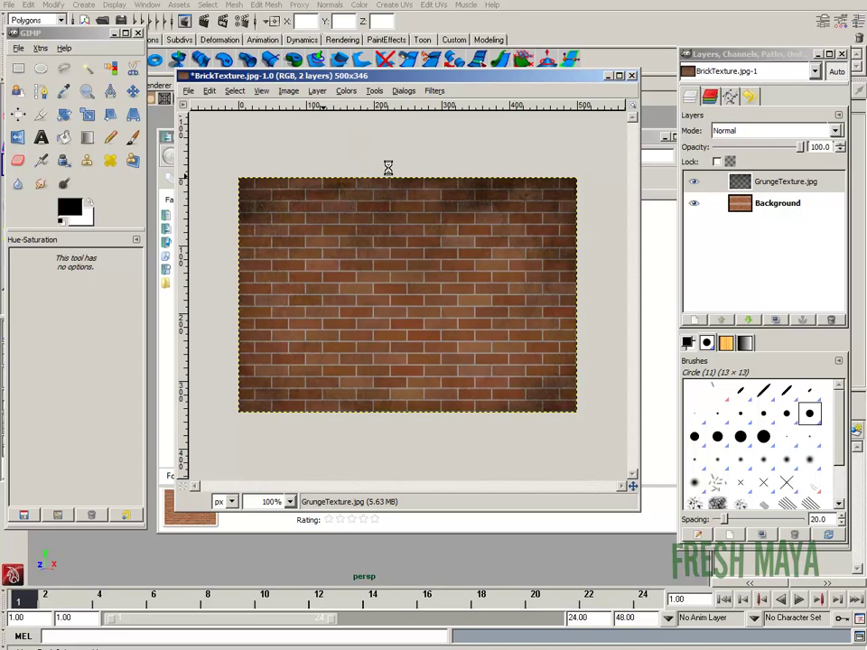
{"action": "left_click", "coordinate": [769, 203]}
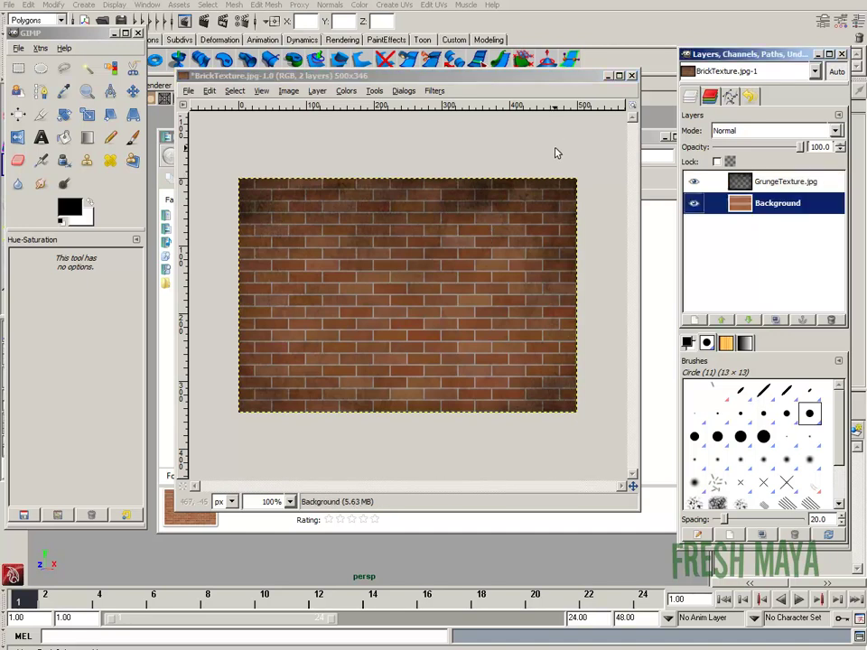
{"action": "left_click", "coordinate": [781, 206]}
- Duplicate the Background layer, hide the original and select Background copy
{"action": "left_click", "coordinate": [775, 321]}
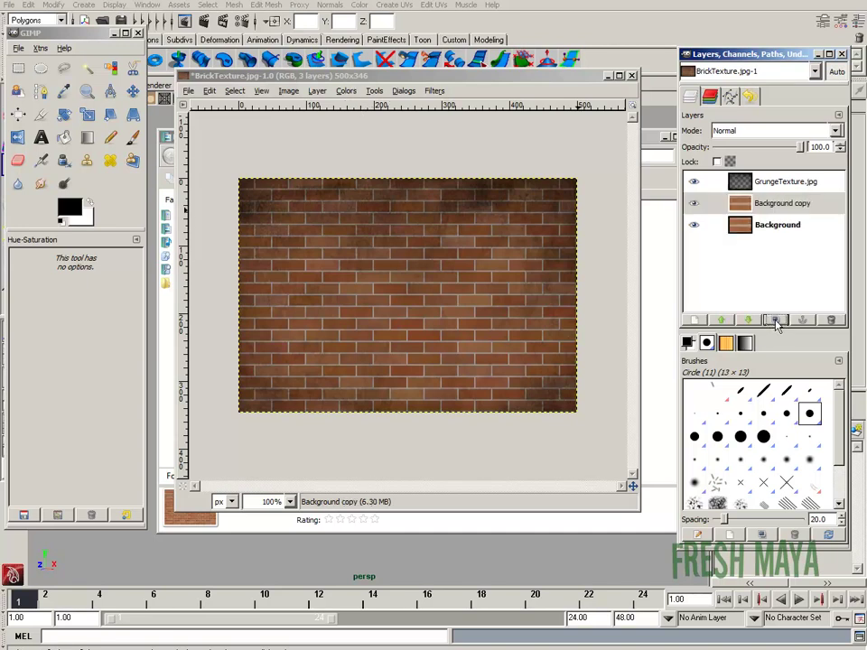
{"action": "left_click", "coordinate": [765, 228]}
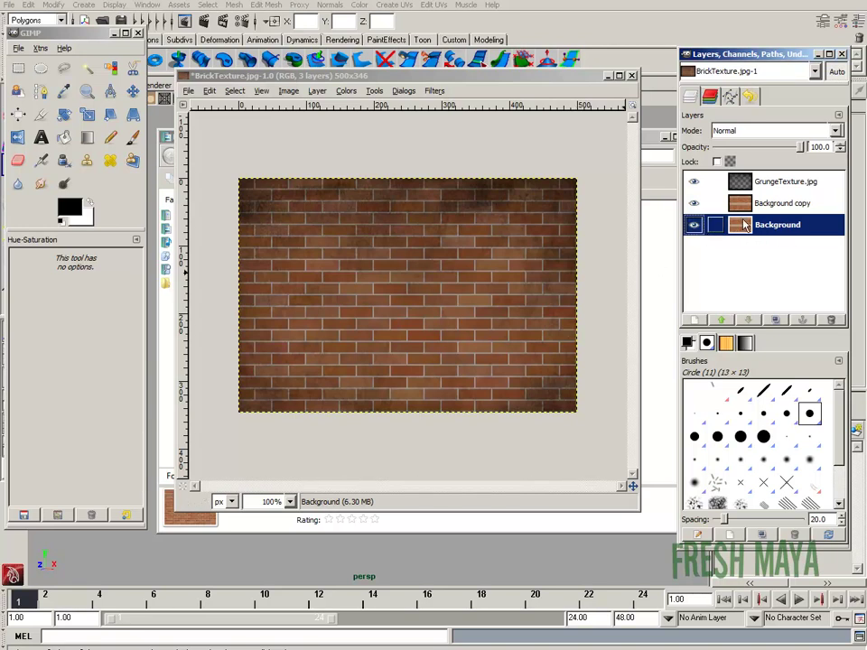
{"action": "left_click", "coordinate": [762, 207]}
{"action": "left_click", "coordinate": [694, 225]}
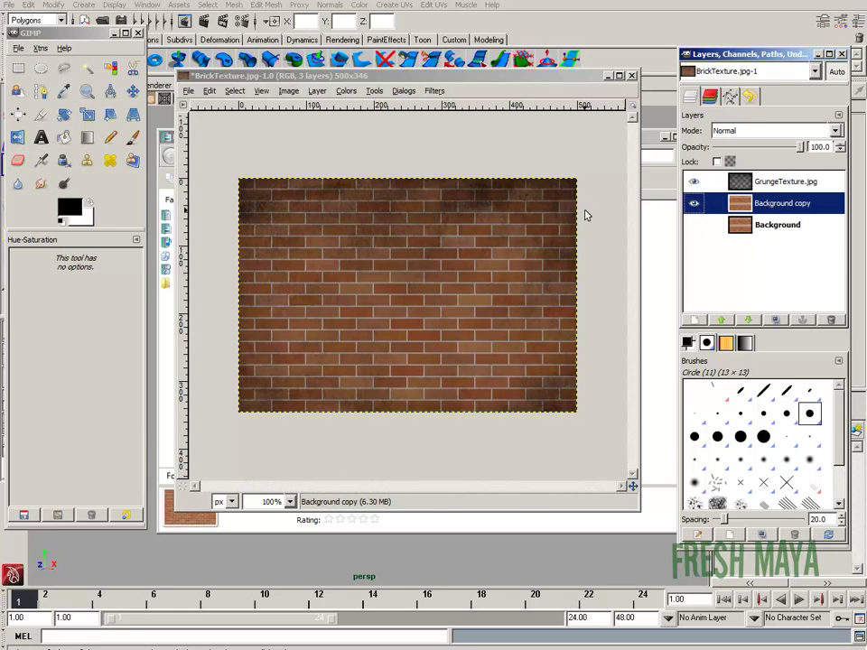
- Apply Hue-Saturation to Background copy: hue 4, lightness -28, saturation 7
{"action": "left_click", "coordinate": [347, 91]}
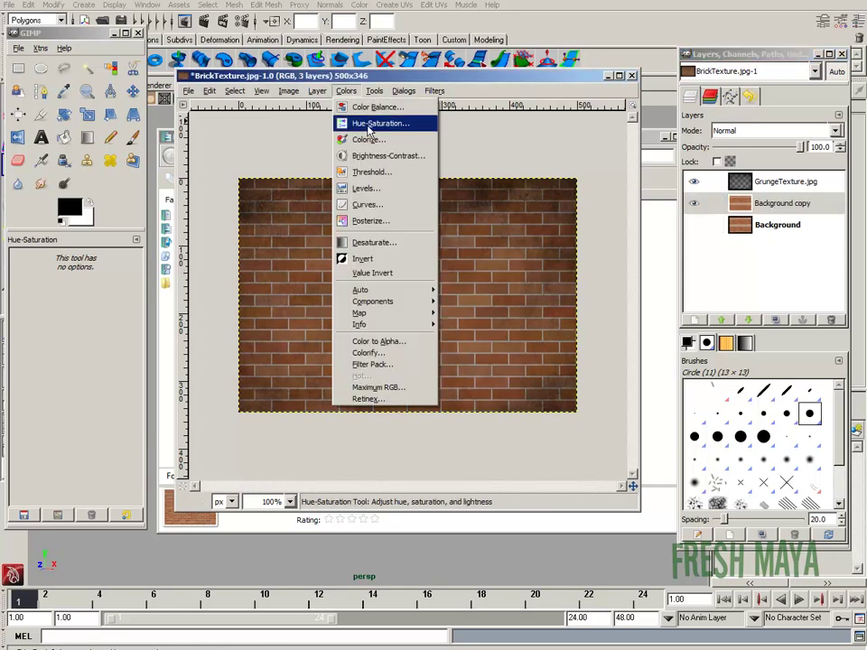
{"action": "left_click", "coordinate": [381, 118]}
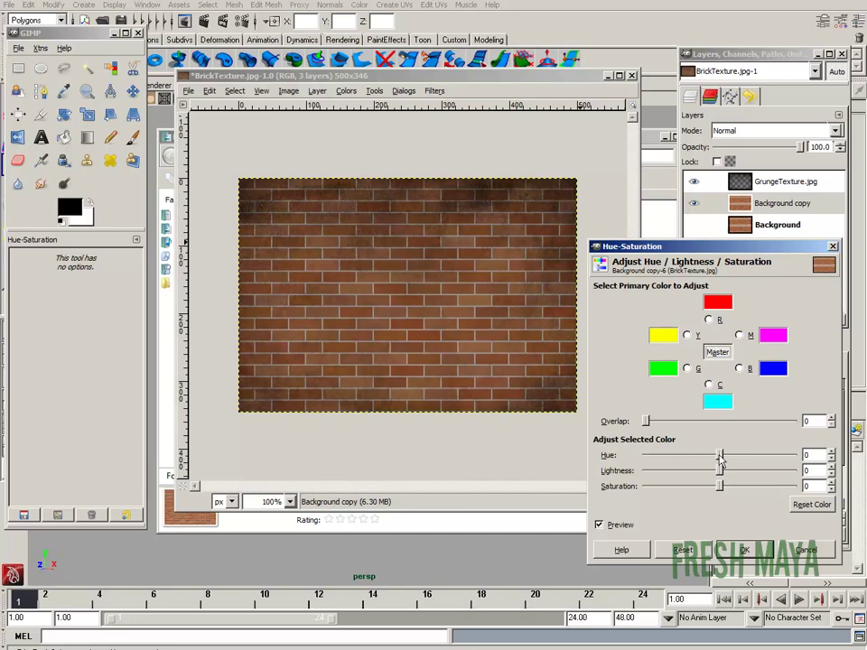
{"action": "left_click_drag", "start_coordinate": [721, 461], "coordinate": [724, 464]}
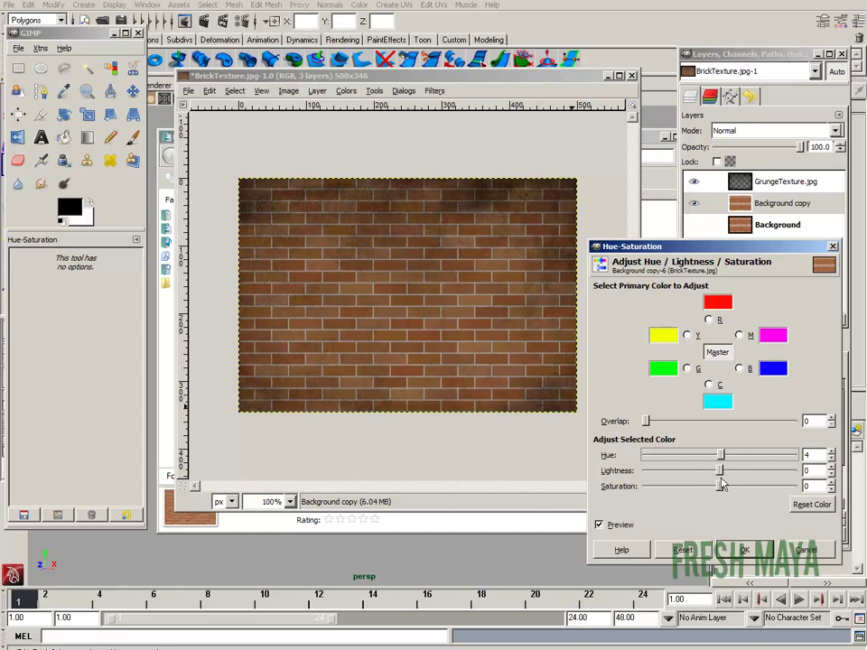
{"action": "left_click_drag", "start_coordinate": [722, 471], "coordinate": [701, 479]}
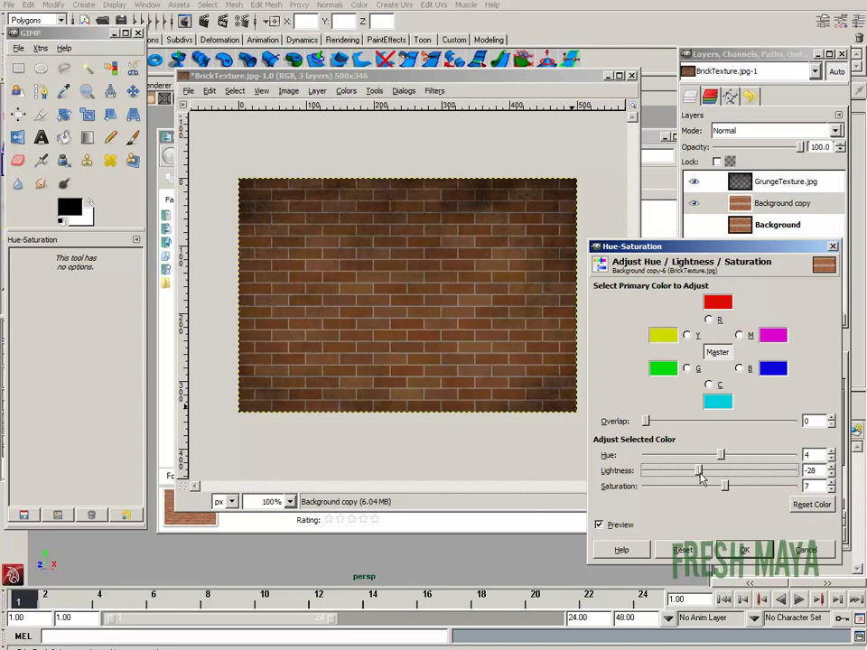
{"action": "left_click", "coordinate": [744, 549]}
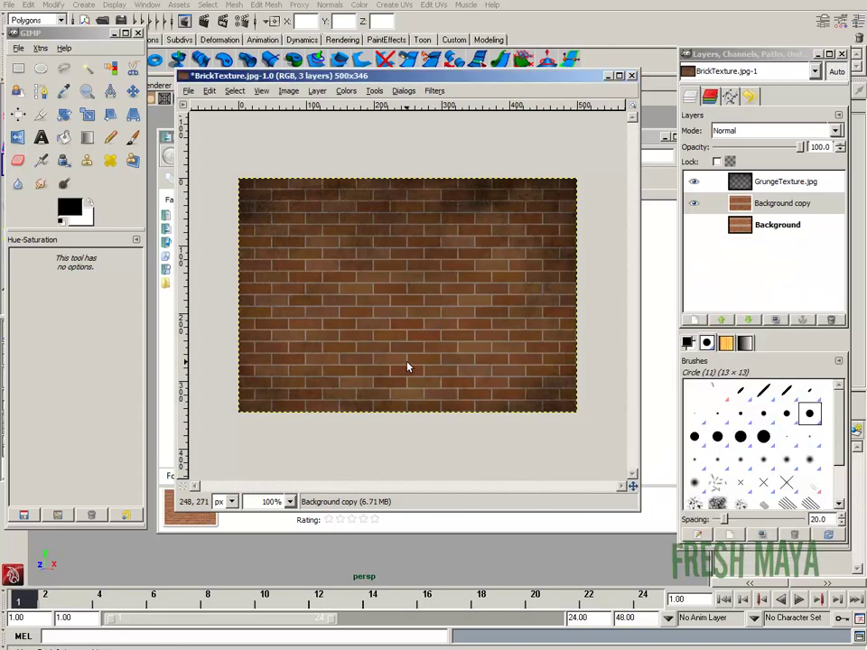
- Merge the GrungeTexture layer into Background copy, then hide the copy and show Background
{"action": "left_click", "coordinate": [778, 182]}
{"action": "right_click", "coordinate": [714, 185]}
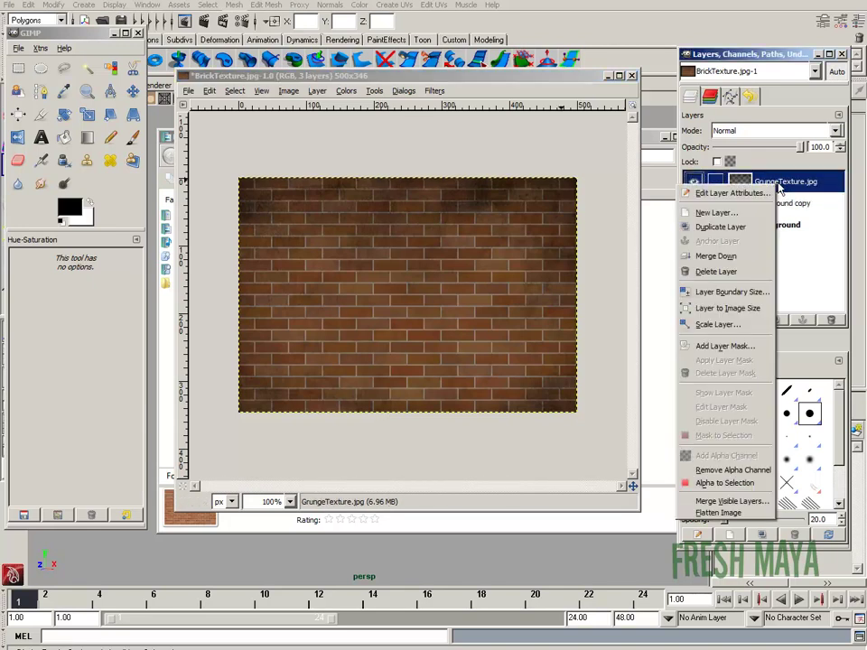
{"action": "left_click", "coordinate": [730, 257]}
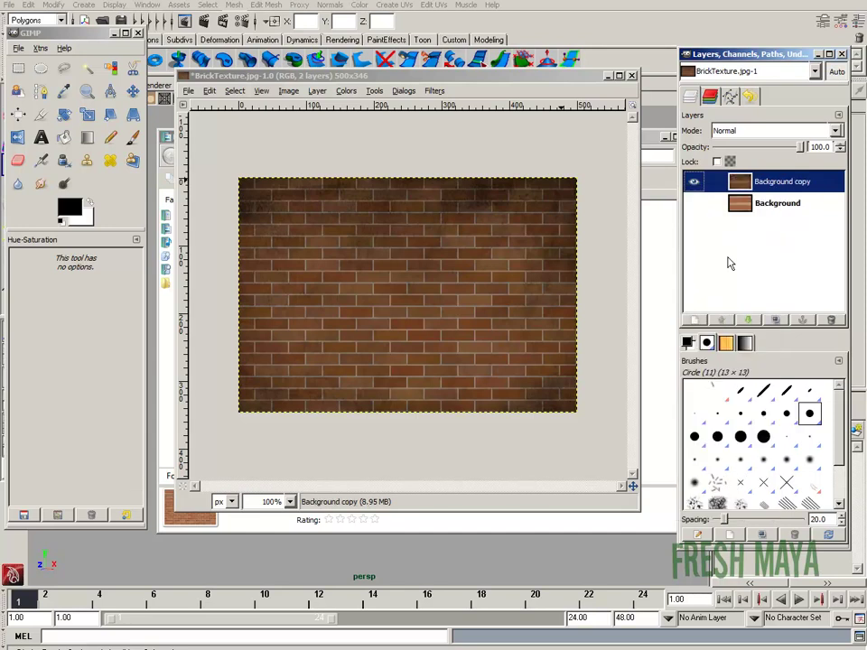
{"action": "left_click", "coordinate": [695, 182]}
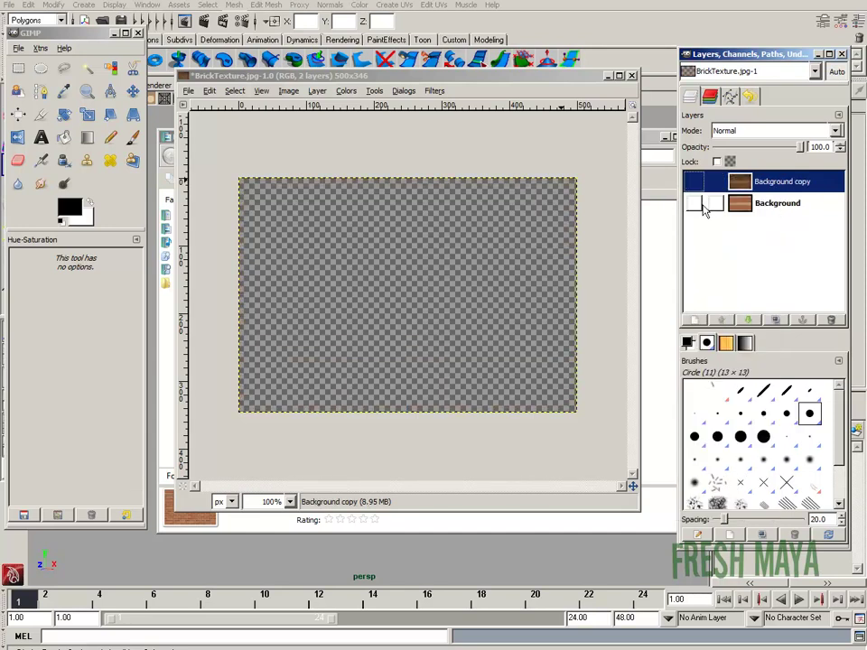
{"action": "left_click", "coordinate": [696, 205]}
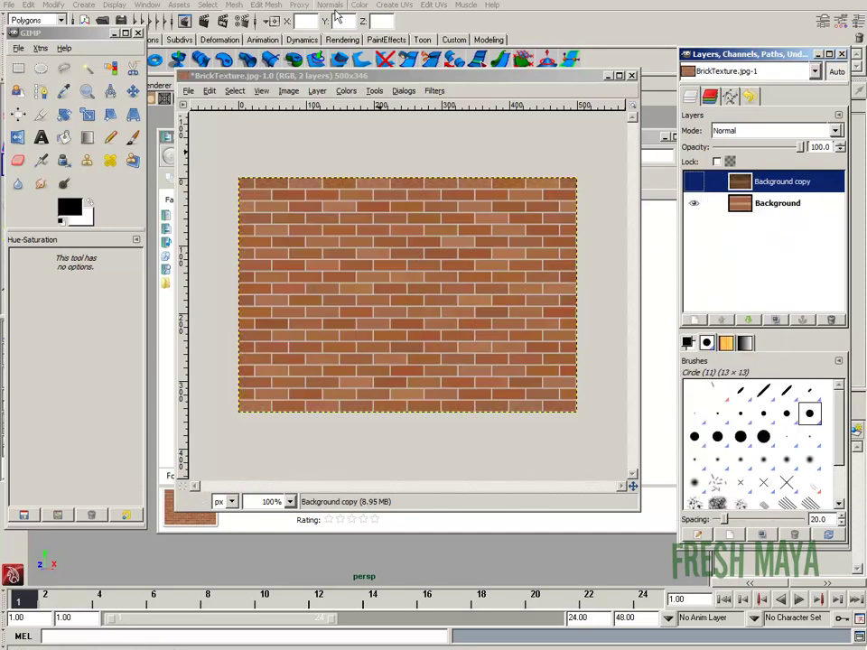
- Fully desaturate the Background copy layer with Hue-Saturation, then select the Background layer
{"action": "left_click", "coordinate": [262, 74]}
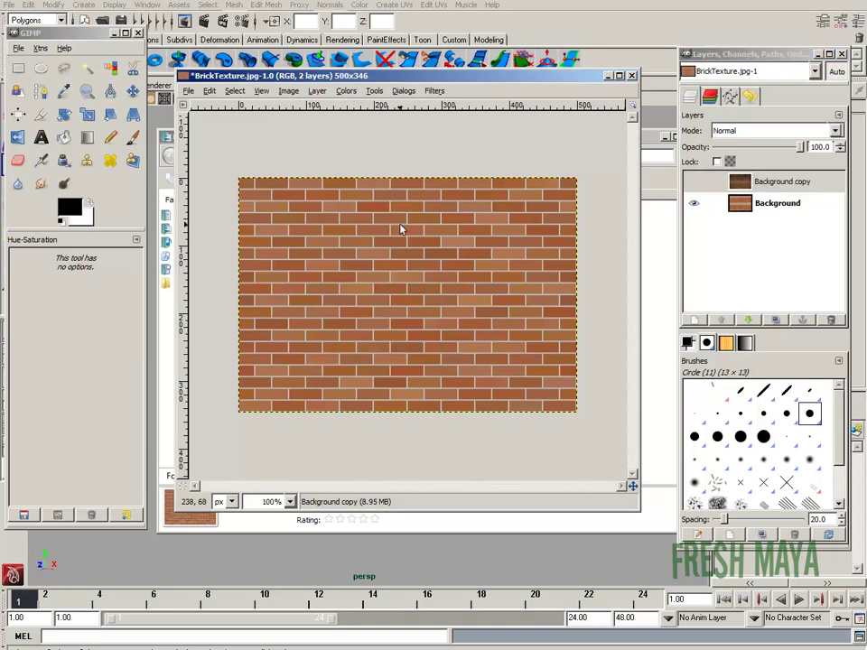
{"action": "left_click", "coordinate": [347, 91]}
{"action": "left_click", "coordinate": [377, 124]}
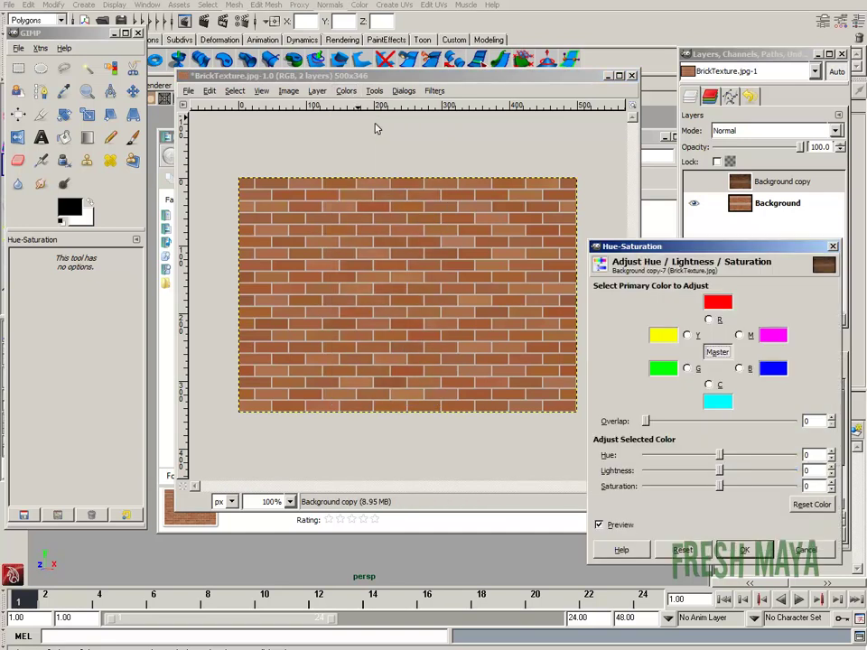
{"action": "left_click", "coordinate": [720, 486]}
{"action": "left_click_drag", "start_coordinate": [720, 486], "coordinate": [645, 486]}
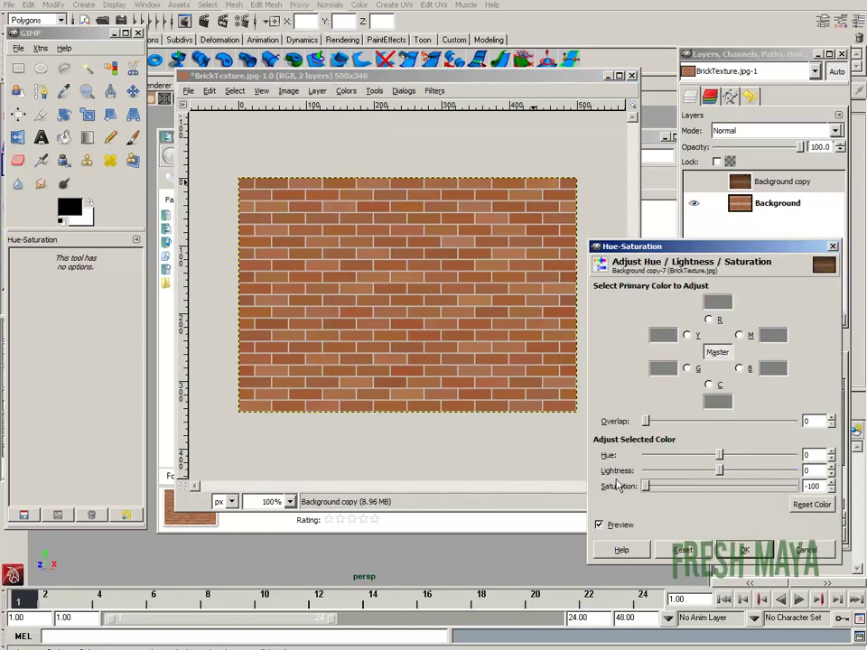
{"action": "left_click", "coordinate": [762, 553]}
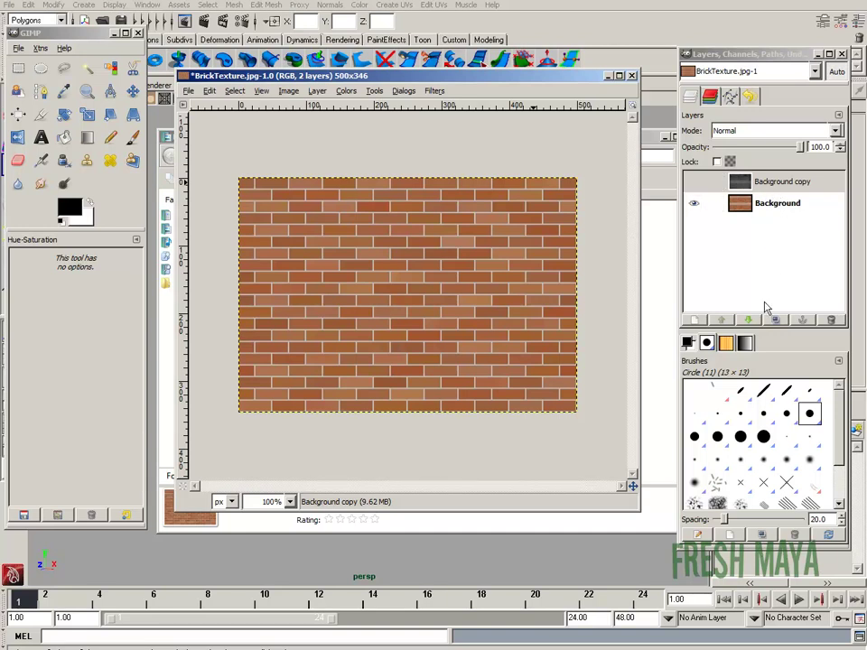
{"action": "left_click", "coordinate": [779, 206]}
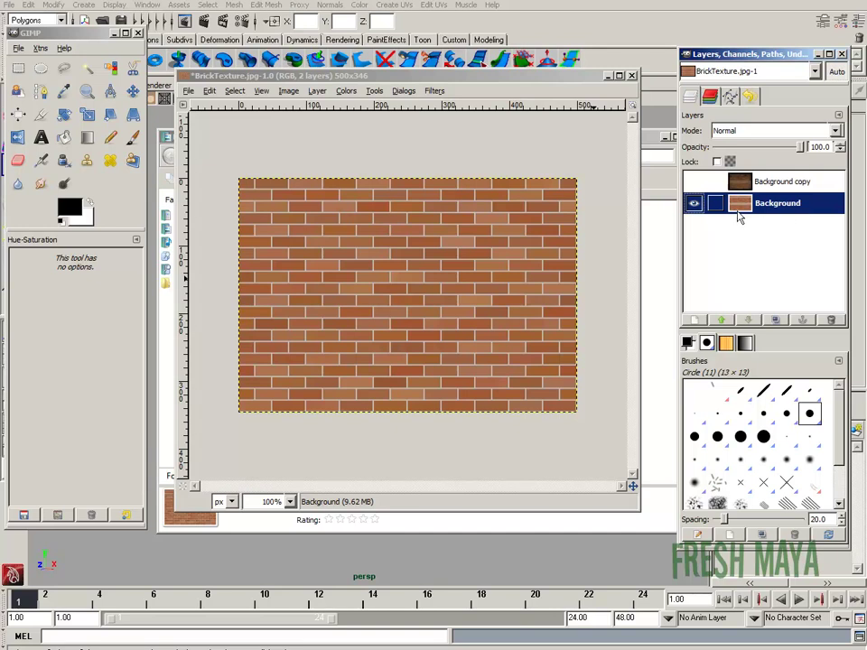
{"action": "left_click", "coordinate": [351, 97]}
- Set the Background layer's saturation to -100 so its bricks turn grey
{"action": "left_click", "coordinate": [347, 91]}
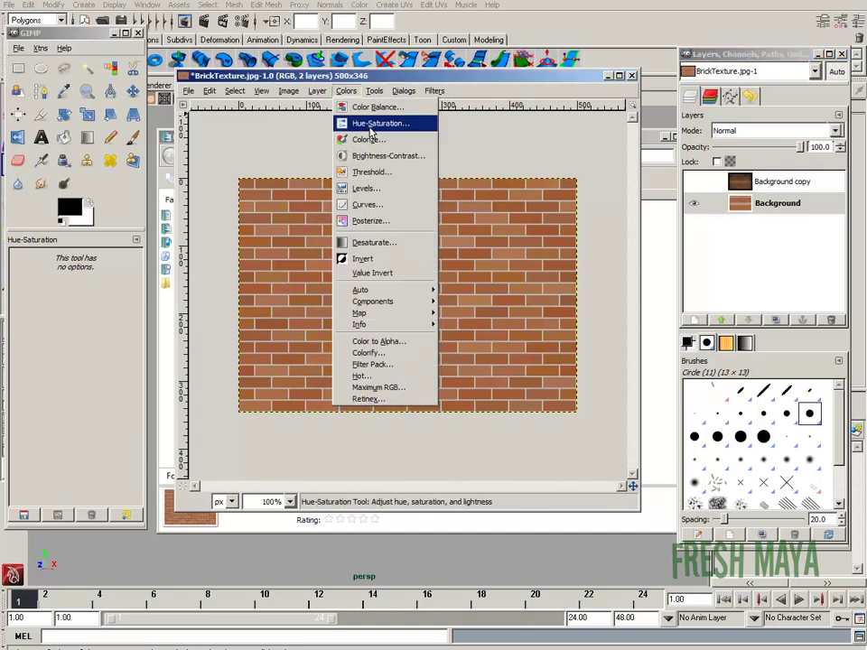
{"action": "left_click", "coordinate": [380, 120]}
{"action": "left_click_drag", "start_coordinate": [720, 488], "coordinate": [611, 489]}
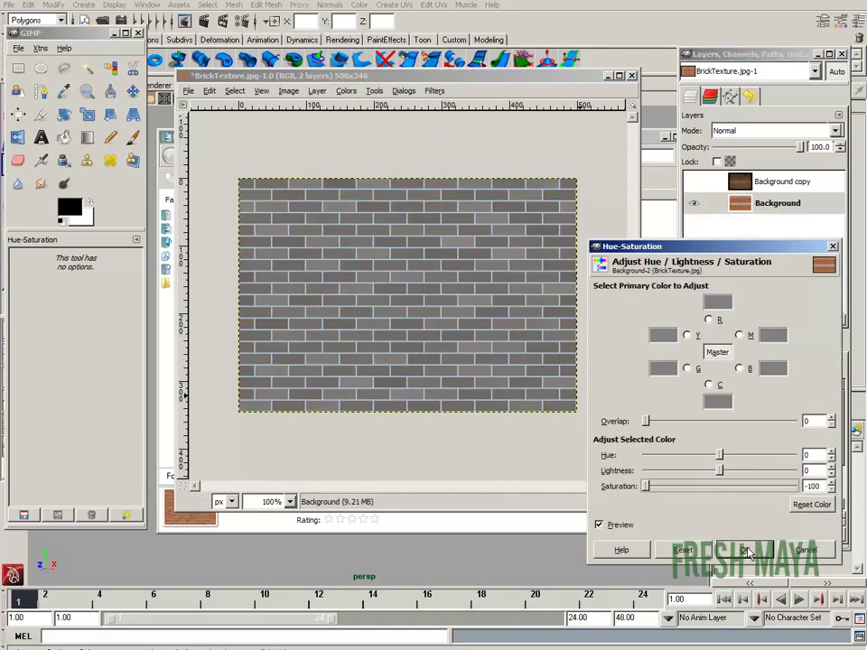
{"action": "left_click", "coordinate": [744, 551]}
- Link the Background copy layer, then reselect the Background layer
{"action": "left_click", "coordinate": [775, 184]}
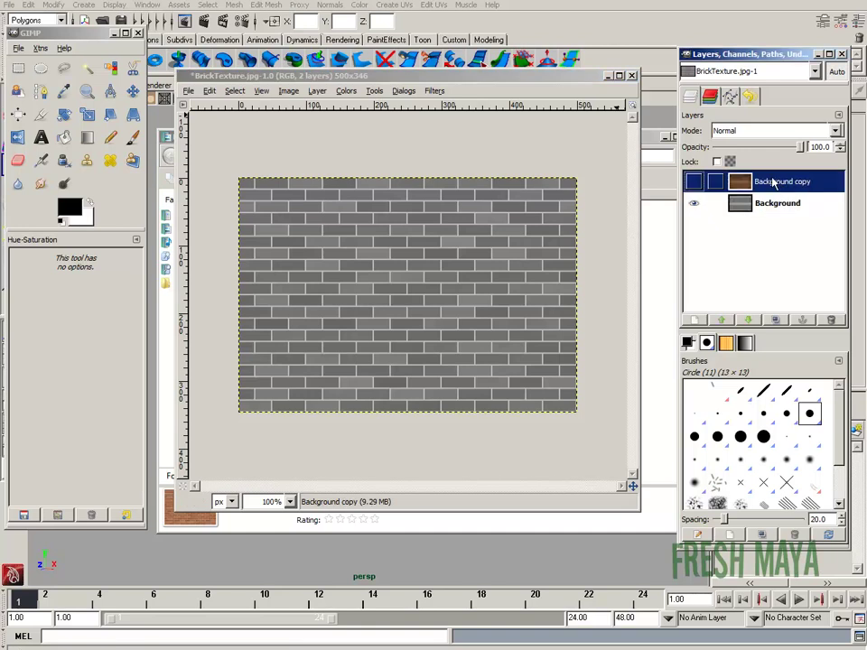
{"action": "left_click", "coordinate": [716, 182]}
{"action": "left_click", "coordinate": [785, 208]}
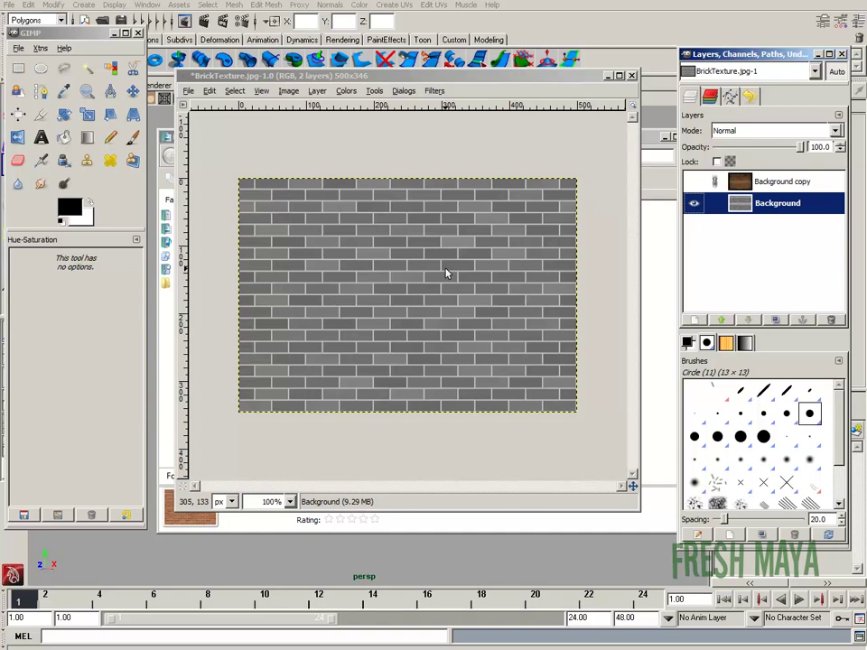
- Apply Levels to the Background layer: input black 28, white 174, gamma about 0.13
{"action": "left_click", "coordinate": [347, 91]}
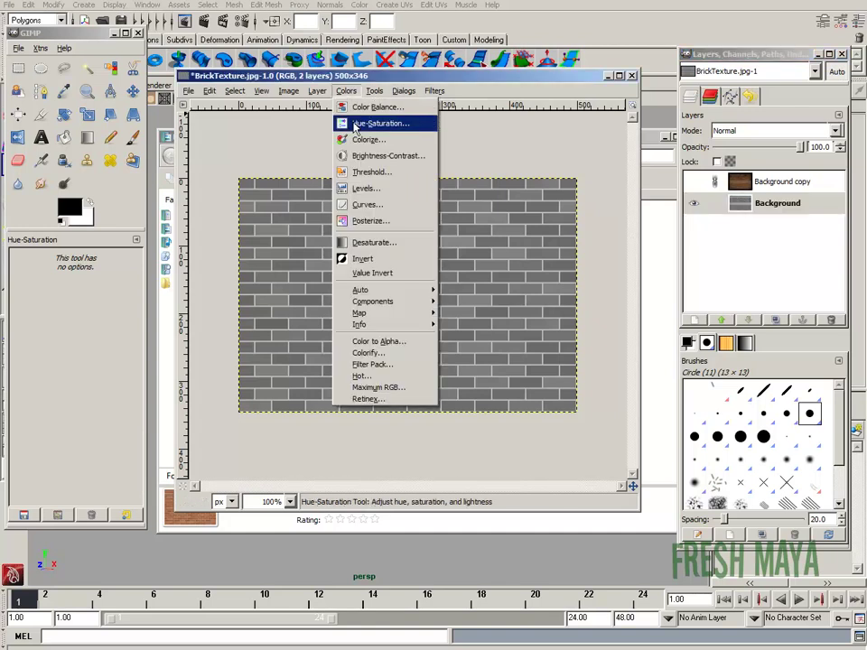
{"action": "left_click", "coordinate": [364, 189]}
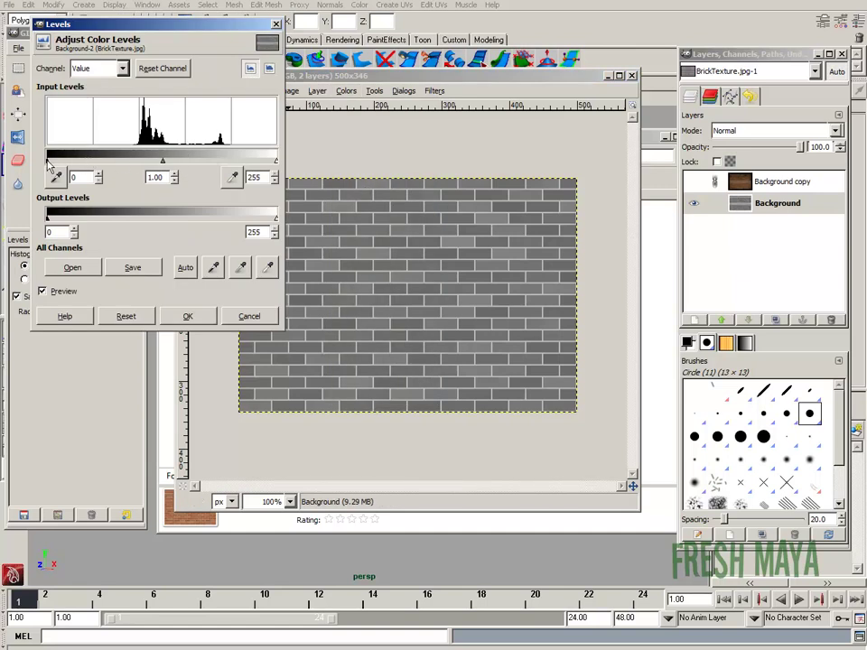
{"action": "left_click_drag", "start_coordinate": [49, 163], "coordinate": [74, 164]}
{"action": "left_click_drag", "start_coordinate": [175, 162], "coordinate": [166, 161]}
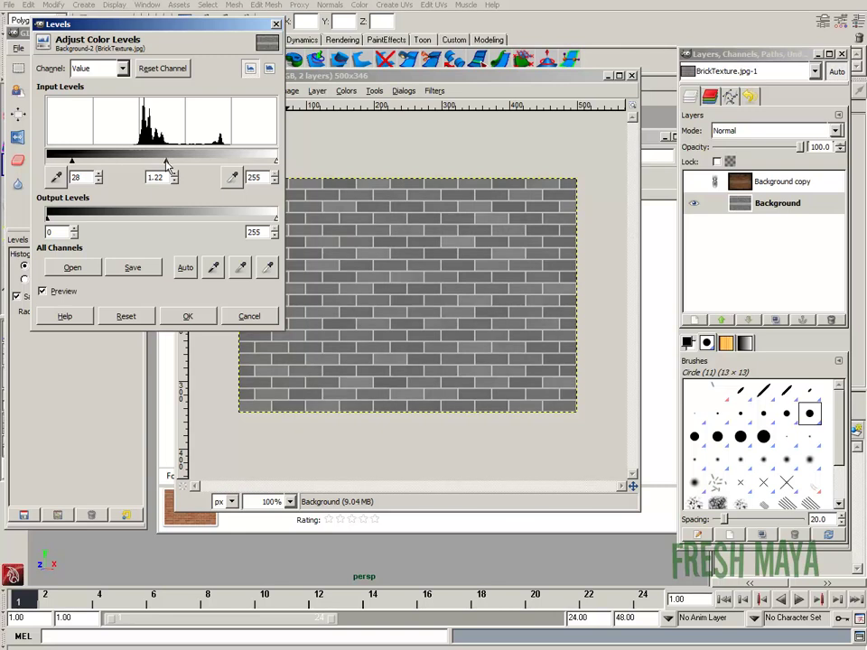
{"action": "left_click_drag", "start_coordinate": [276, 163], "coordinate": [191, 162]}
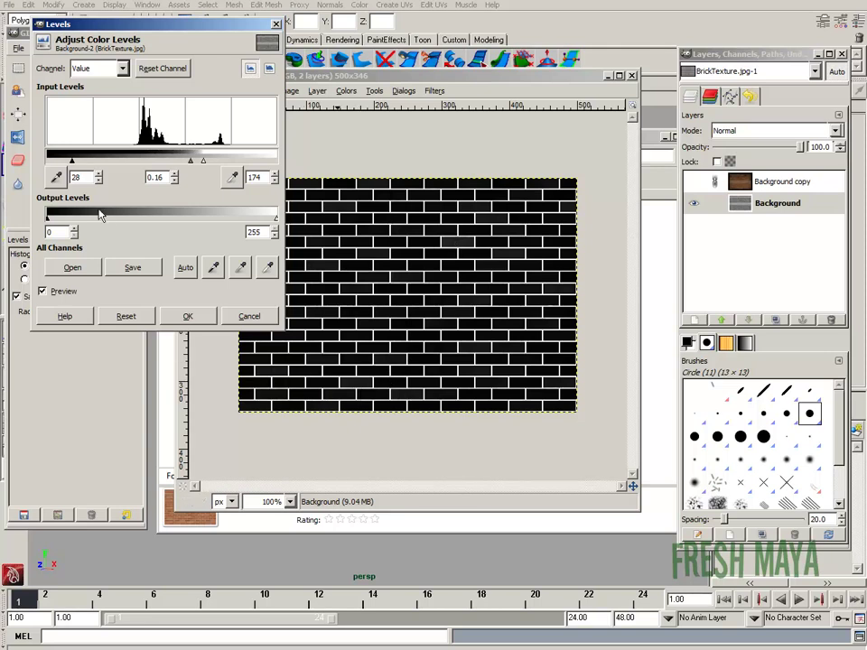
{"action": "left_click_drag", "start_coordinate": [190, 162], "coordinate": [195, 163]}
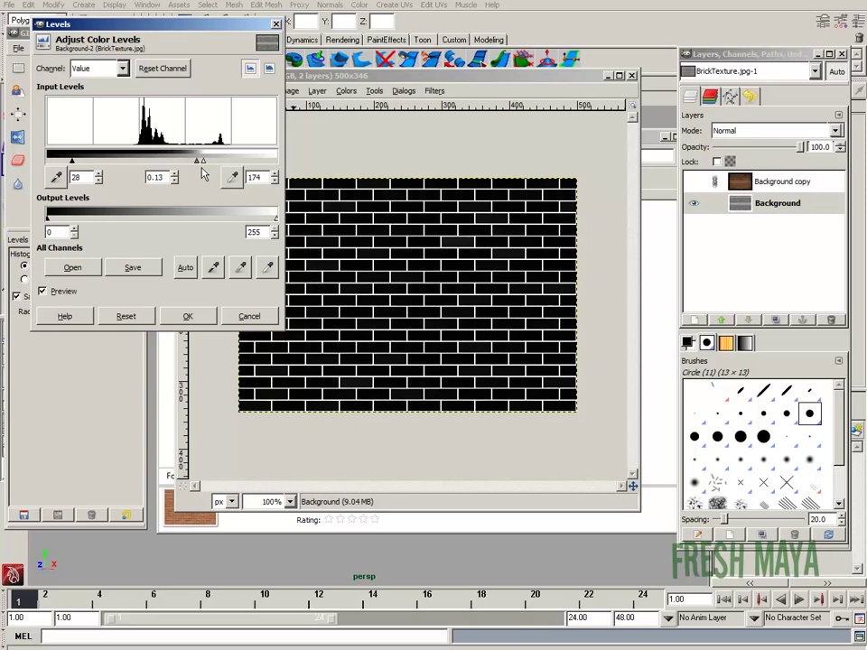
{"action": "left_click", "coordinate": [188, 317]}
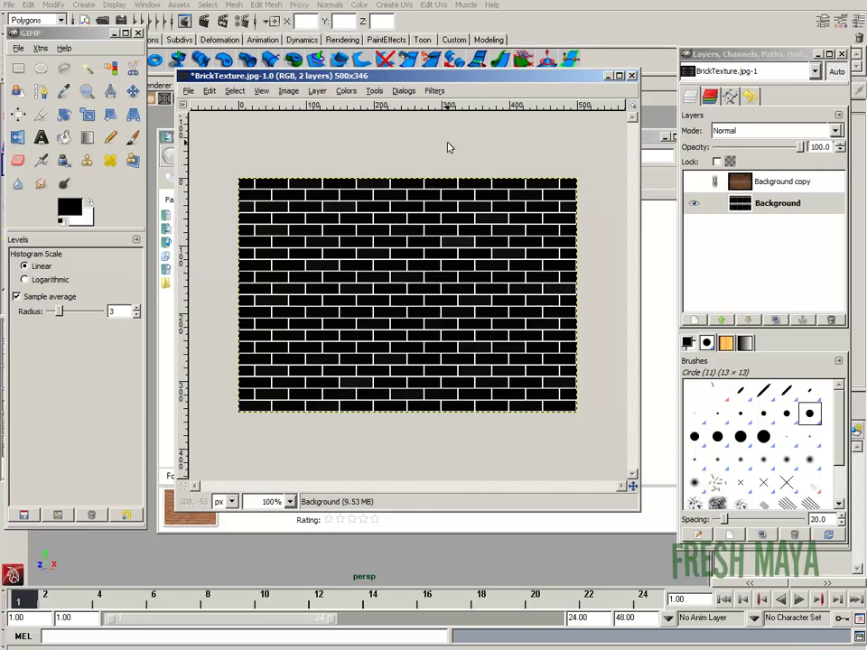
- Invert the Background layer to white bricks with black mortar, comparing it against the coloured copy
{"action": "left_click", "coordinate": [346, 90]}
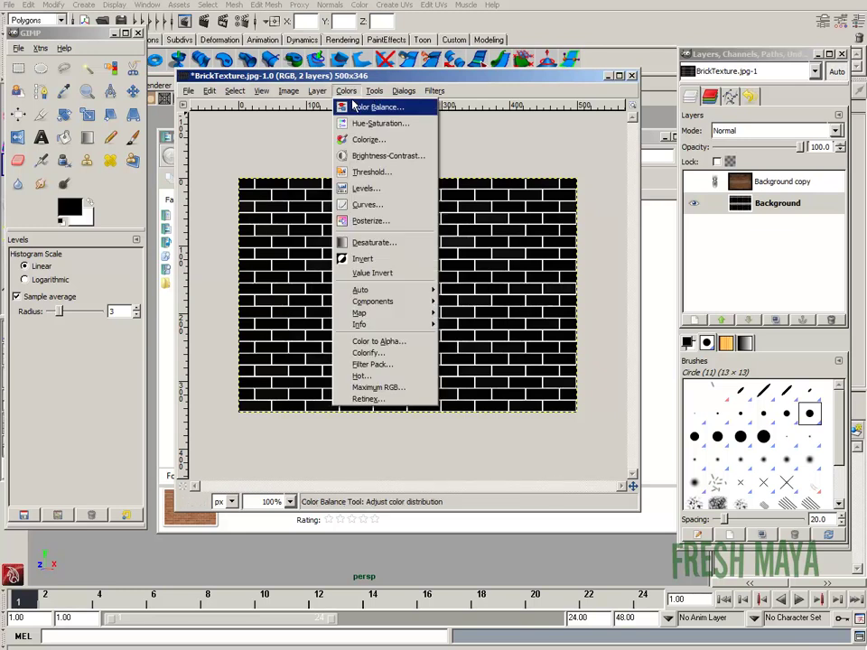
{"action": "left_click", "coordinate": [362, 259]}
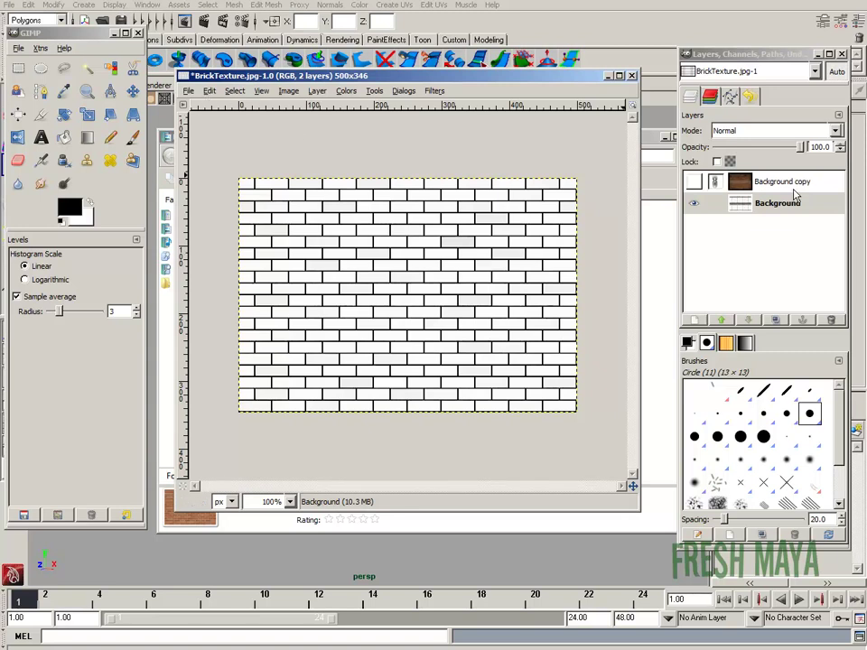
{"action": "left_click", "coordinate": [743, 181]}
{"action": "left_click", "coordinate": [722, 204]}
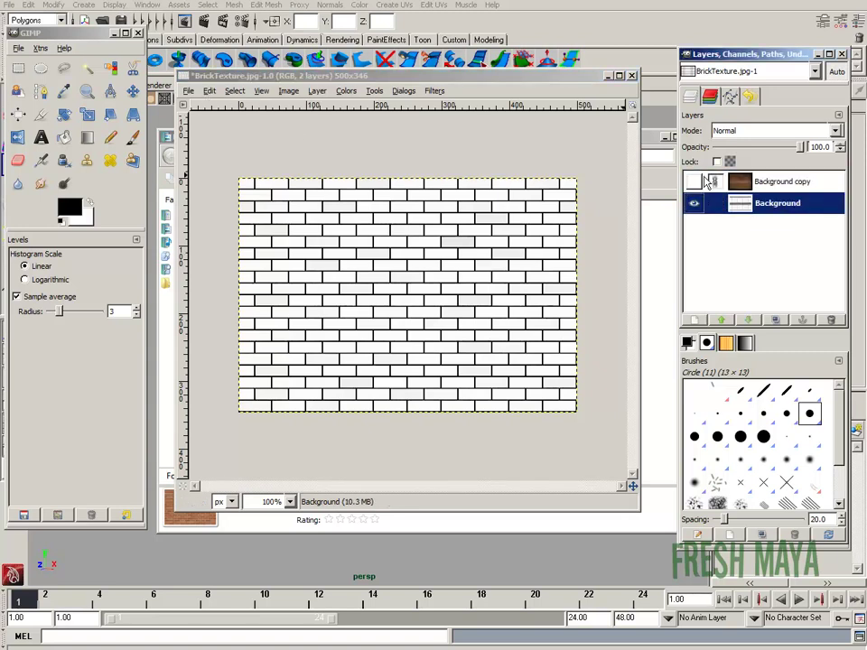
{"action": "left_click", "coordinate": [695, 183]}
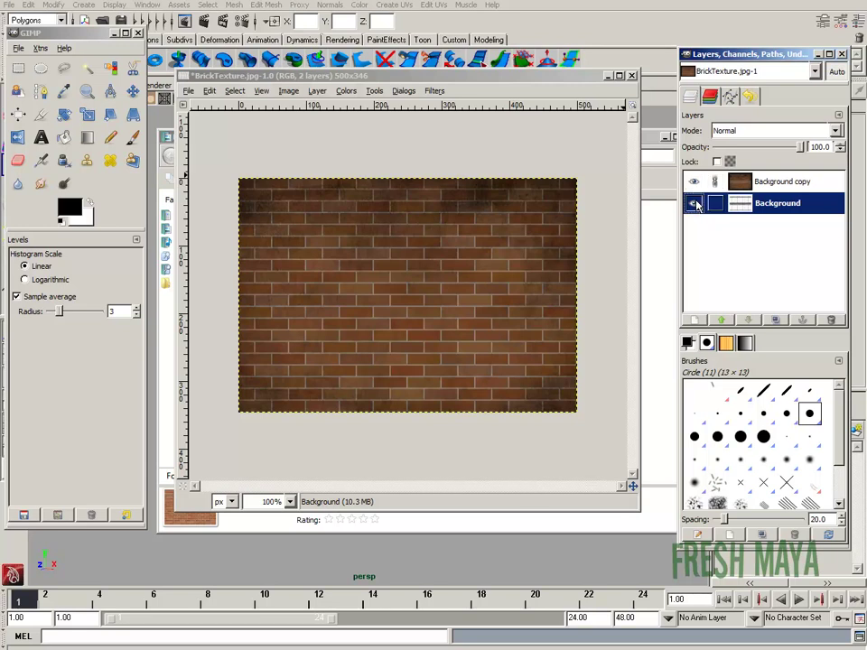
{"action": "left_click", "coordinate": [694, 183]}
{"action": "left_click", "coordinate": [695, 183]}
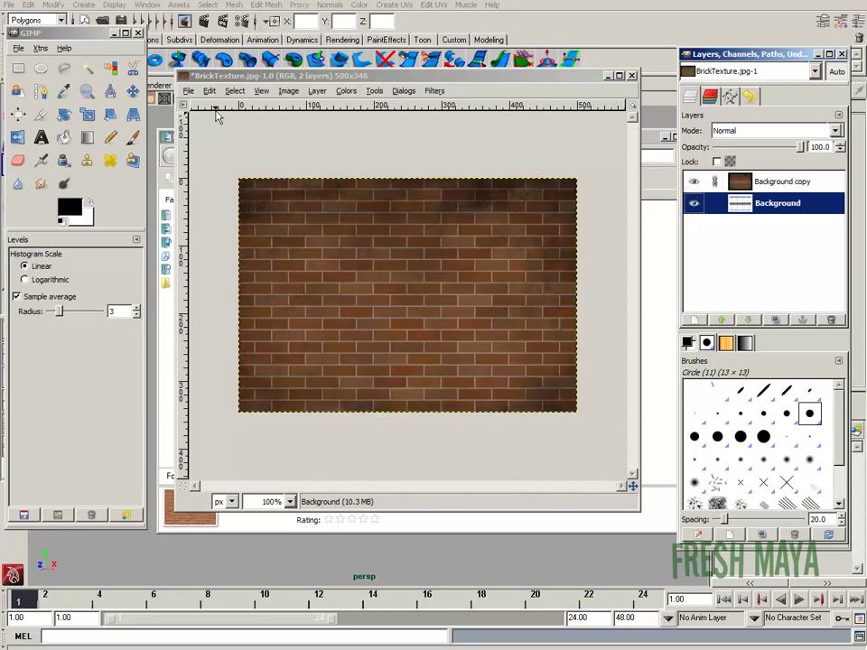
{"action": "left_click", "coordinate": [695, 203], "text": "shift"}
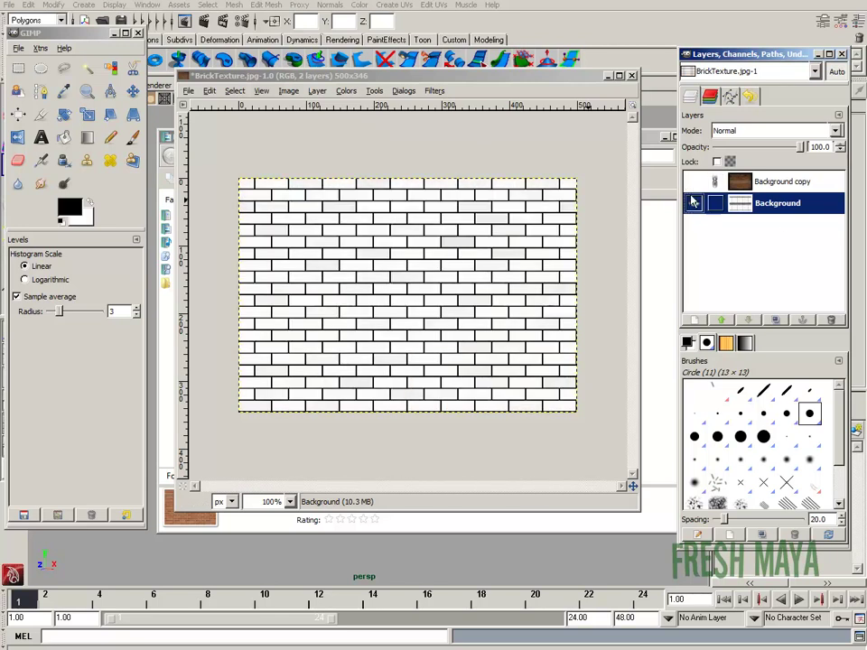
- Save the inverted mask as BrickBump.jpg at JPEG quality 100
{"action": "left_click", "coordinate": [189, 91]}
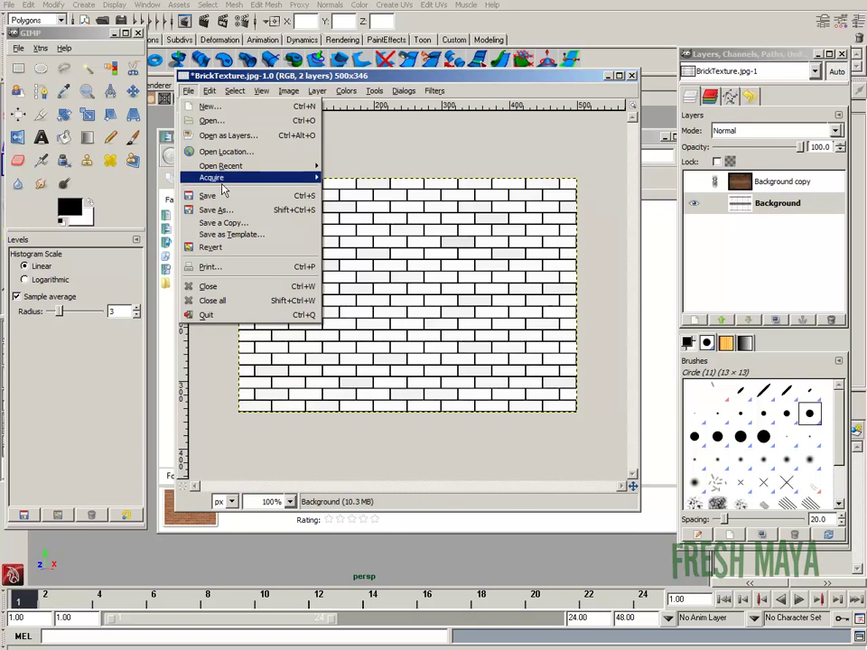
{"action": "mouse_move", "coordinate": [234, 90]}
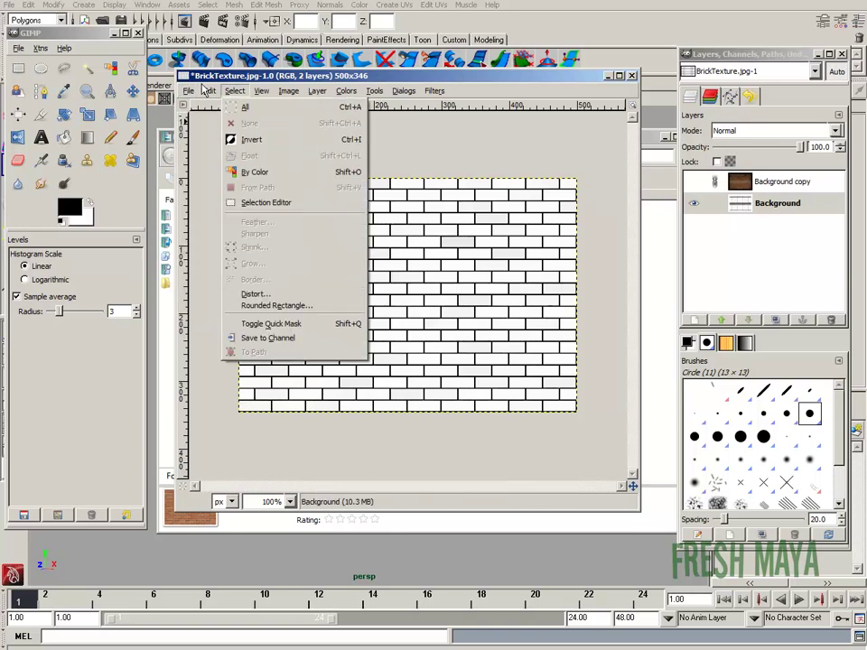
{"action": "mouse_move", "coordinate": [189, 90]}
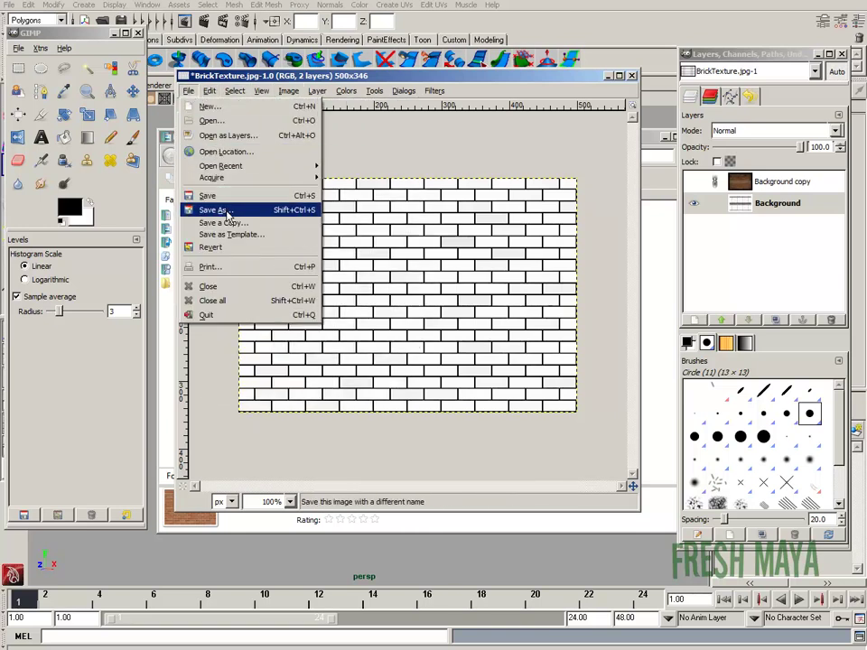
{"action": "left_click", "coordinate": [168, 209]}
{"action": "left_click", "coordinate": [198, 123]}
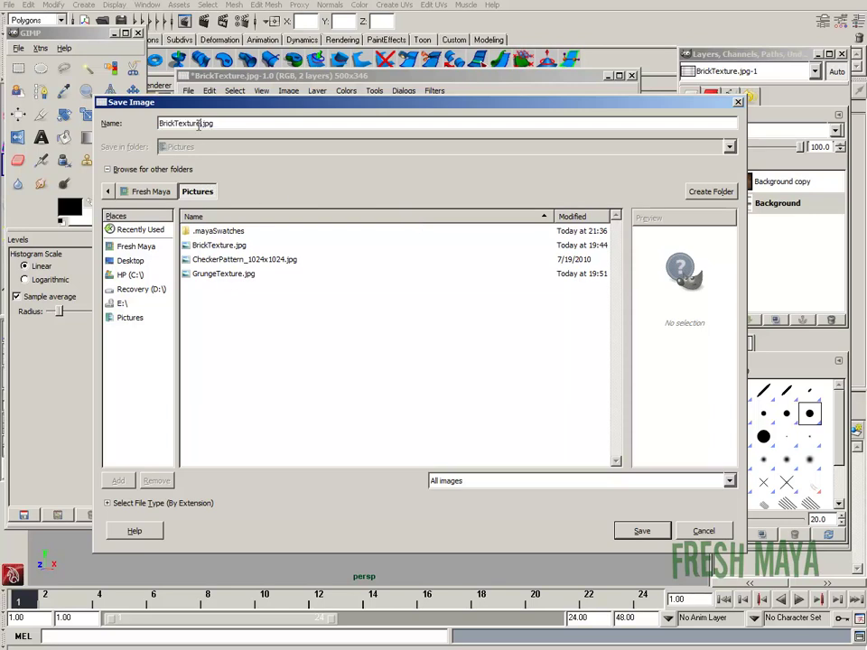
{"action": "key", "text": "BackSpace"}
{"action": "key", "text": "BackSpace"}
{"action": "key", "text": "BackSpace"}
{"action": "key", "text": "BackSpace"}
{"action": "key", "text": "BackSpace"}
{"action": "key", "text": "BackSpace"}
{"action": "key", "text": "BackSpace"}
{"action": "type", "text": "Bump"}
{"action": "key", "text": "Return"}
{"action": "left_click", "coordinate": [323, 277]}
{"action": "left_click_drag", "start_coordinate": [123, 31], "coordinate": [152, 31]}
{"action": "left_click", "coordinate": [114, 158]}
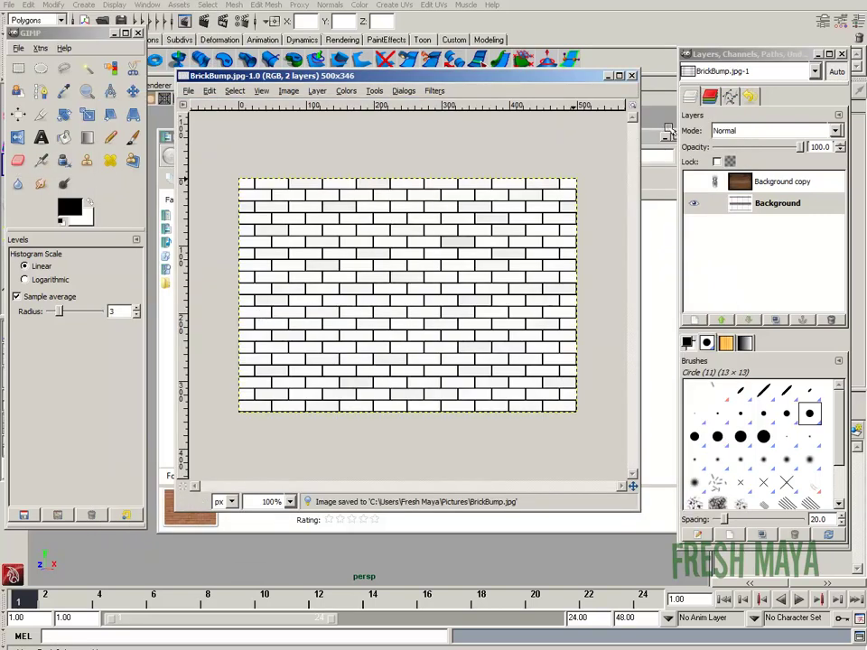
- Show the coloured copy layer instead and save it as BrickColor.jpg
{"action": "left_click", "coordinate": [694, 203]}
{"action": "left_click", "coordinate": [694, 182]}
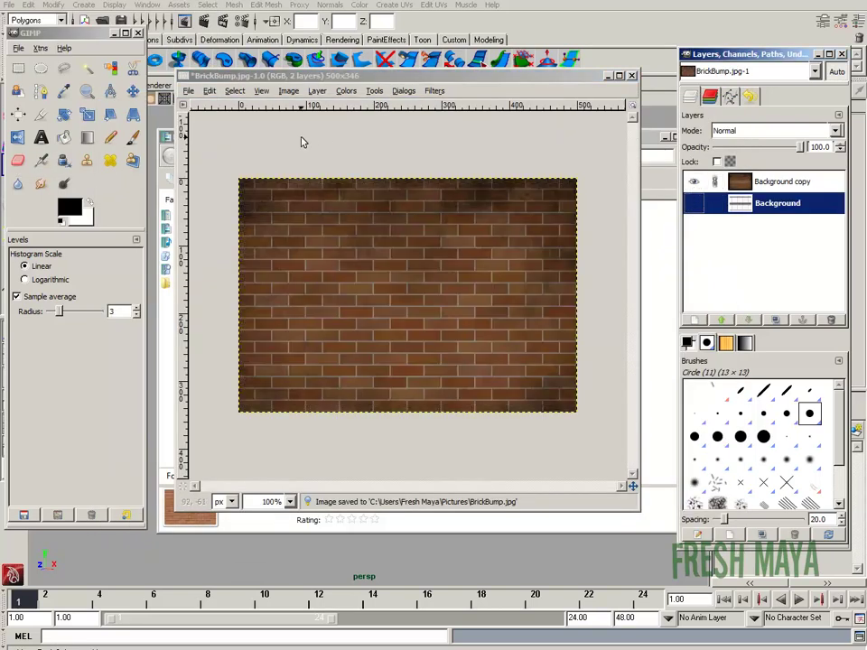
{"action": "left_click", "coordinate": [188, 90]}
{"action": "left_click", "coordinate": [205, 303]}
{"action": "left_click", "coordinate": [184, 105]}
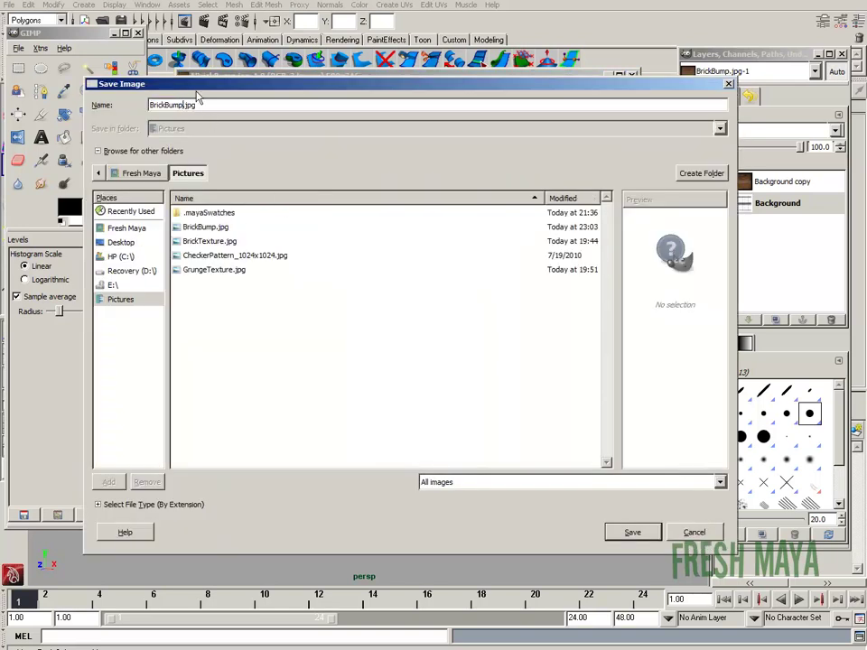
{"action": "type", "text": "Color"}
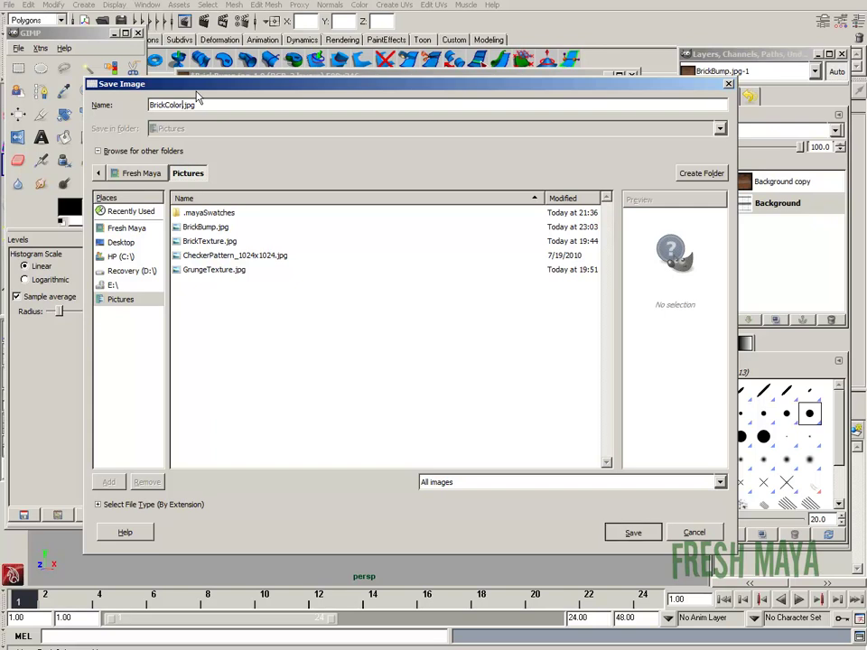
{"action": "key", "text": "Return"}
{"action": "left_click", "coordinate": [175, 129]}
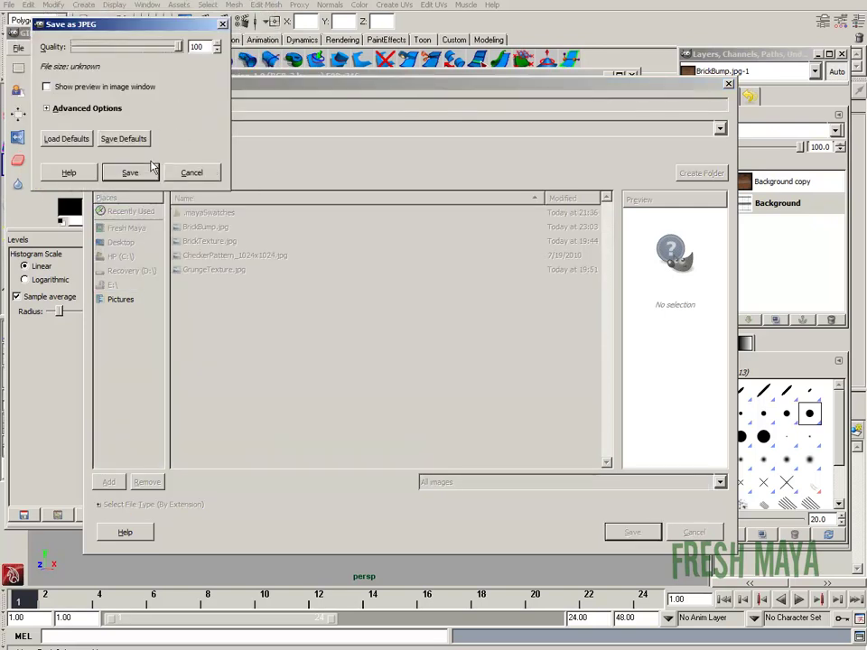
{"action": "left_click", "coordinate": [151, 172]}
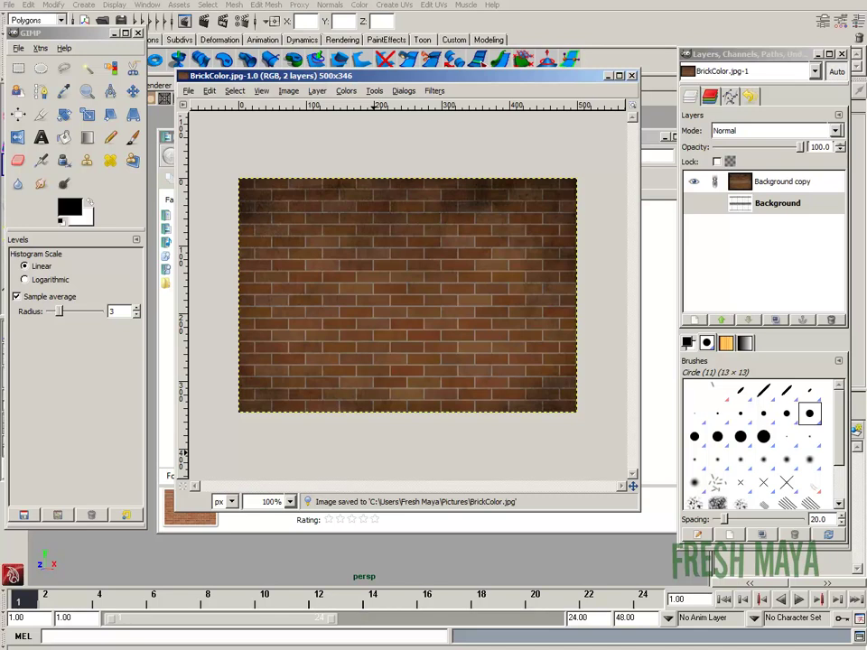
{"action": "key", "text": "alt+Tab"}
{"action": "left_click", "coordinate": [438, 256]}
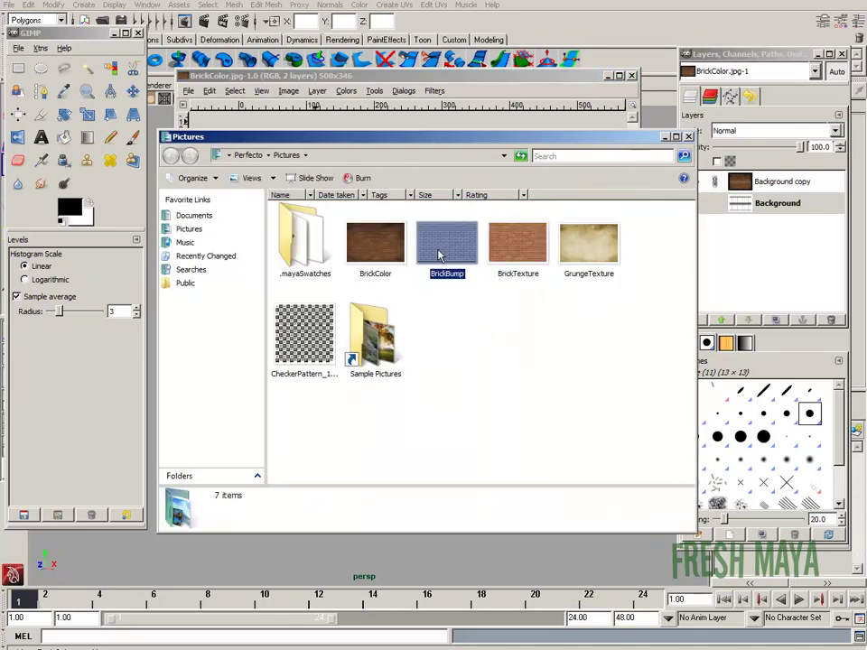
{"action": "double_click", "coordinate": [445, 259]}
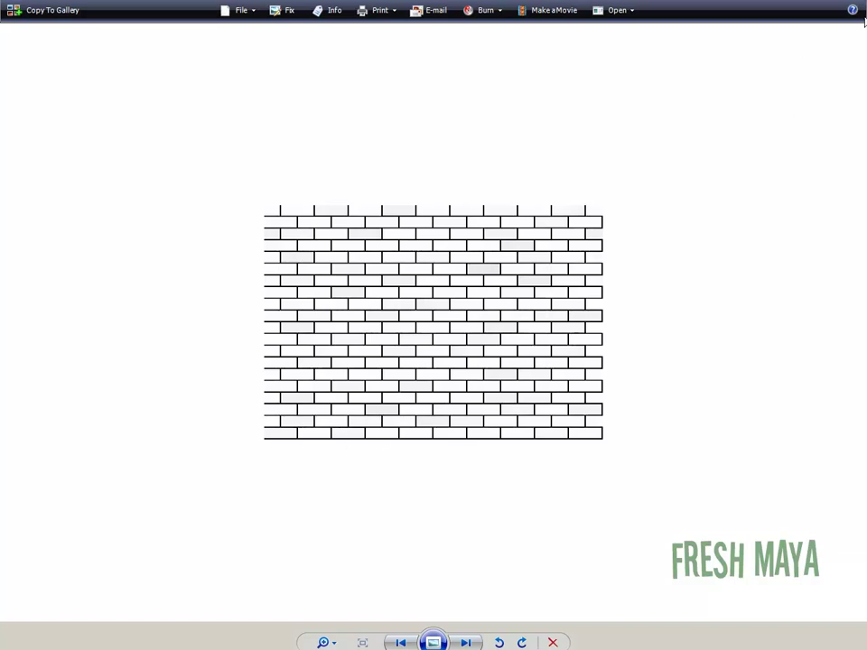
{"action": "key", "text": "alt+F4"}
{"action": "double_click", "coordinate": [372, 250]}
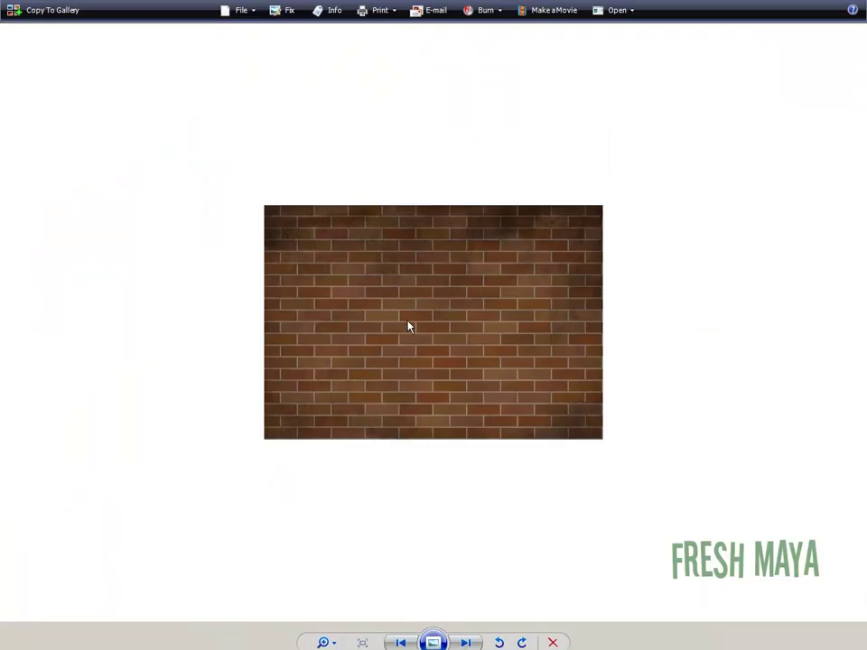
{"action": "key", "text": "alt+F4"}
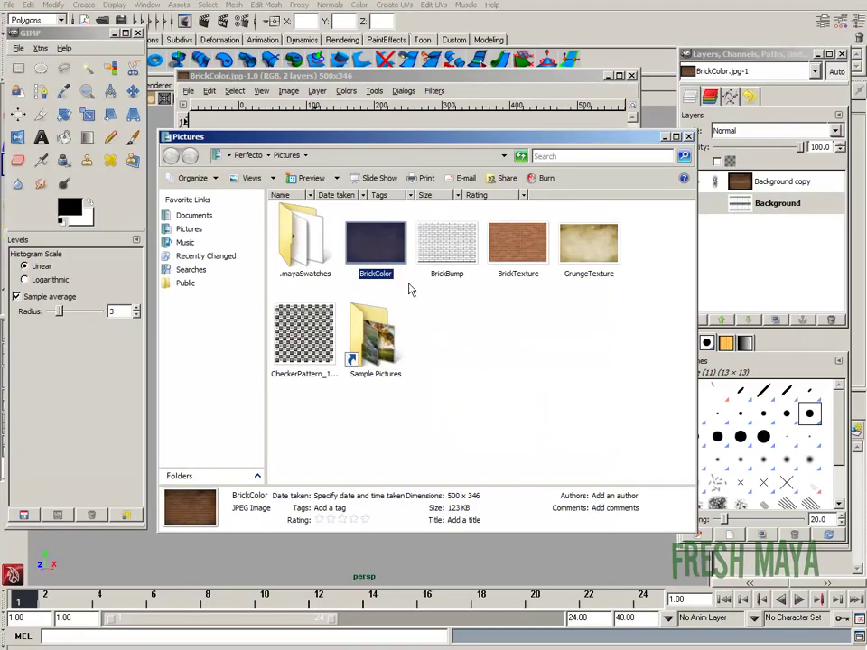
{"action": "left_click", "coordinate": [689, 137]}
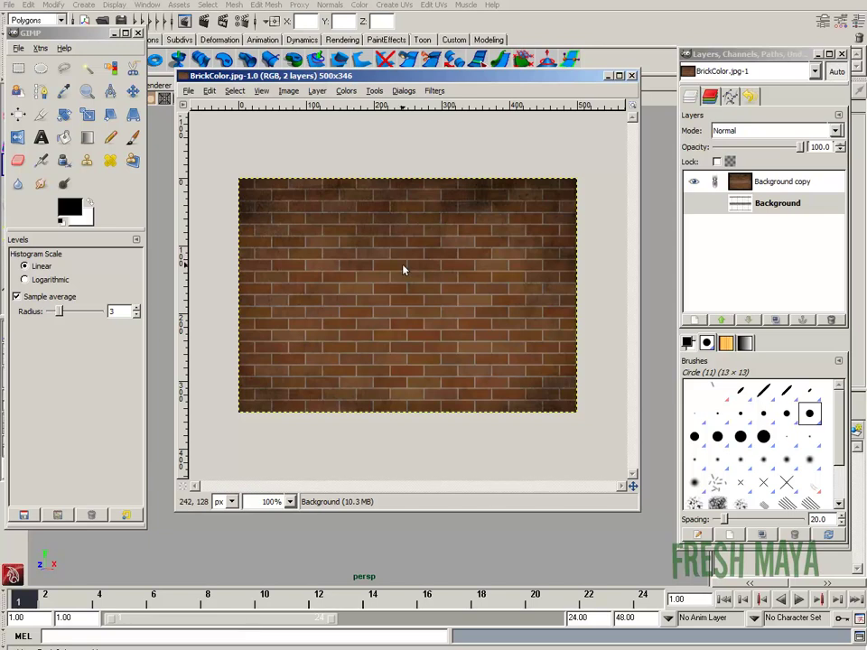
- Dolly and orbit the perspective view around the grey plane
{"action": "key", "text": "super"}
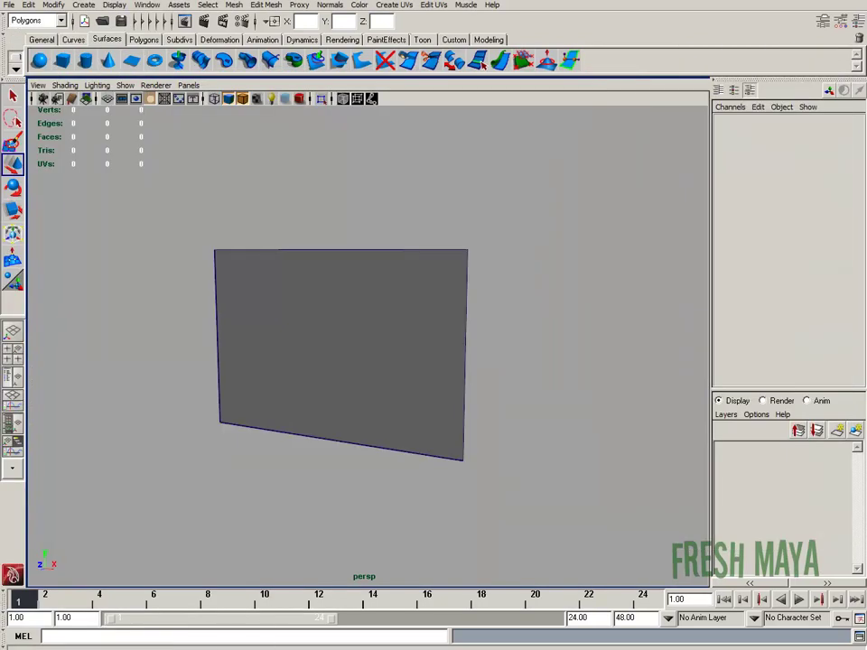
{"action": "right_click_drag", "start_coordinate": [267, 345], "coordinate": [276, 375], "text": "alt"}
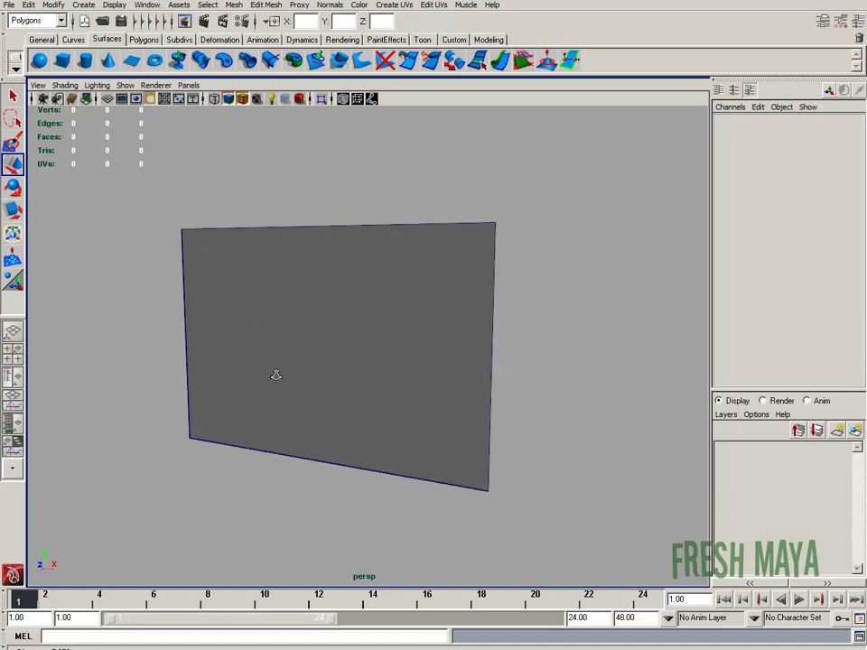
{"action": "left_click_drag", "start_coordinate": [277, 374], "coordinate": [333, 379], "text": "alt"}
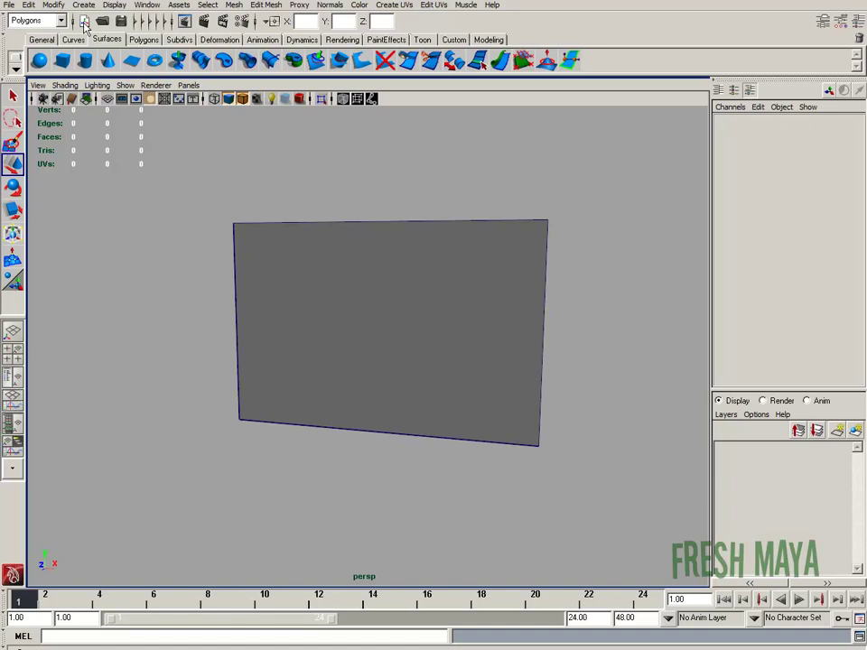
{"action": "left_click", "coordinate": [455, 39]}
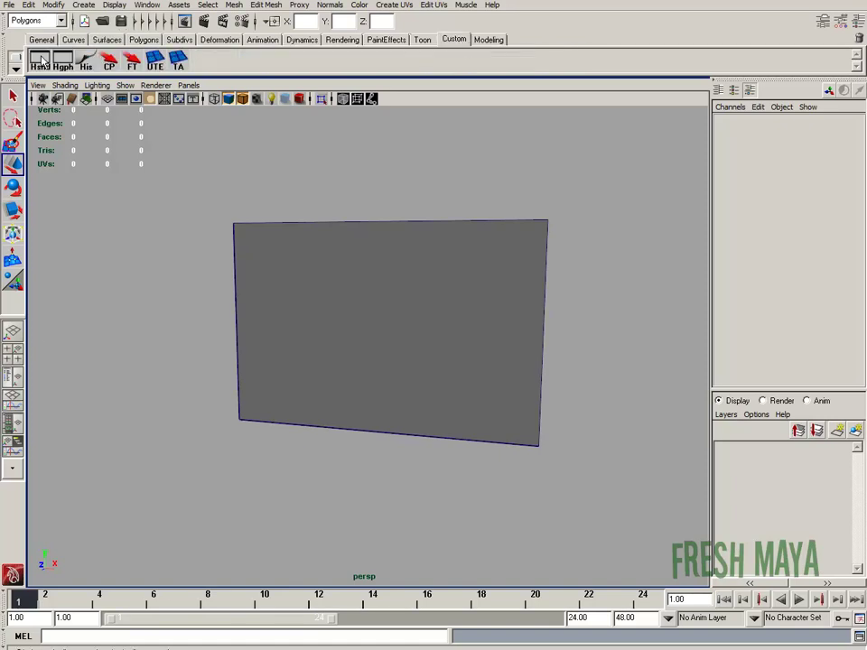
{"action": "left_click", "coordinate": [42, 61]}
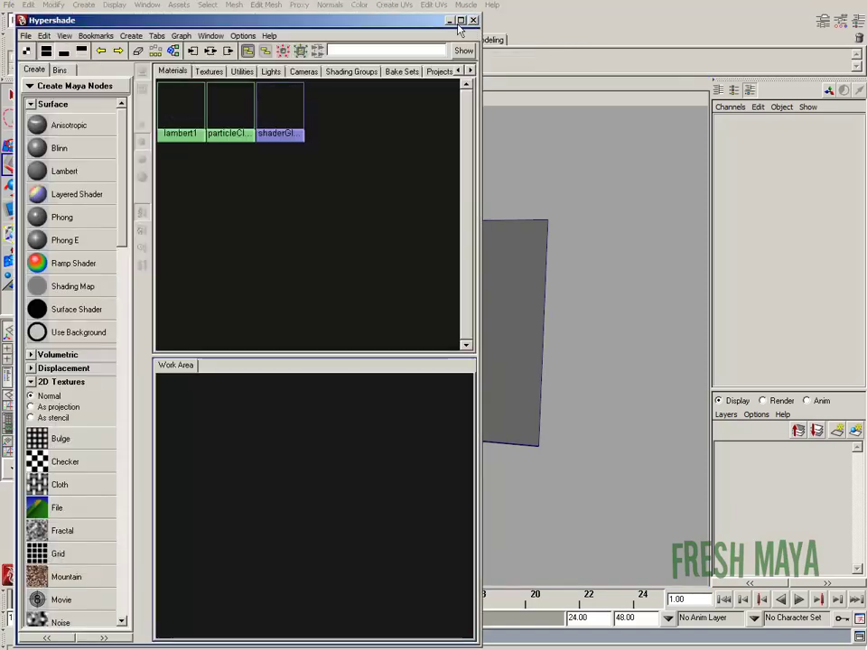
{"action": "left_click", "coordinate": [473, 20]}
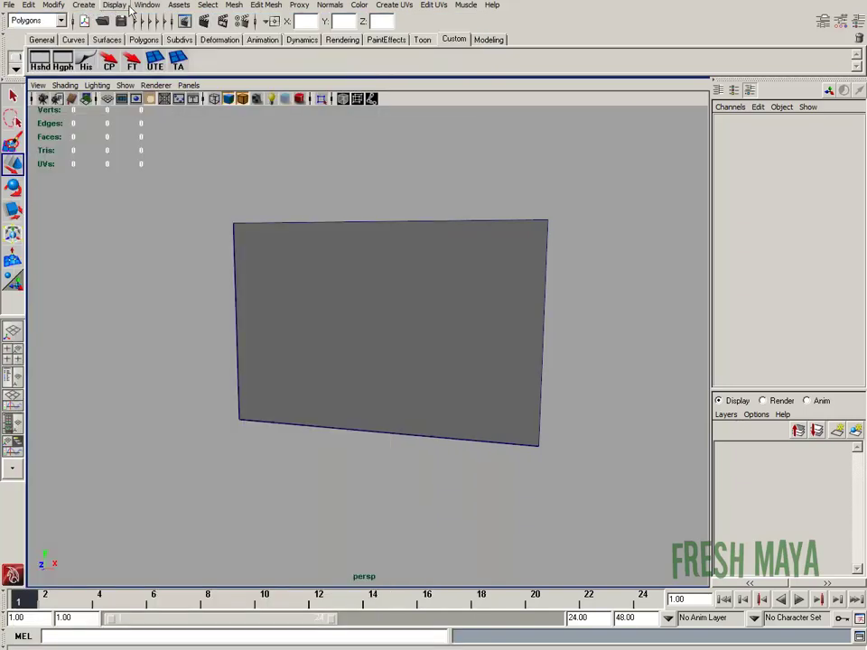
- Open the Hypershade from Window > Rendering Editors and enlarge its work area
{"action": "left_click", "coordinate": [144, 7]}
{"action": "mouse_move", "coordinate": [188, 41]}
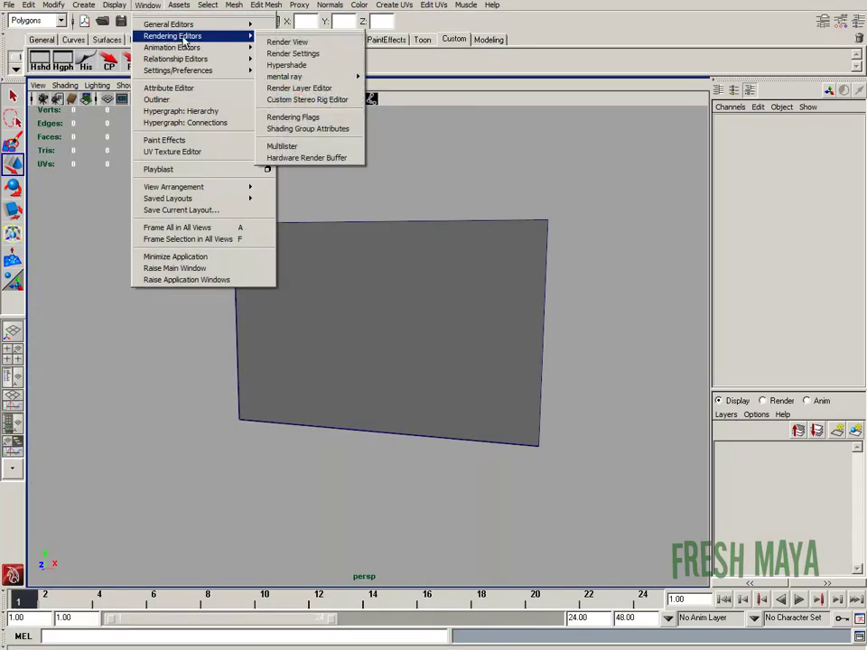
{"action": "left_click", "coordinate": [303, 72]}
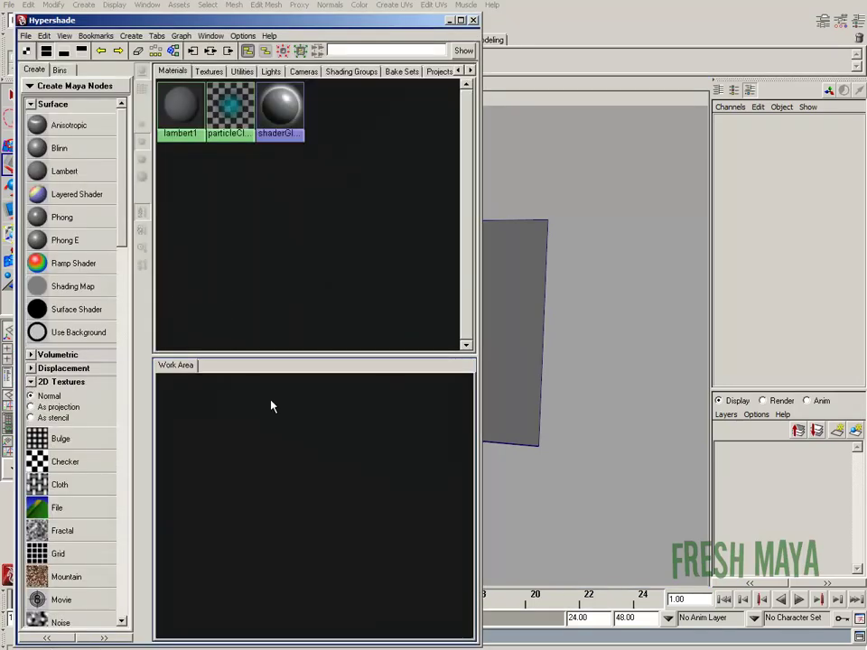
{"action": "left_click_drag", "start_coordinate": [311, 361], "coordinate": [306, 213]}
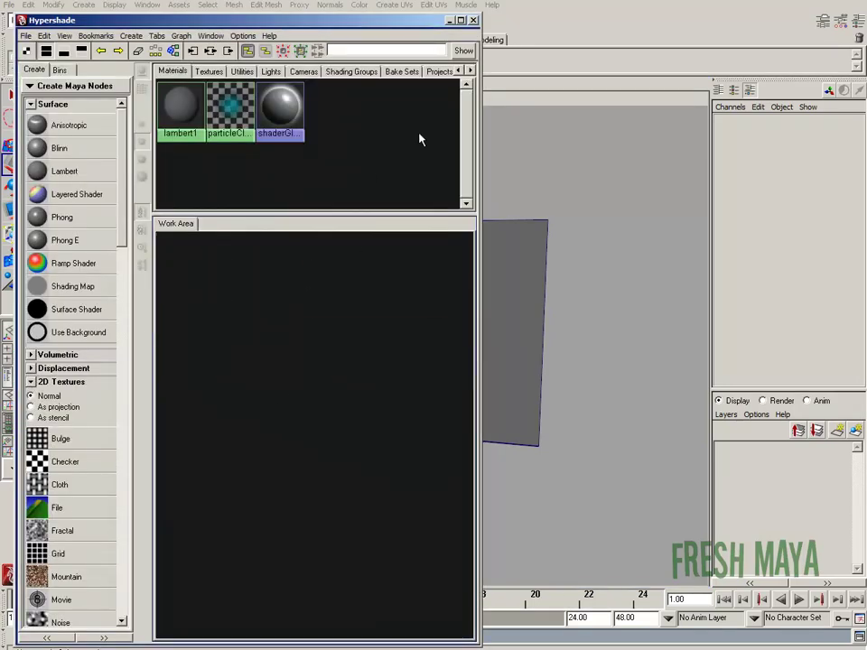
- Create a Lambert surface material, lambert2, and position its node in the work area
{"action": "left_click", "coordinate": [65, 180]}
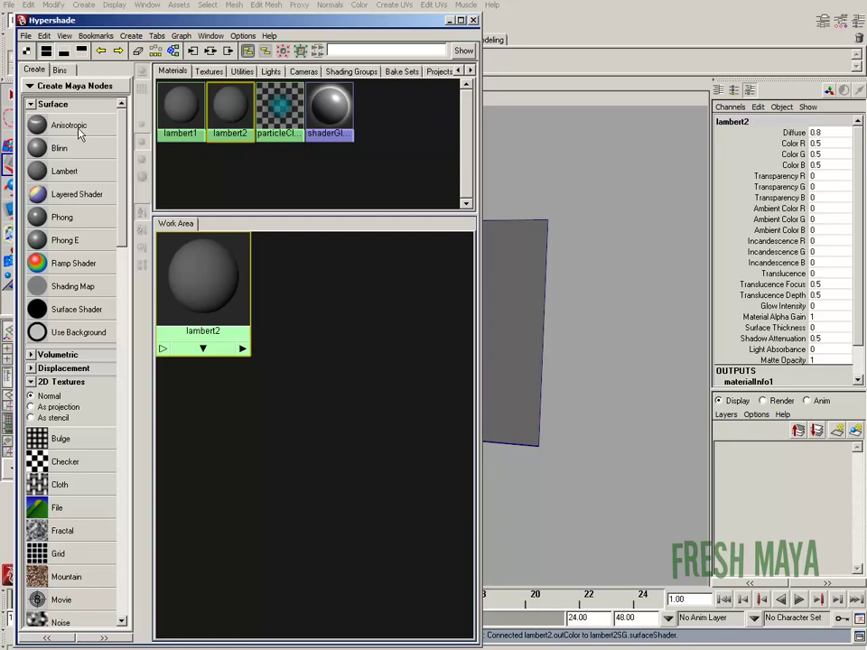
{"action": "left_click_drag", "start_coordinate": [197, 288], "coordinate": [268, 336]}
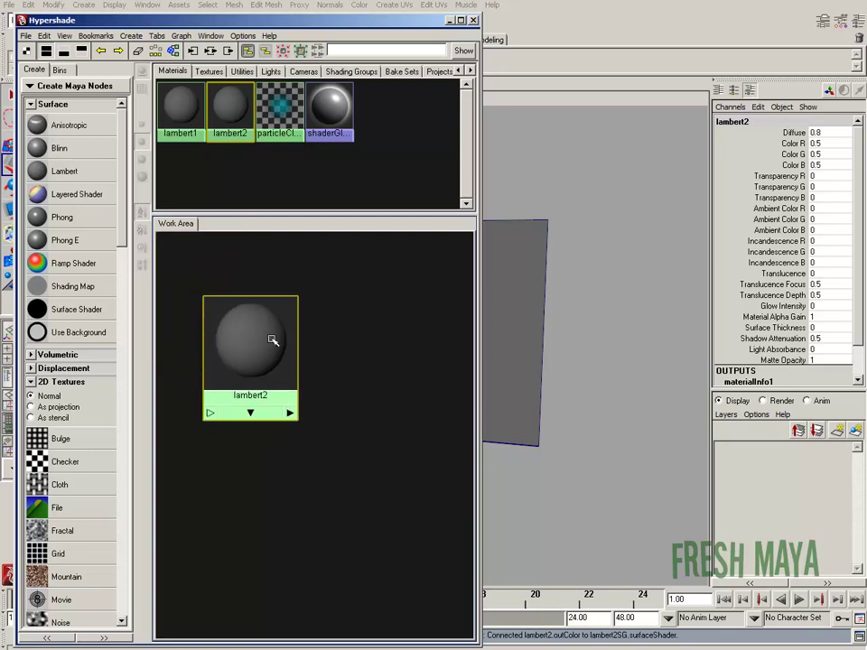
{"action": "left_click_drag", "start_coordinate": [271, 305], "coordinate": [225, 285]}
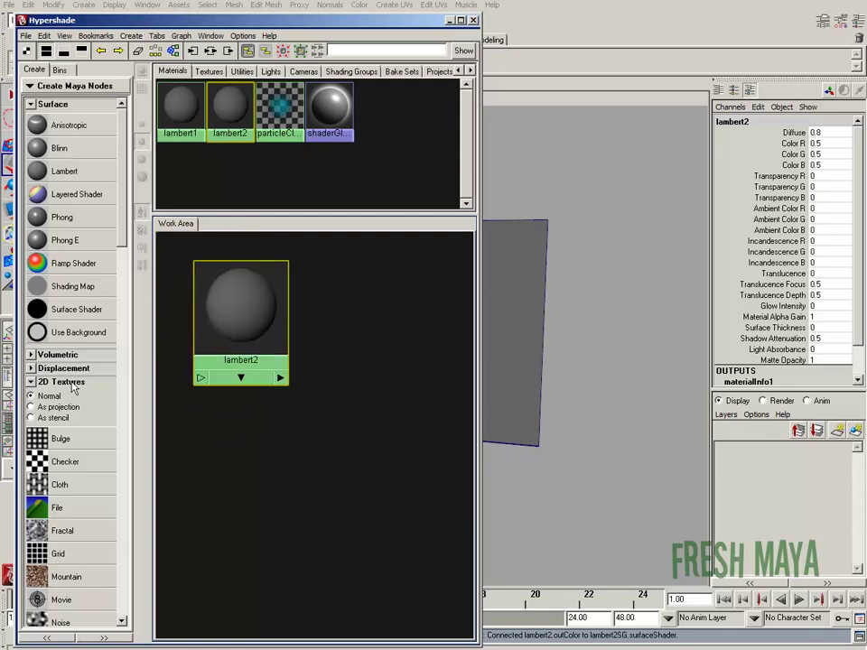
{"action": "scroll", "coordinate": [128, 217], "scroll_direction": "down", "scroll_amount": 5}
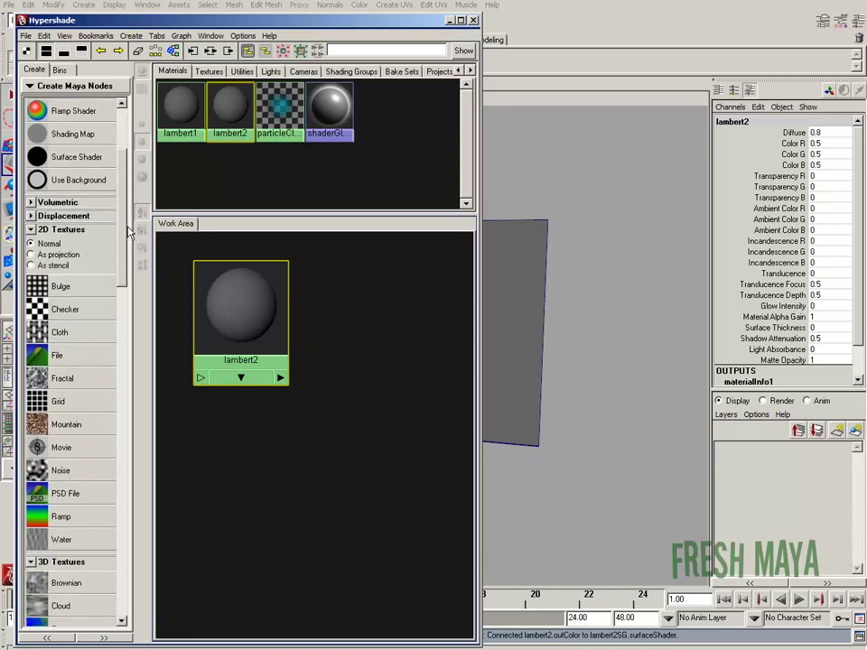
{"action": "scroll", "coordinate": [129, 230], "scroll_direction": "up", "scroll_amount": 3}
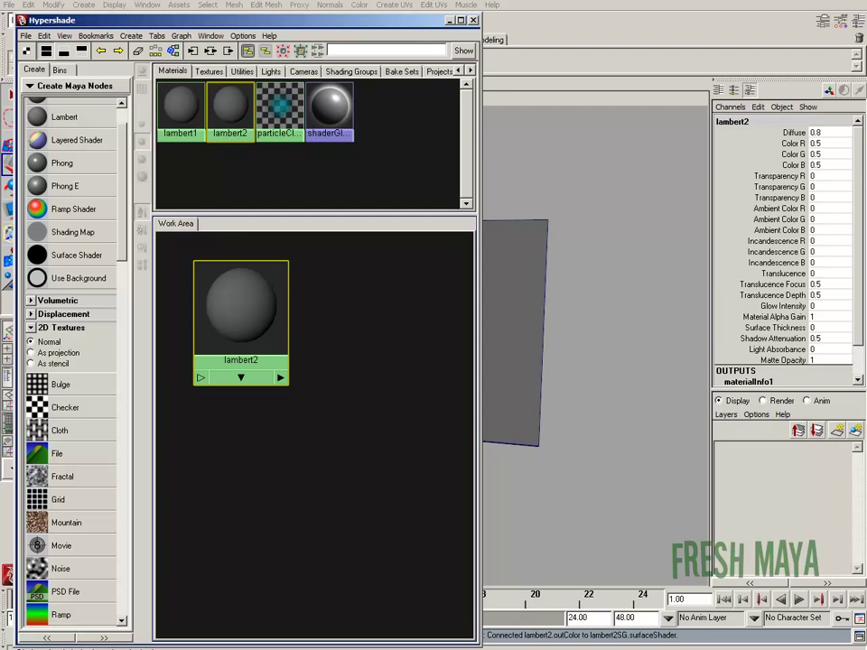
- Drag BrickColor and BrickBump from the Pictures folder into the Hypershade work area
{"action": "key", "text": "super"}
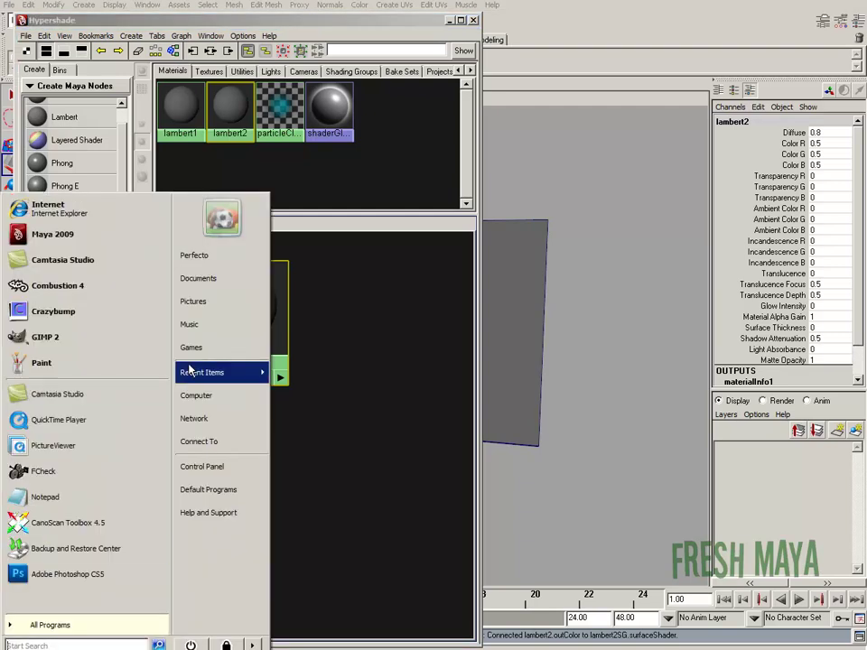
{"action": "left_click", "coordinate": [214, 304]}
{"action": "left_click_drag", "start_coordinate": [406, 142], "coordinate": [641, 68]}
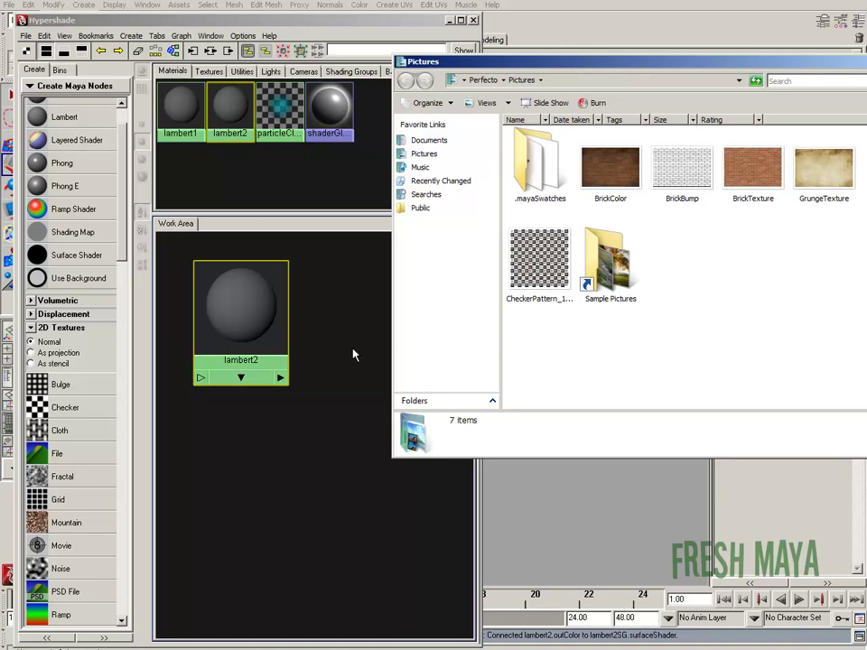
{"action": "left_click", "coordinate": [611, 170]}
{"action": "left_click_drag", "start_coordinate": [618, 165], "coordinate": [344, 373]}
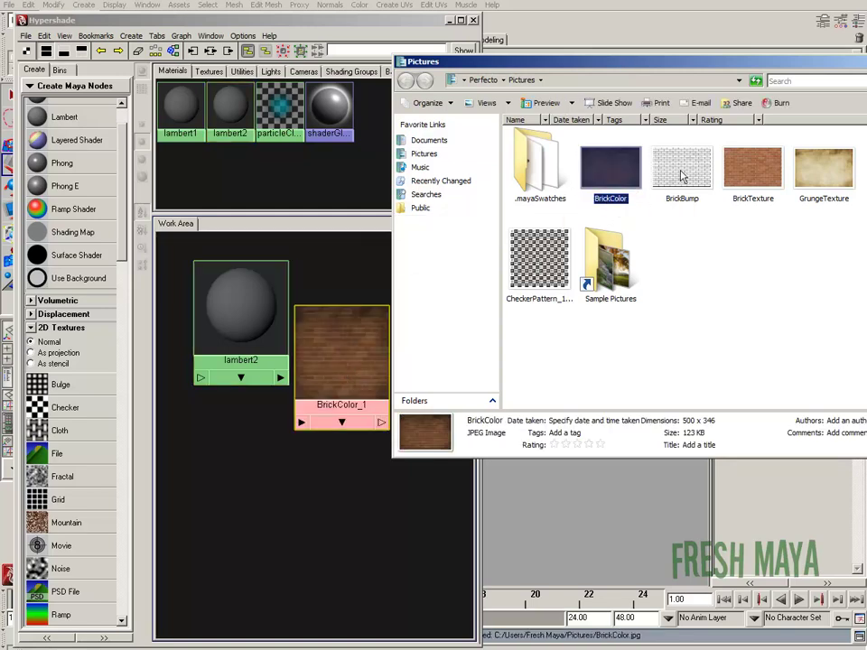
{"action": "left_click_drag", "start_coordinate": [682, 176], "coordinate": [240, 468]}
{"action": "left_click_drag", "start_coordinate": [775, 70], "coordinate": [656, 89]}
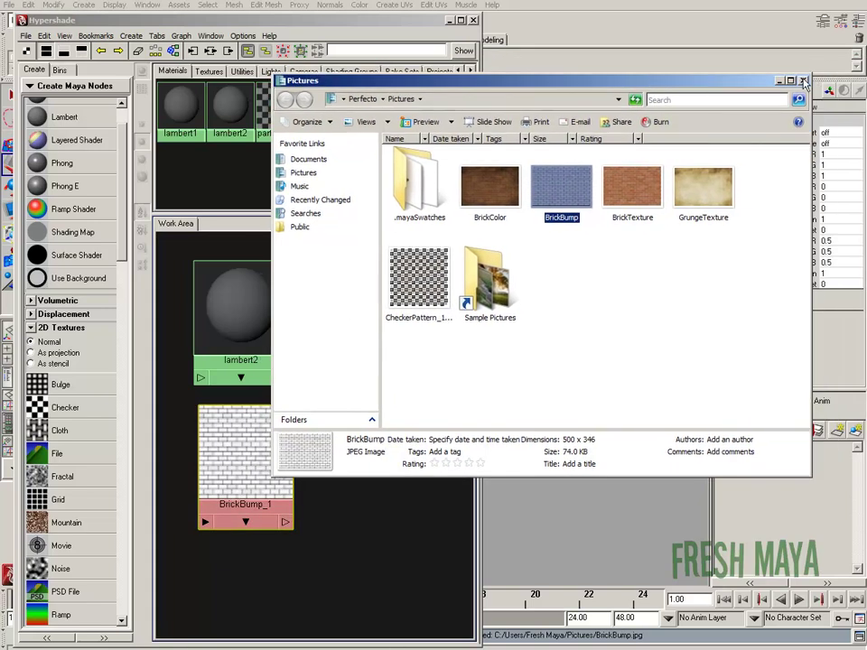
- Arrange lambert2 and BrickColor_1, then connect BrickColor_1 to lambert2's color attribute
{"action": "left_click", "coordinate": [804, 82]}
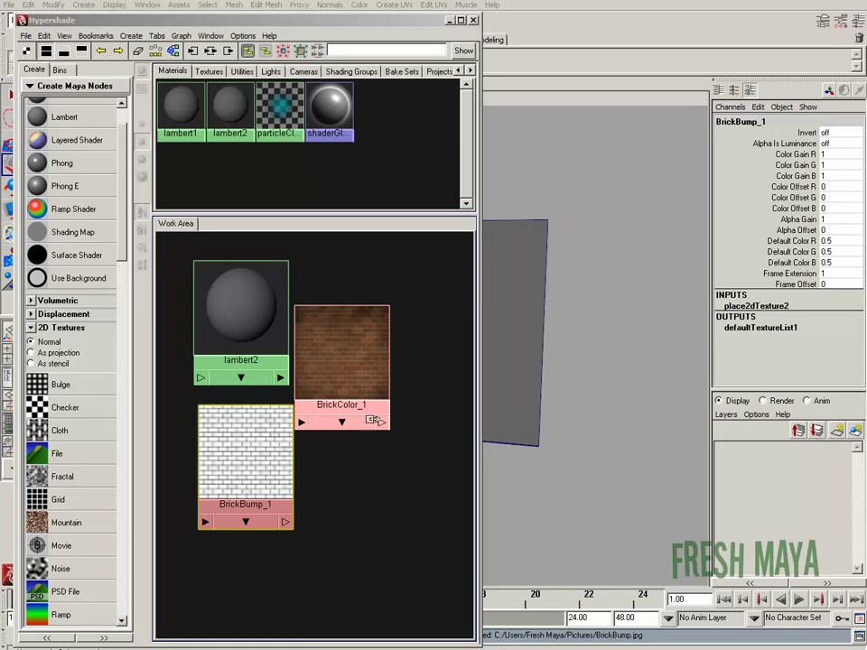
{"action": "left_click", "coordinate": [352, 299]}
{"action": "scroll", "coordinate": [327, 451], "scroll_direction": "down", "scroll_amount": 5}
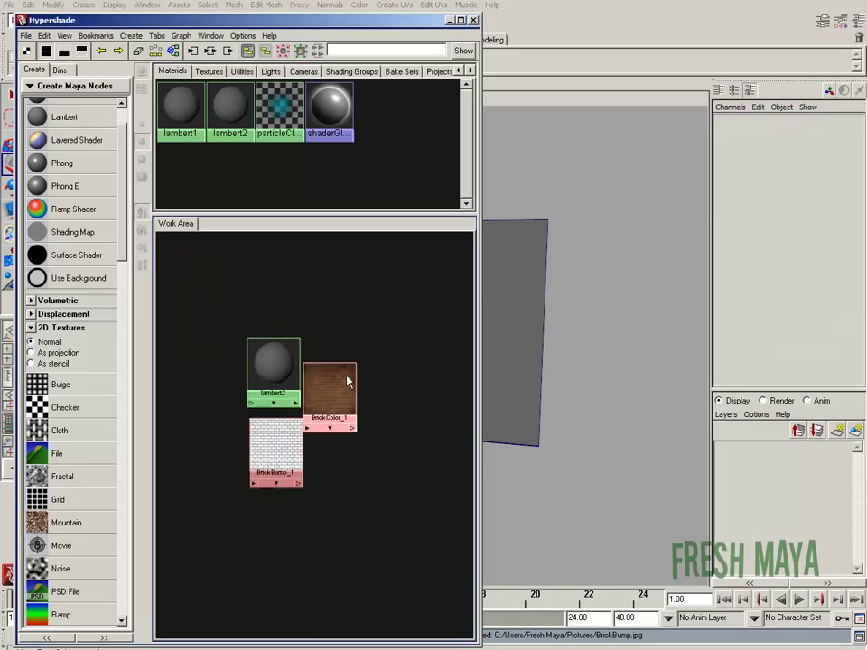
{"action": "scroll", "coordinate": [327, 451], "scroll_direction": "up", "scroll_amount": 3}
{"action": "left_click_drag", "start_coordinate": [304, 345], "coordinate": [463, 288]}
{"action": "left_click_drag", "start_coordinate": [352, 386], "coordinate": [287, 310]}
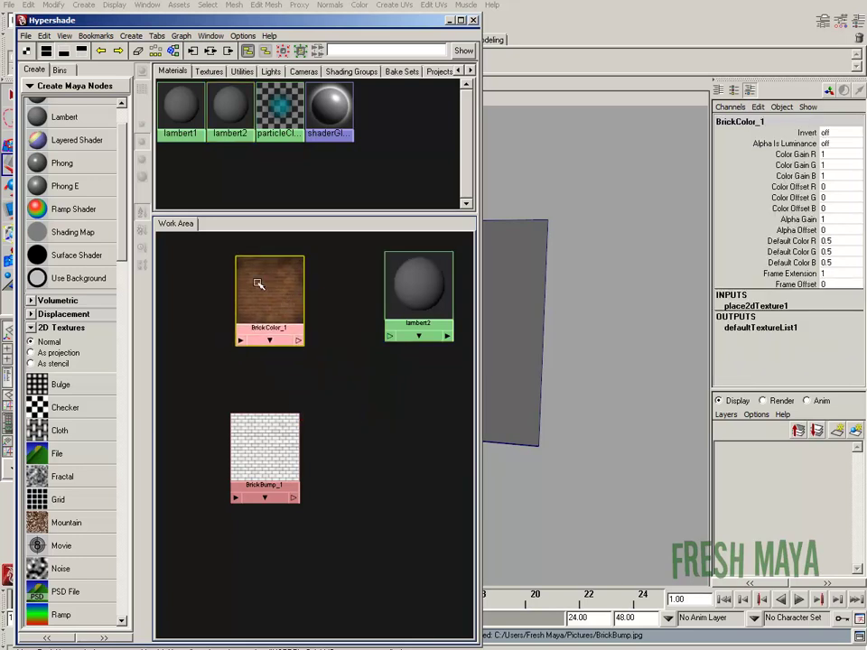
{"action": "left_click_drag", "start_coordinate": [418, 288], "coordinate": [412, 287]}
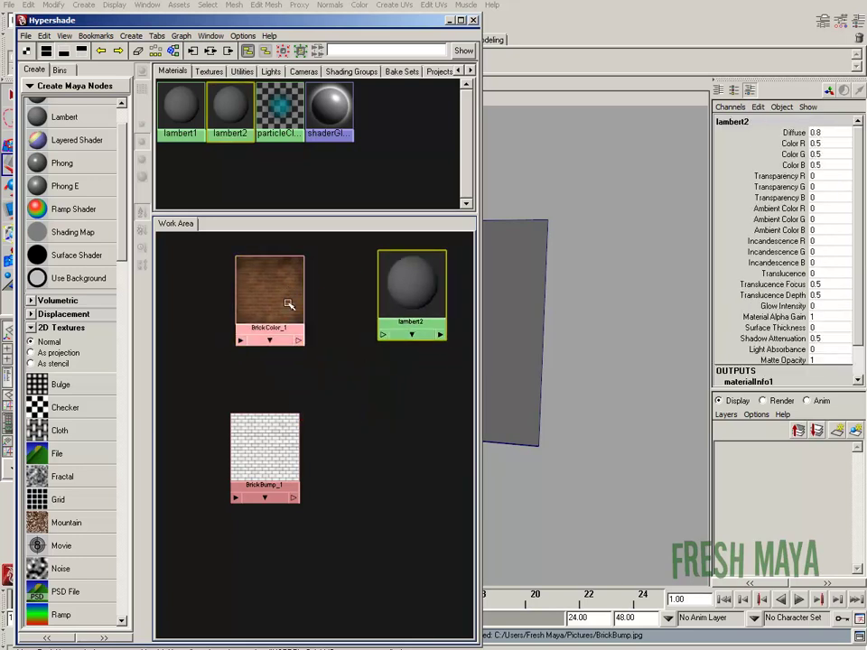
{"action": "middle_click_drag", "start_coordinate": [271, 295], "coordinate": [405, 290]}
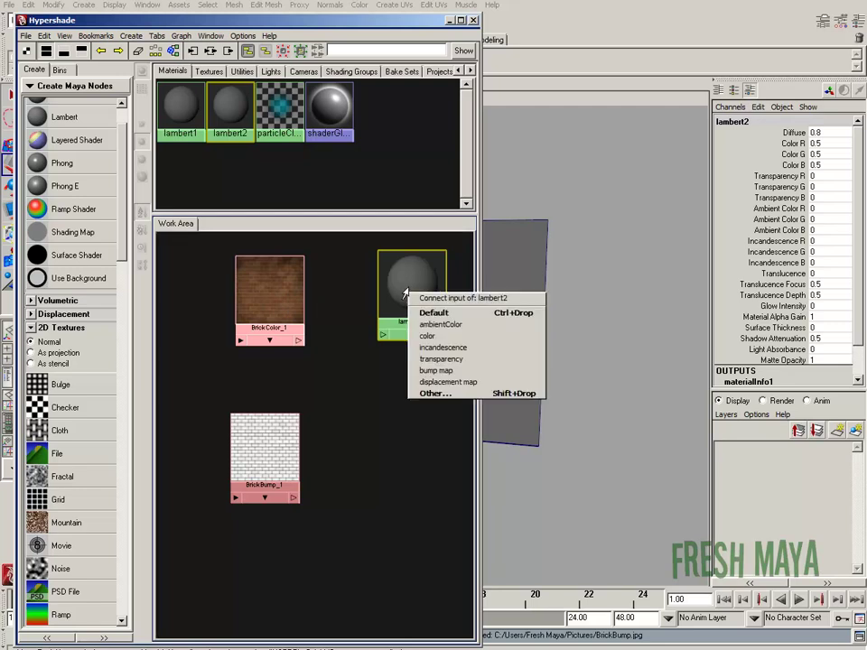
{"action": "left_click", "coordinate": [441, 336]}
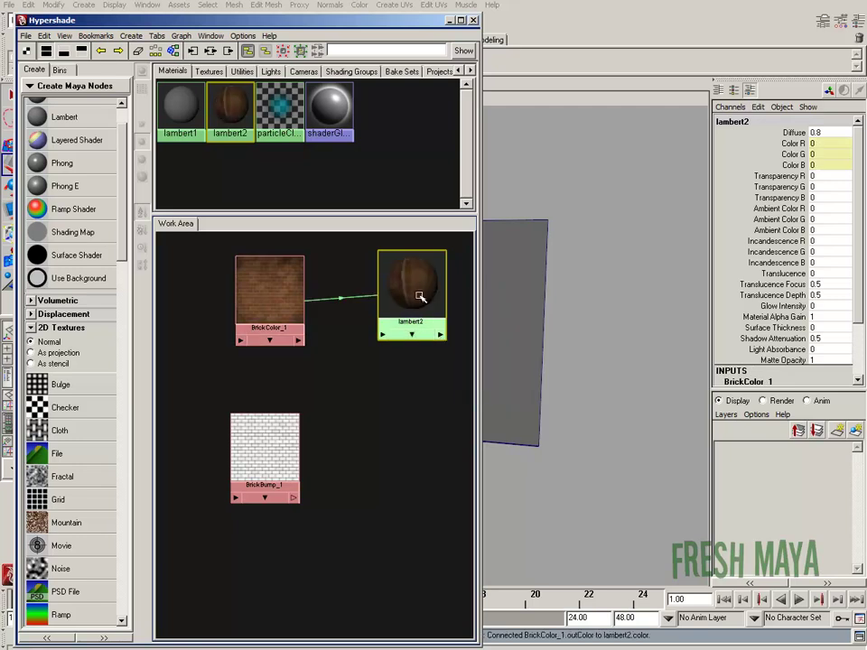
- Tidy the node layout, moving BrickBump_1 down and aligning BrickColor_1 with lambert2
{"action": "scroll", "coordinate": [303, 413], "scroll_direction": "down", "scroll_amount": 2}
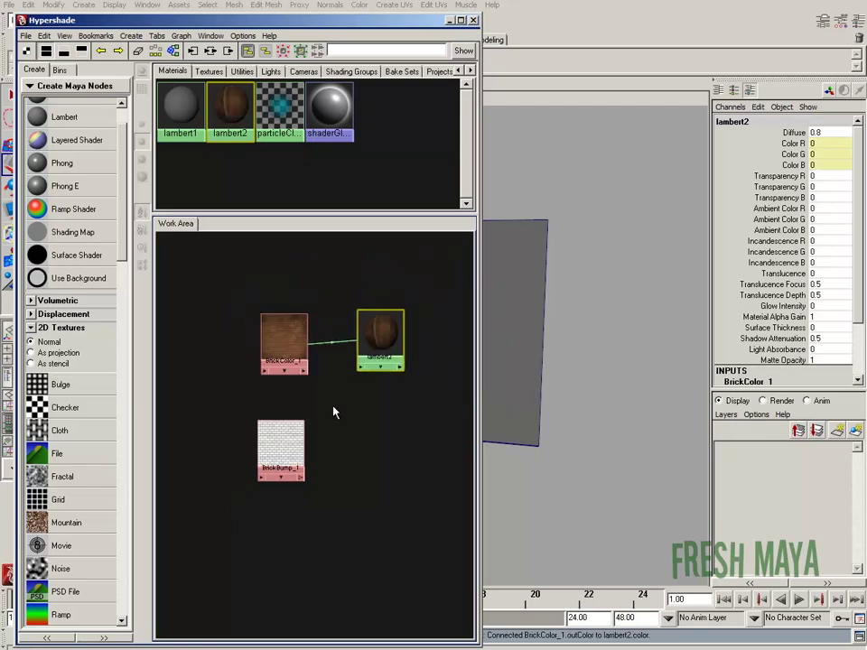
{"action": "left_click_drag", "start_coordinate": [259, 457], "coordinate": [241, 476]}
{"action": "scroll", "coordinate": [313, 410], "scroll_direction": "up", "scroll_amount": 1}
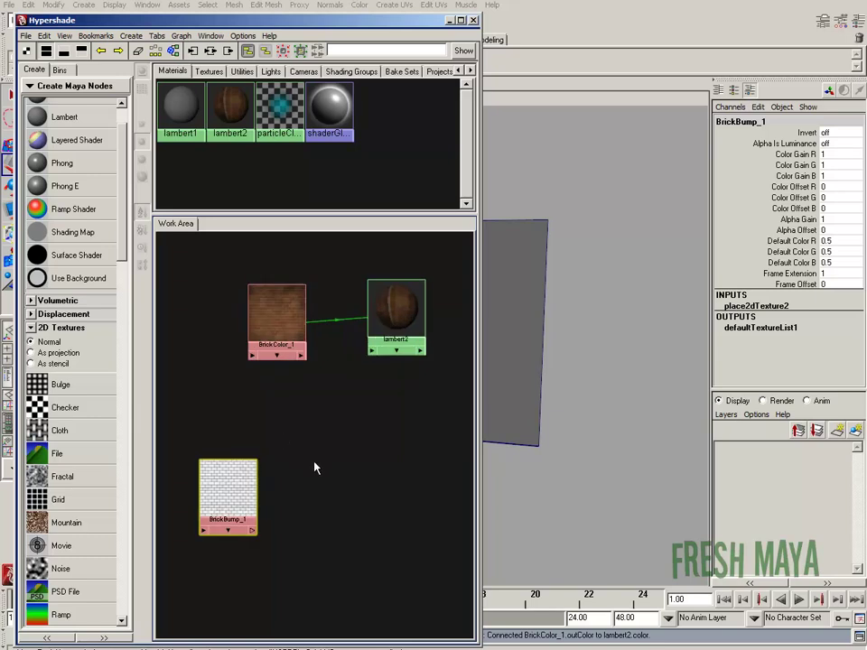
{"action": "left_click_drag", "start_coordinate": [248, 497], "coordinate": [288, 496]}
{"action": "left_click_drag", "start_coordinate": [282, 304], "coordinate": [288, 270]}
{"action": "left_click_drag", "start_coordinate": [386, 308], "coordinate": [407, 274]}
{"action": "left_click_drag", "start_coordinate": [289, 290], "coordinate": [323, 290]}
- Assign lambert2 to nurbsPlane1 by dragging the material onto the plane
{"action": "left_click_drag", "start_coordinate": [407, 25], "coordinate": [259, 155]}
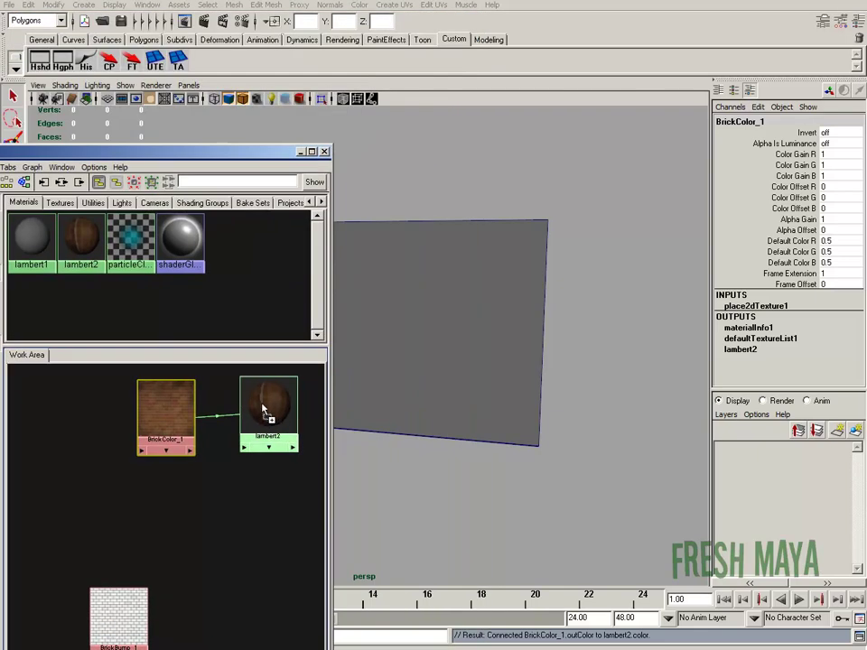
{"action": "middle_click_drag", "start_coordinate": [271, 403], "coordinate": [392, 343]}
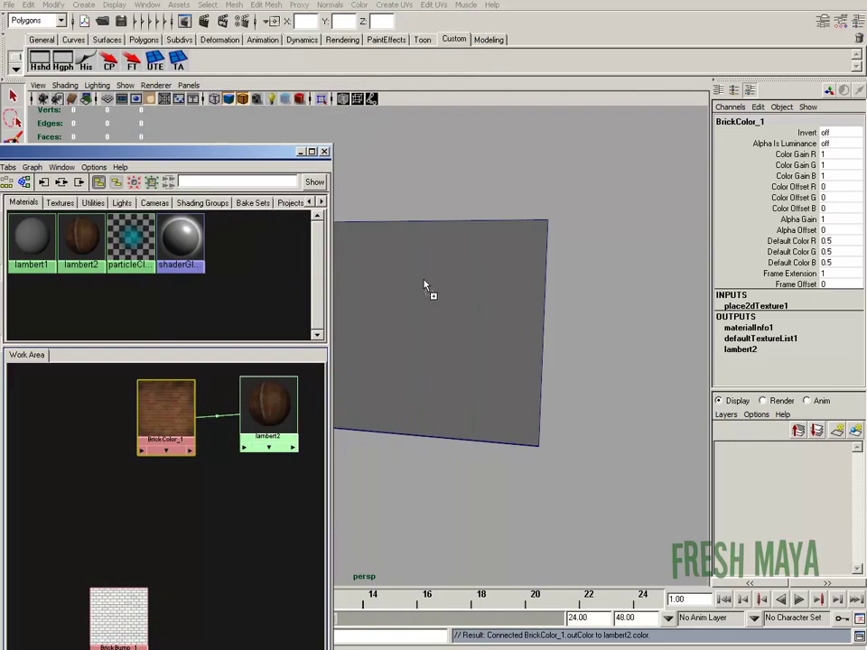
{"action": "middle_click_drag", "start_coordinate": [439, 302], "coordinate": [436, 301]}
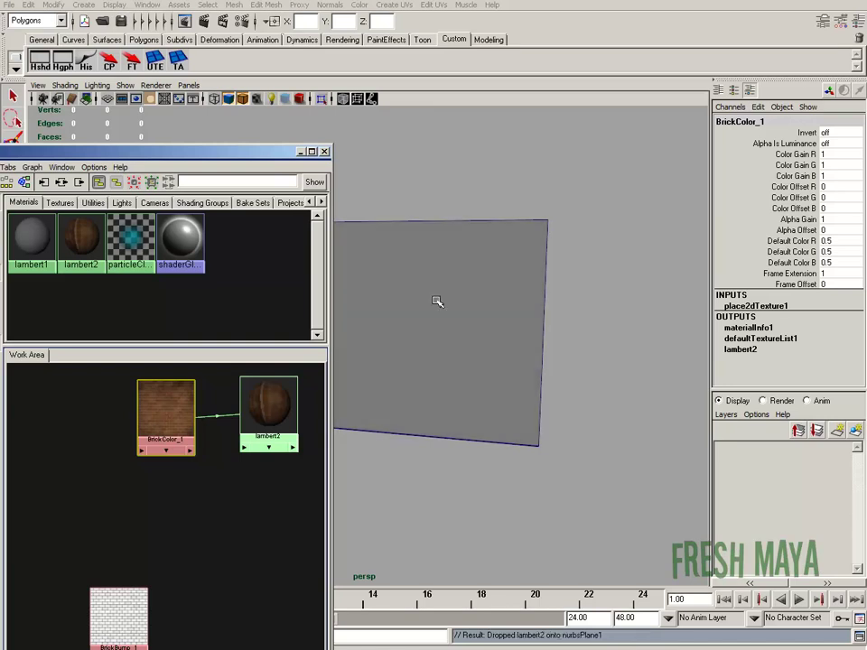
- Select the plane and switch to textured display (6) to view the brick wall
{"action": "left_click", "coordinate": [417, 306]}
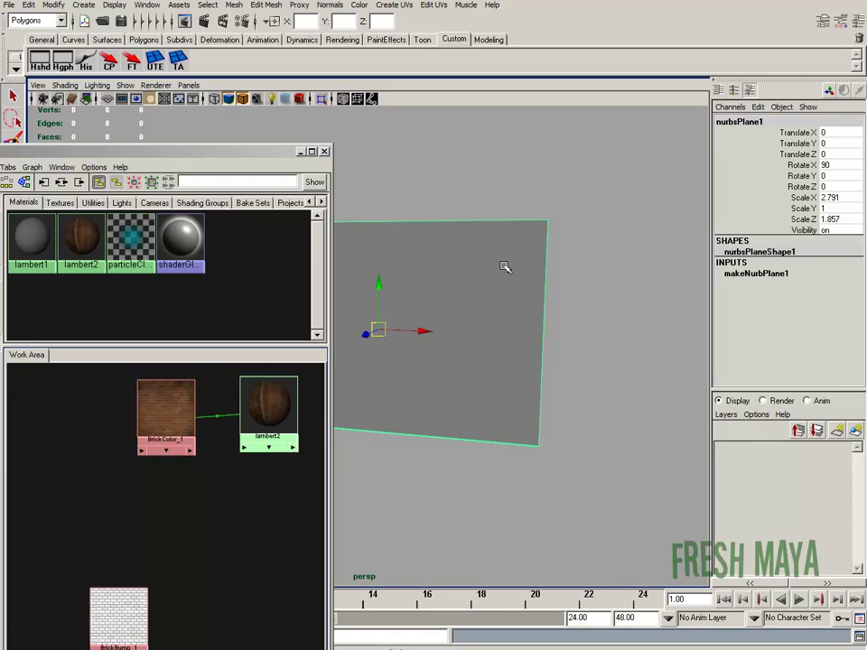
{"action": "key", "text": "6"}
{"action": "left_click_drag", "start_coordinate": [452, 354], "coordinate": [468, 403], "text": "alt"}
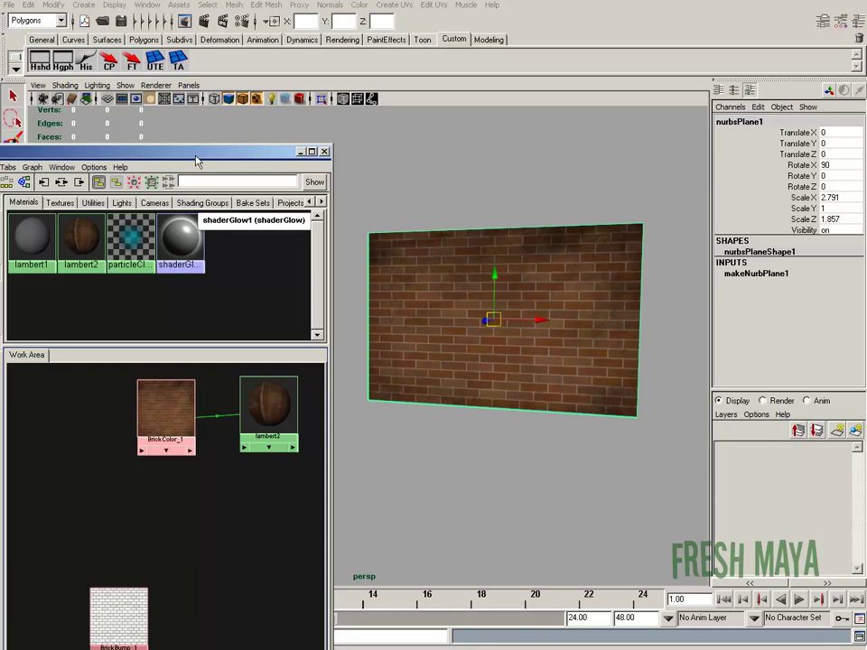
{"action": "left_click_drag", "start_coordinate": [181, 151], "coordinate": [318, 15]}
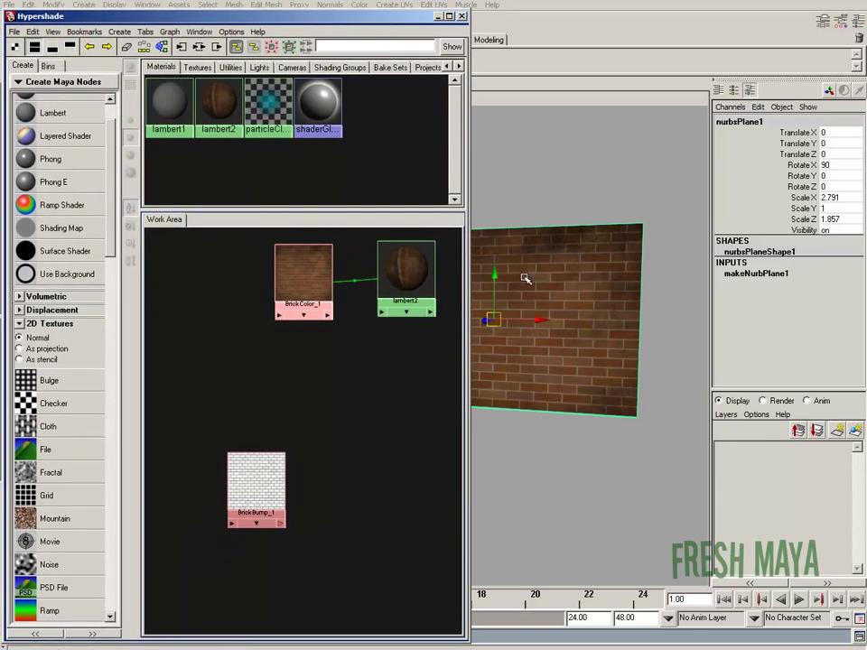
{"action": "mouse_move", "coordinate": [527, 290]}
{"action": "left_mouse_down", "text": "alt"}
{"action": "mouse_move", "coordinate": [566, 280]}
{"action": "mouse_move", "coordinate": [534, 287]}
{"action": "left_mouse_up", "text": "alt"}
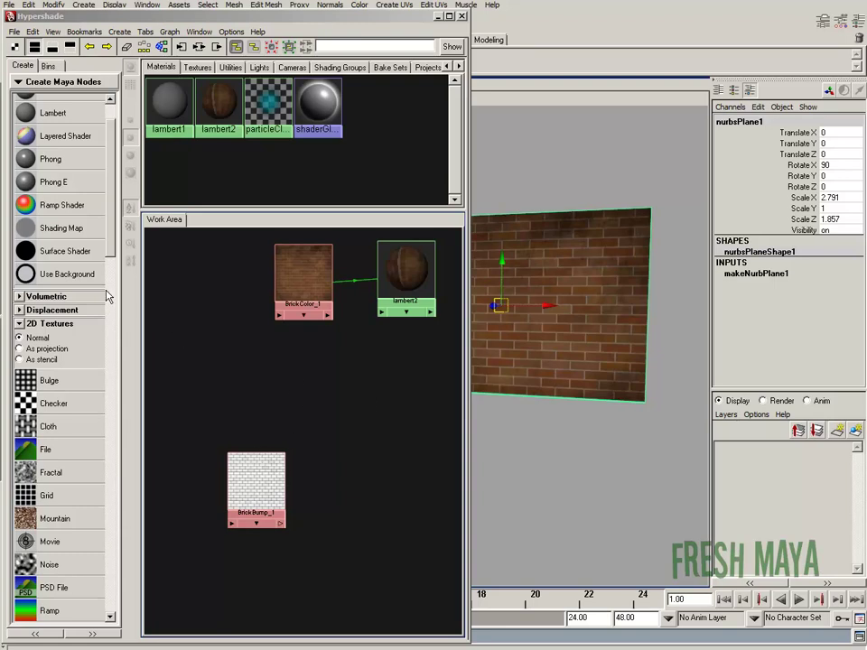
- Create a Bump 2d node from General Utilities and place bump2d1 beside BrickBump_1
{"action": "left_click_drag", "start_coordinate": [115, 208], "coordinate": [124, 378]}
{"action": "scroll", "coordinate": [109, 307], "scroll_direction": "up", "scroll_amount": 1}
{"action": "left_click_drag", "start_coordinate": [115, 318], "coordinate": [122, 390]}
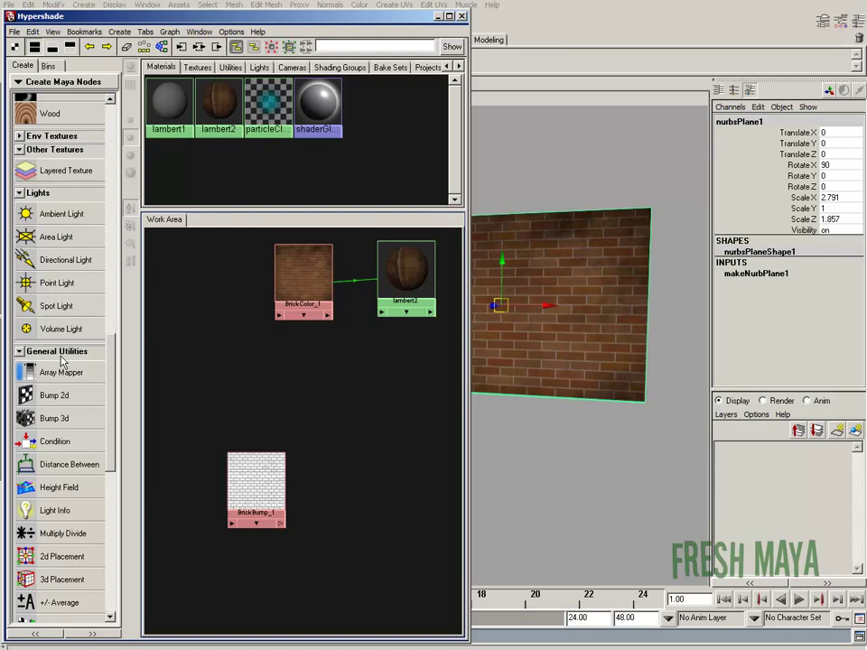
{"action": "left_click", "coordinate": [52, 401]}
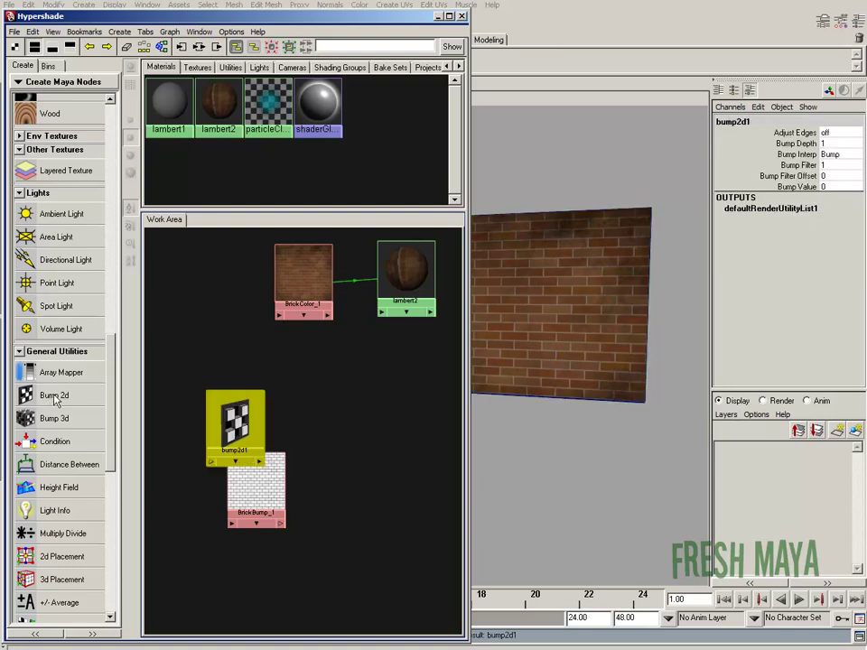
{"action": "left_click_drag", "start_coordinate": [236, 421], "coordinate": [357, 414]}
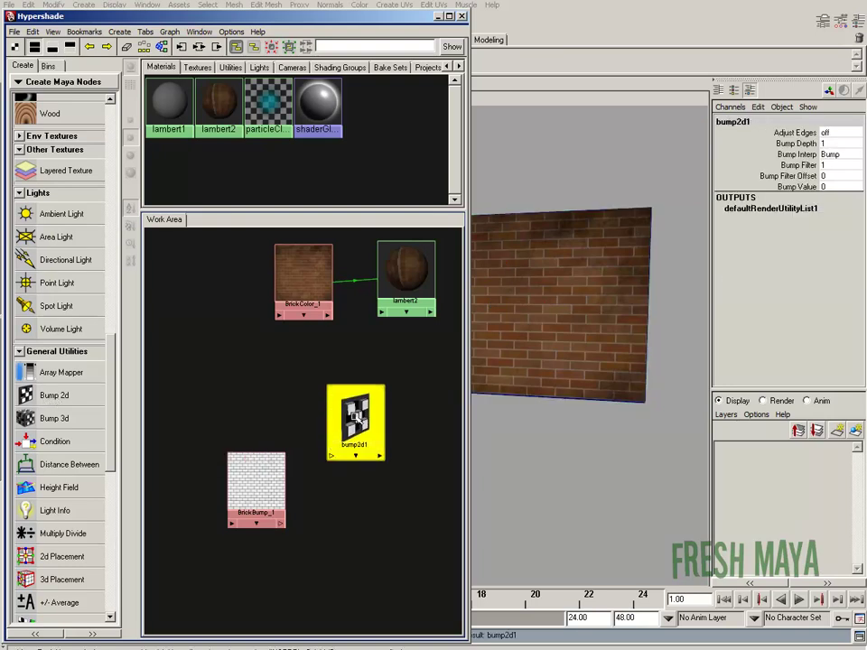
{"action": "middle_click_drag", "start_coordinate": [355, 418], "coordinate": [395, 275]}
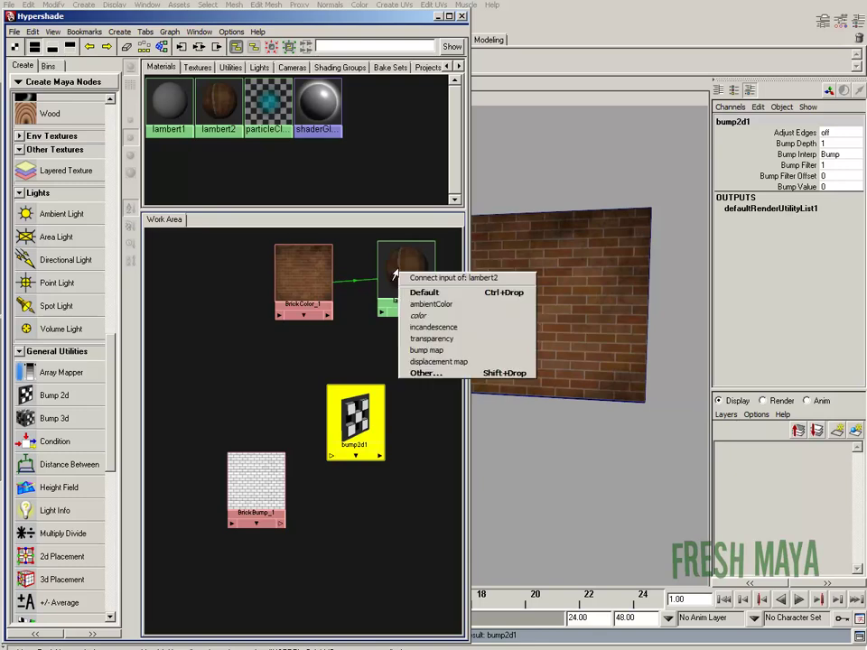
- Wire bump2d1 into lambert2's bump map and BrickBump_1 into bump2d1 (Default), then close Hypershade
{"action": "left_click", "coordinate": [430, 356]}
{"action": "left_click_drag", "start_coordinate": [355, 420], "coordinate": [381, 418]}
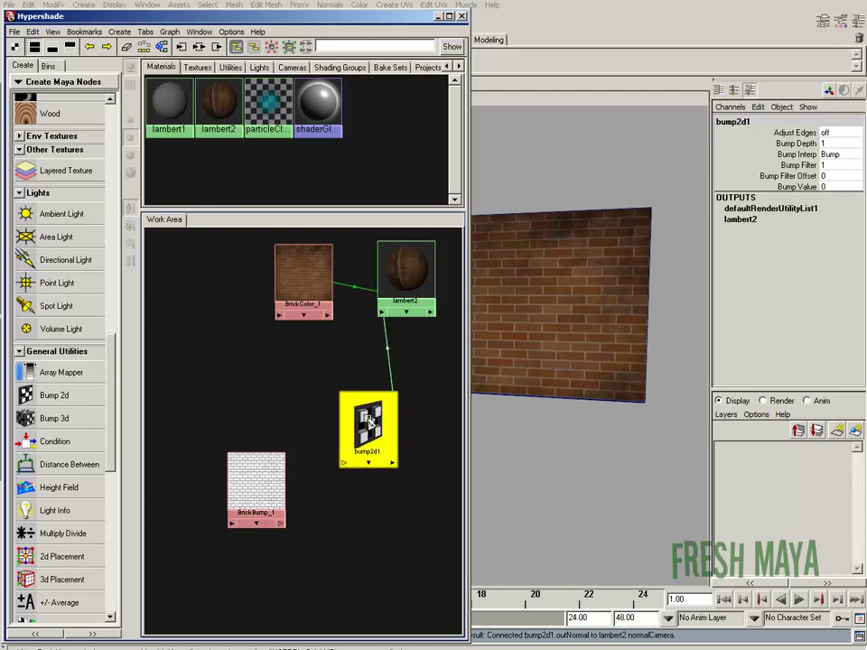
{"action": "middle_click_drag", "start_coordinate": [302, 314], "coordinate": [385, 422]}
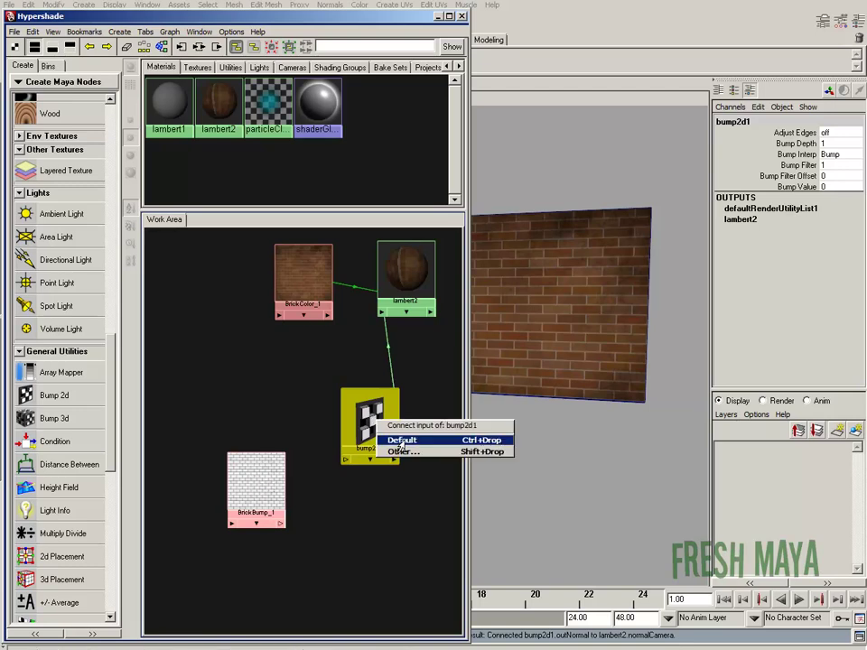
{"action": "left_click", "coordinate": [402, 440]}
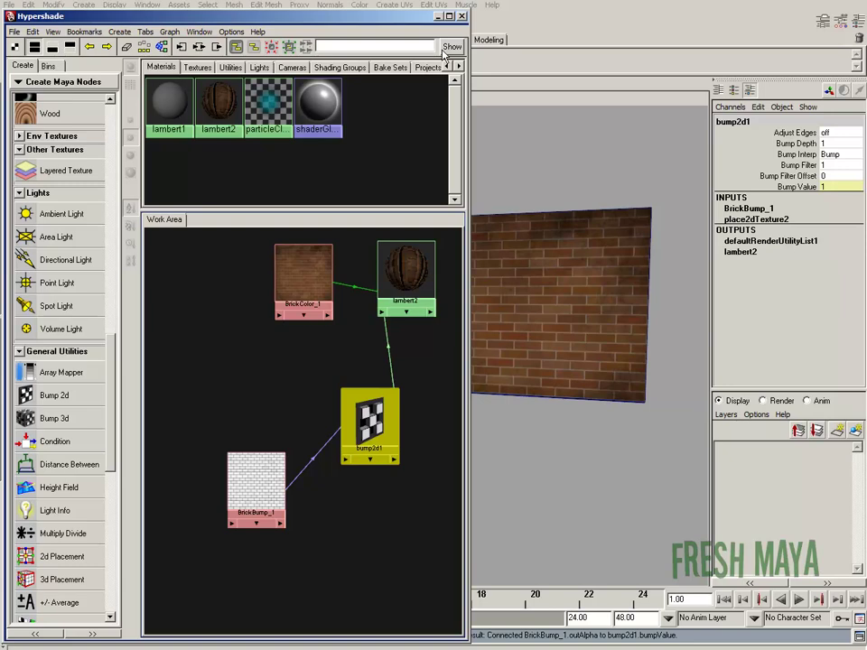
{"action": "left_click", "coordinate": [439, 18]}
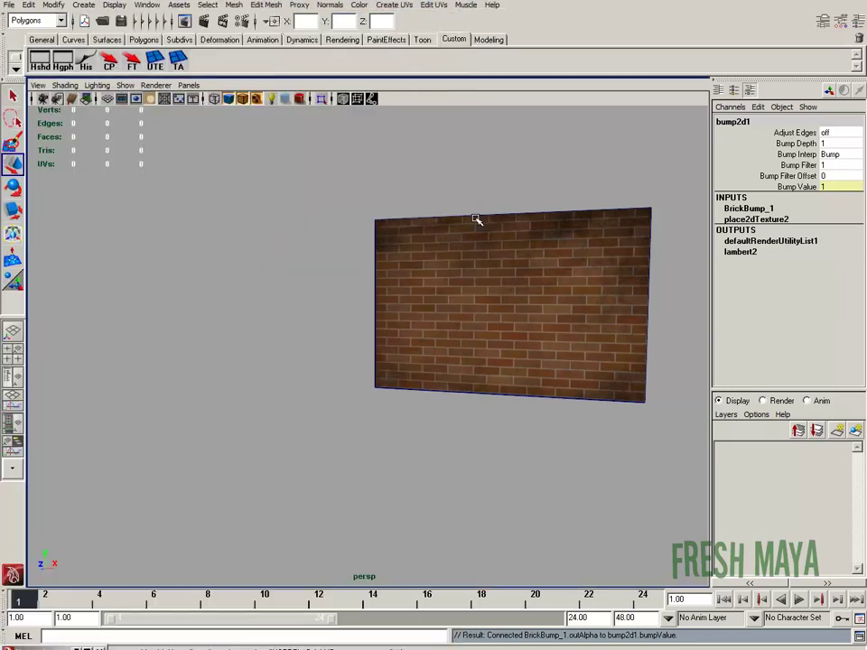
- Turn on High Quality Rendering in the viewport and orbit to frame the brick wall
{"action": "left_click", "coordinate": [299, 98]}
{"action": "middle_click_drag", "start_coordinate": [479, 334], "coordinate": [350, 351], "text": "alt"}
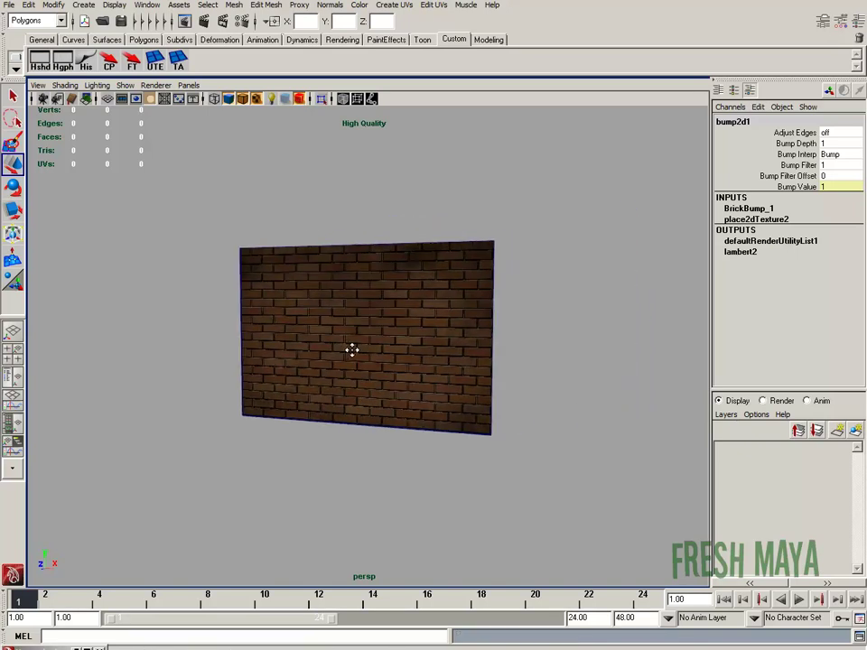
{"action": "right_click_drag", "start_coordinate": [350, 351], "coordinate": [350, 362], "text": "alt"}
{"action": "left_click_drag", "start_coordinate": [350, 363], "coordinate": [333, 367], "text": "alt"}
{"action": "right_click_drag", "start_coordinate": [334, 368], "coordinate": [369, 357], "text": "alt"}
{"action": "left_click_drag", "start_coordinate": [369, 357], "coordinate": [341, 352], "text": "alt"}
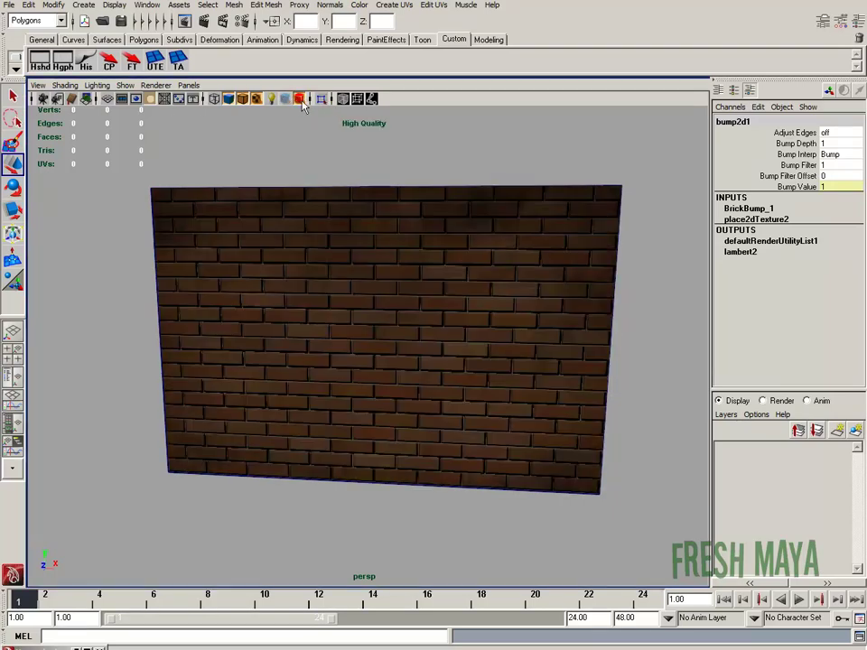
- Compare Default and High Quality renderers, check High Quality options, then select the wall
{"action": "left_click", "coordinate": [147, 86]}
{"action": "left_click", "coordinate": [168, 105]}
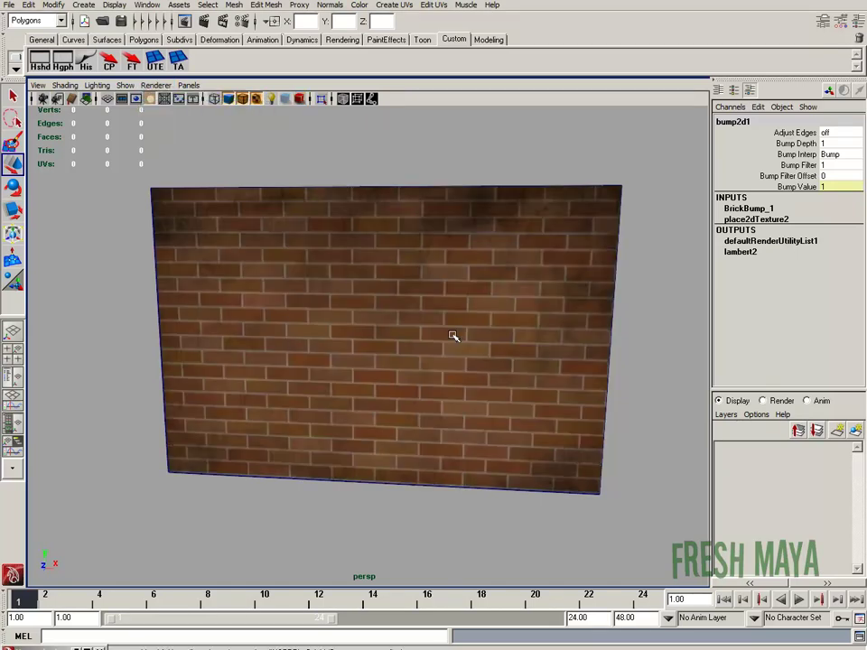
{"action": "left_click", "coordinate": [156, 85]}
{"action": "left_click", "coordinate": [175, 118]}
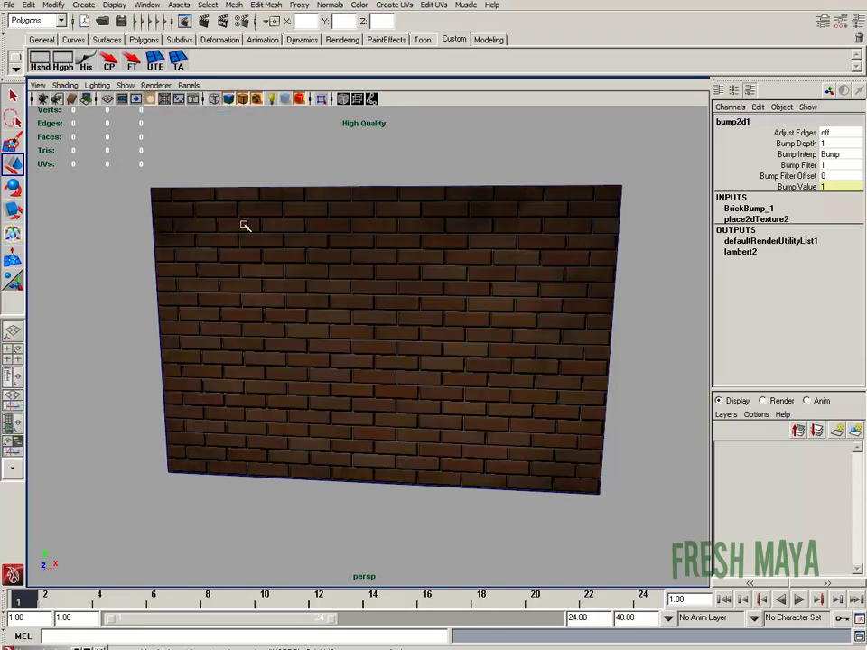
{"action": "left_click", "coordinate": [160, 85]}
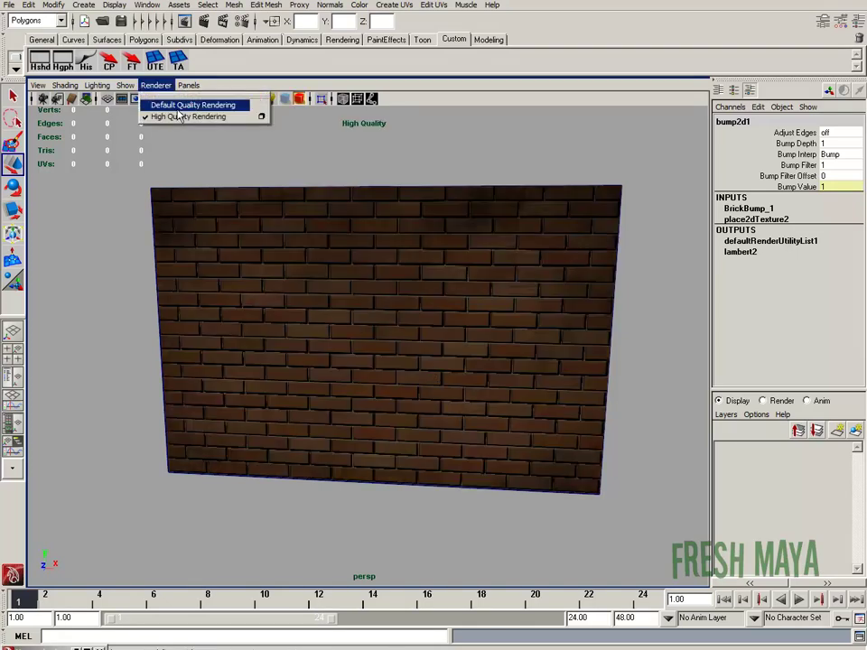
{"action": "left_click", "coordinate": [262, 118]}
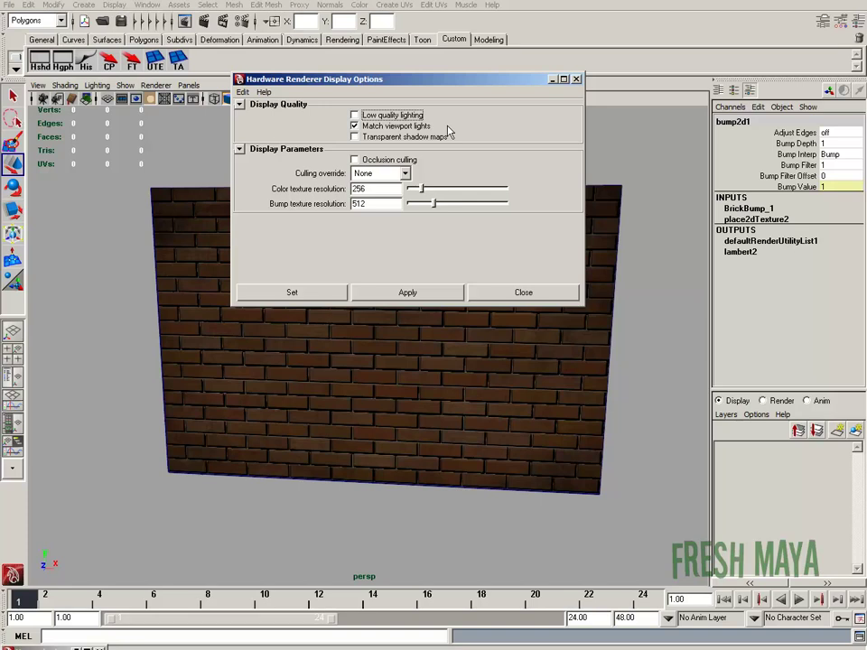
{"action": "left_click", "coordinate": [518, 295]}
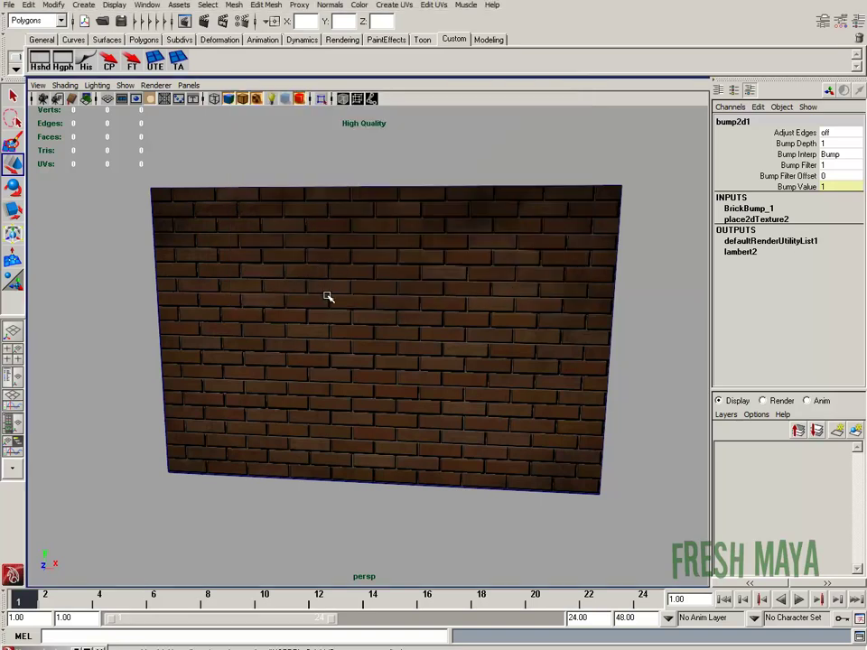
{"action": "left_click", "coordinate": [442, 278]}
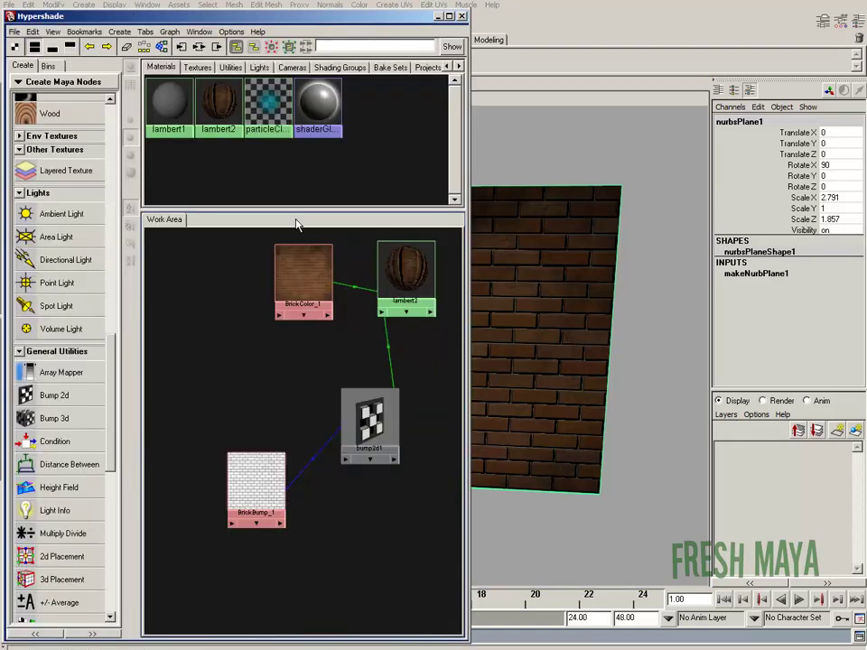
- Set bump2d1's Bump Depth to 0.1 in the Attribute Editor
{"action": "double_click", "coordinate": [370, 429]}
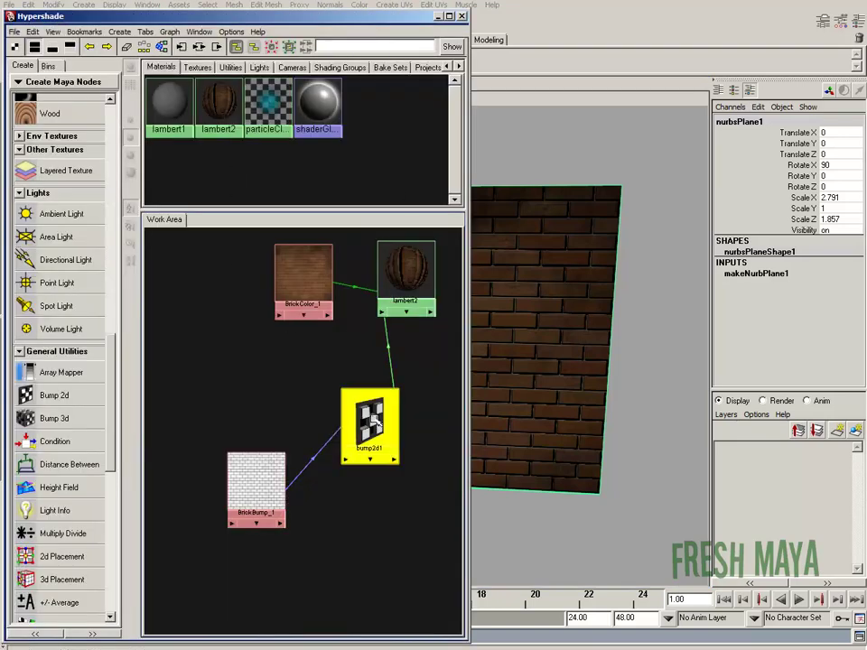
{"action": "left_click_drag", "start_coordinate": [368, 434], "coordinate": [366, 409]}
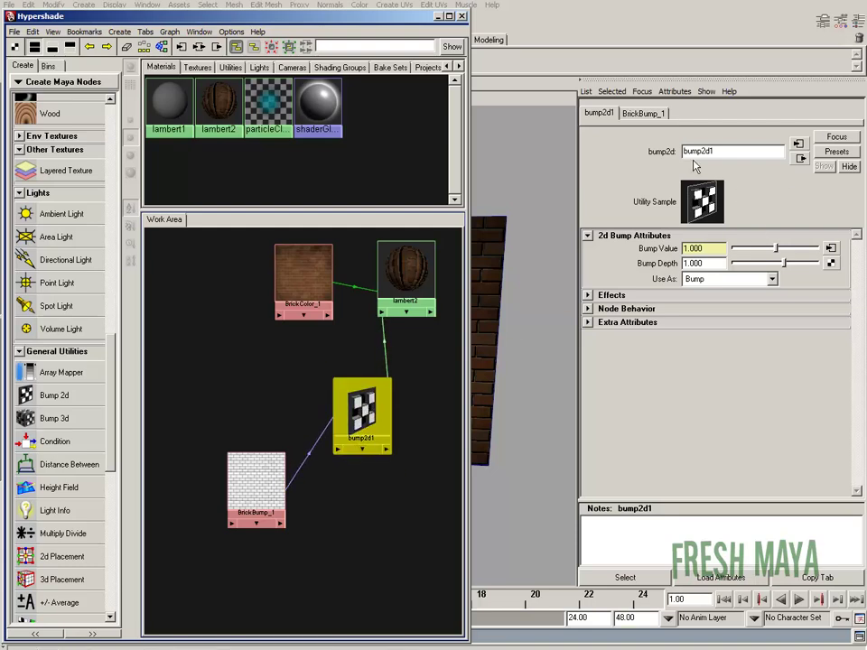
{"action": "left_click", "coordinate": [686, 263]}
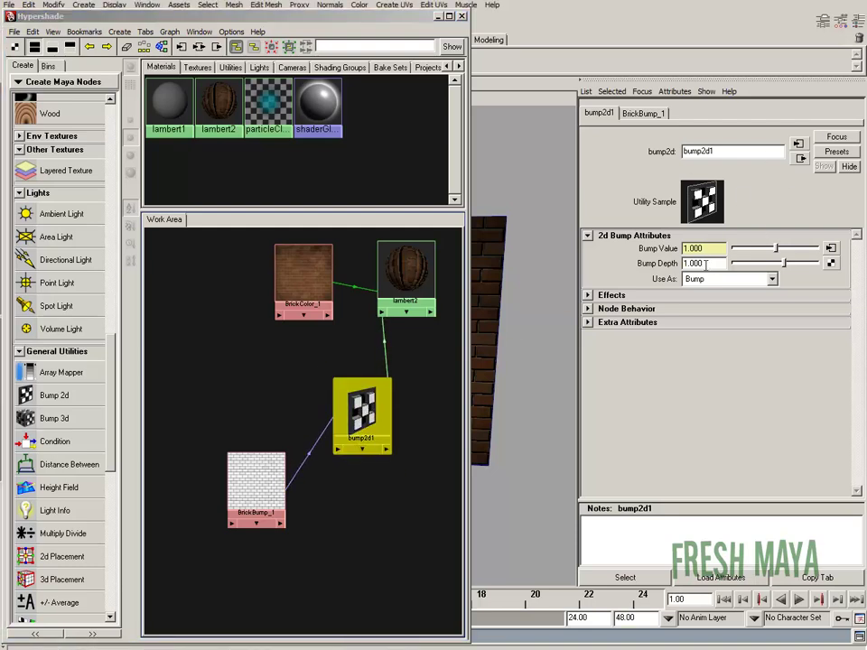
{"action": "left_click_drag", "start_coordinate": [709, 263], "coordinate": [632, 265]}
{"action": "type", "text": "0.1"}
{"action": "key", "text": "Return"}
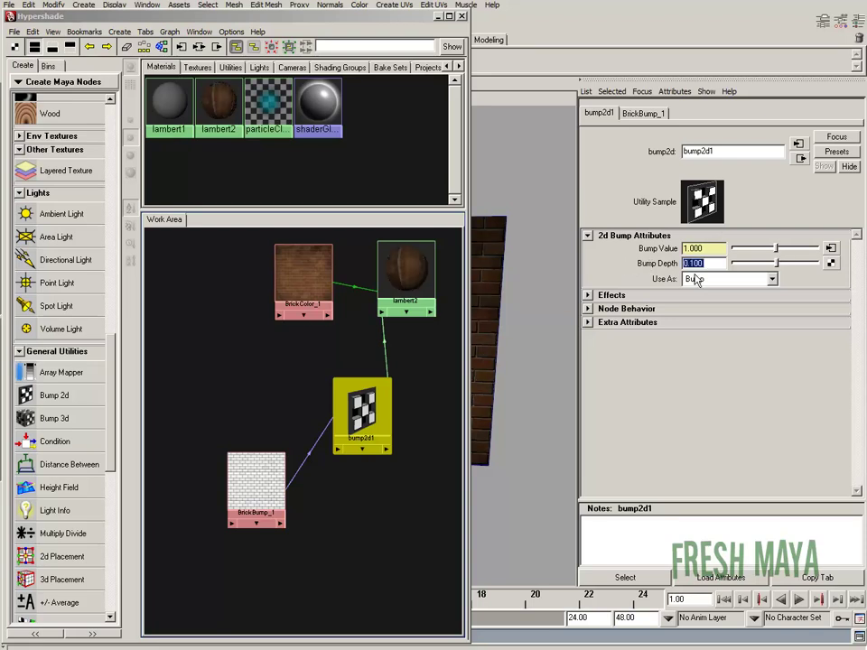
- Minimize Hypershade, orbit to the wall, and try a stronger Bump Depth on bump2d1
{"action": "left_click", "coordinate": [439, 16]}
{"action": "left_click_drag", "start_coordinate": [386, 364], "coordinate": [366, 378], "text": "alt"}
{"action": "double_click", "coordinate": [694, 263]}
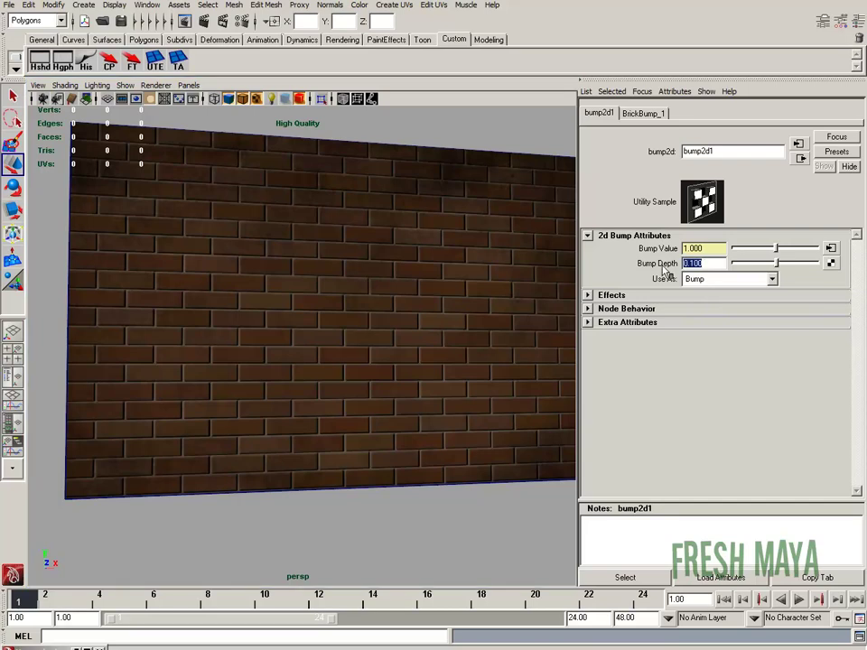
{"action": "type", "text": "1"}
{"action": "type", "text": "2"}
{"action": "key", "text": "Return"}
- Inspect the stronger bump, then set Bump Depth to 0.15
{"action": "left_click_drag", "start_coordinate": [397, 388], "coordinate": [358, 347], "text": "alt"}
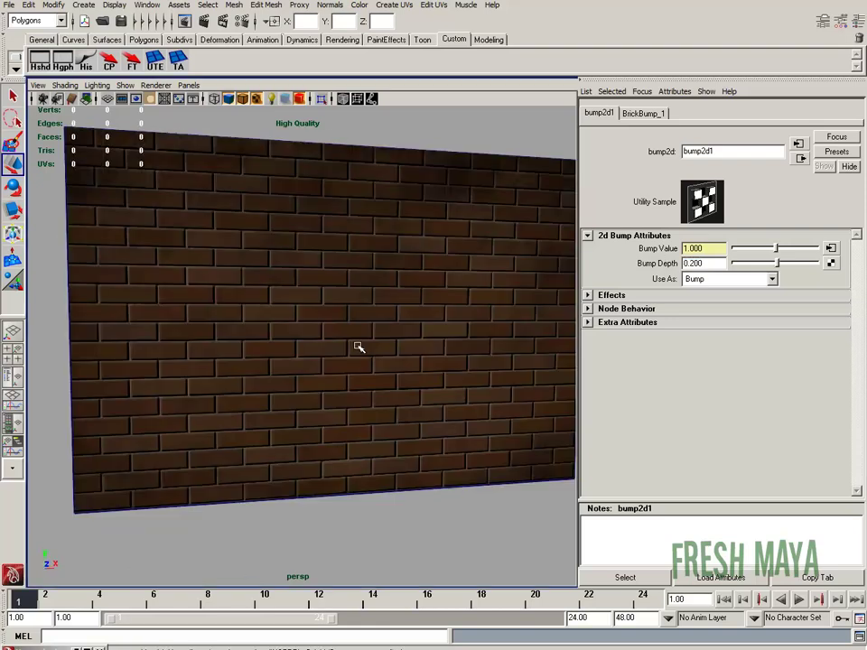
{"action": "double_click", "coordinate": [693, 263]}
{"action": "type", "text": ".15"}
{"action": "key", "text": "Return"}
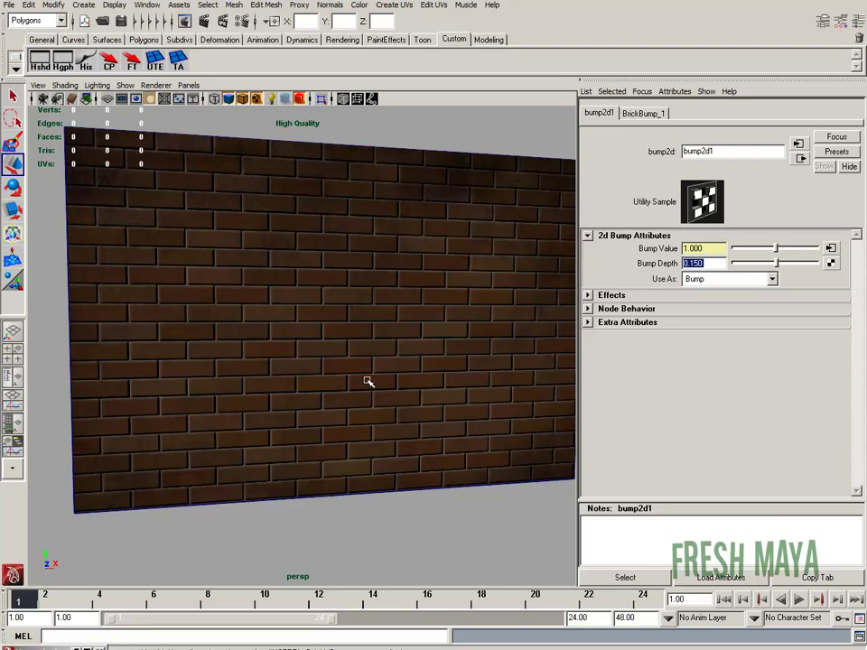
- Lower Bump Depth to 0.12 and move the camera closer to inspect the wall
{"action": "left_click_drag", "start_coordinate": [380, 390], "coordinate": [335, 446], "text": "alt"}
{"action": "left_click_drag", "start_coordinate": [712, 261], "coordinate": [647, 261]}
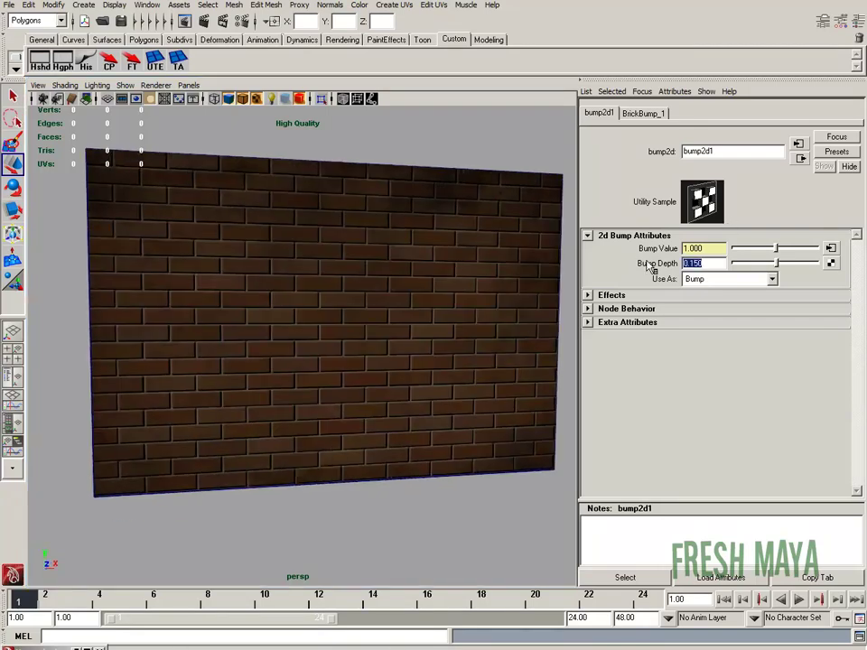
{"action": "type", "text": ".1"}
{"action": "right_click_drag", "start_coordinate": [461, 300], "coordinate": [431, 367], "text": "alt"}
{"action": "left_click_drag", "start_coordinate": [431, 367], "coordinate": [401, 358], "text": "alt"}
{"action": "right_click_drag", "start_coordinate": [401, 358], "coordinate": [415, 376], "text": "alt"}
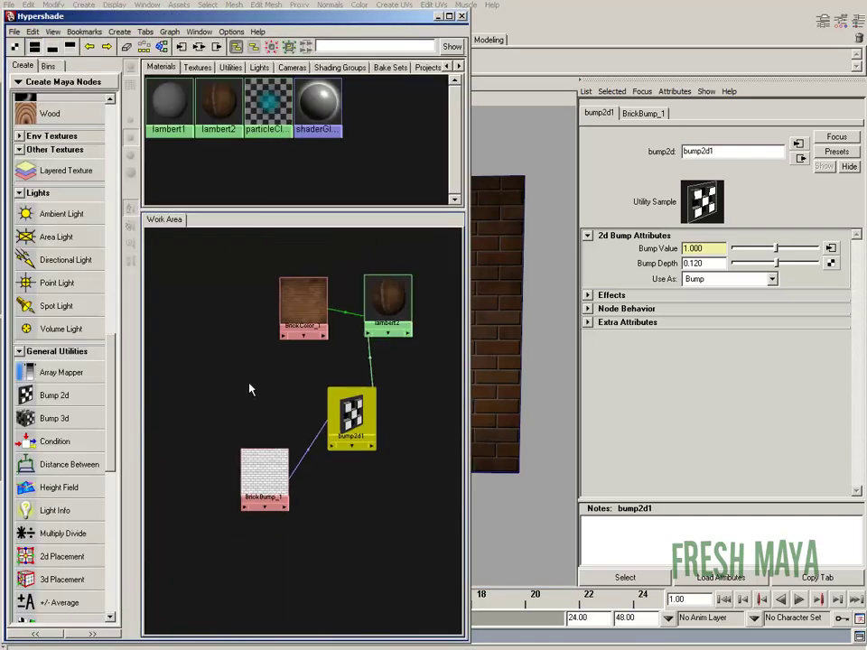
- Create a Fractal 2D texture and arrange fractal1 and place2dTexture3 in the graph
{"action": "left_click_drag", "start_coordinate": [110, 320], "coordinate": [134, 181]}
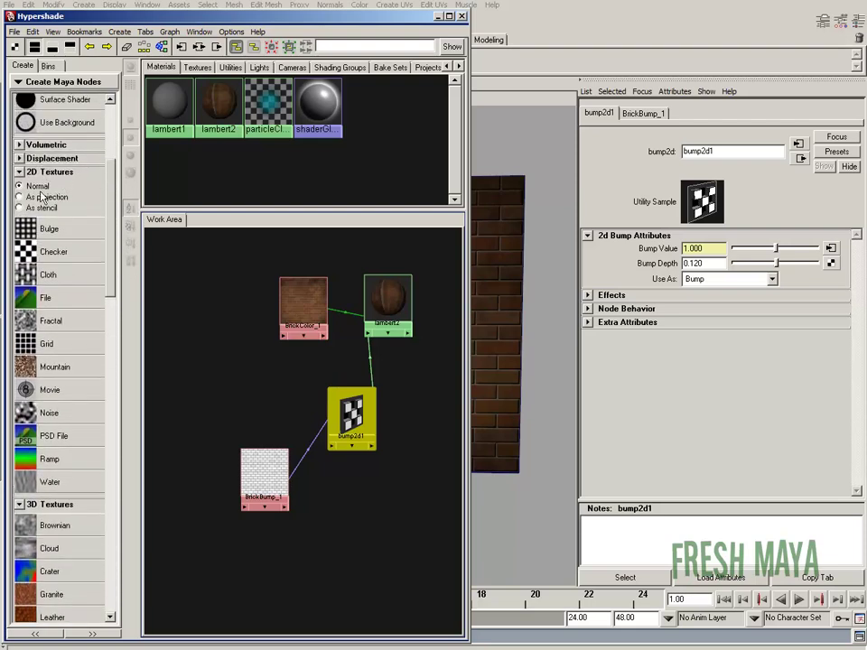
{"action": "left_click", "coordinate": [51, 323]}
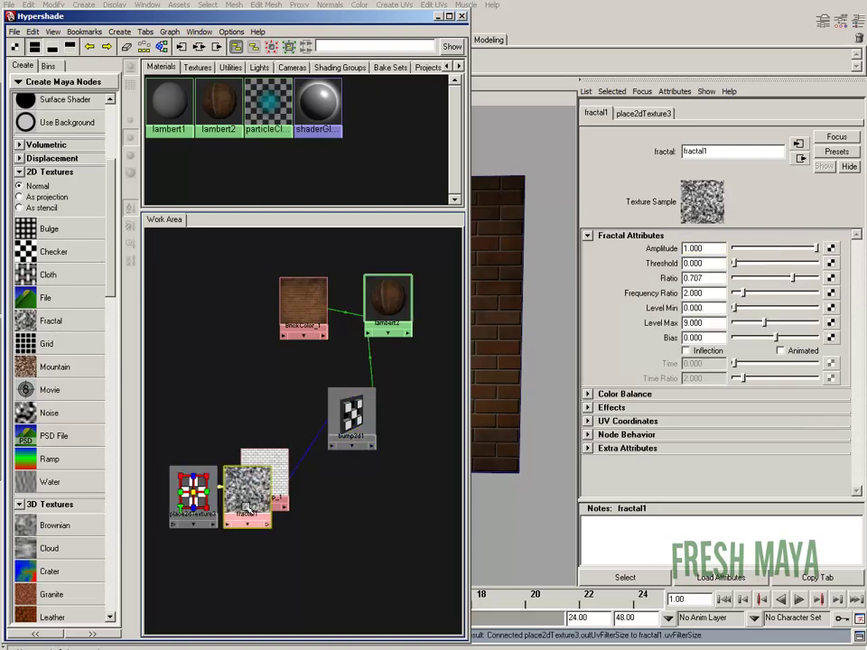
{"action": "left_click_drag", "start_coordinate": [261, 489], "coordinate": [233, 390]}
{"action": "left_click_drag", "start_coordinate": [192, 495], "coordinate": [177, 354]}
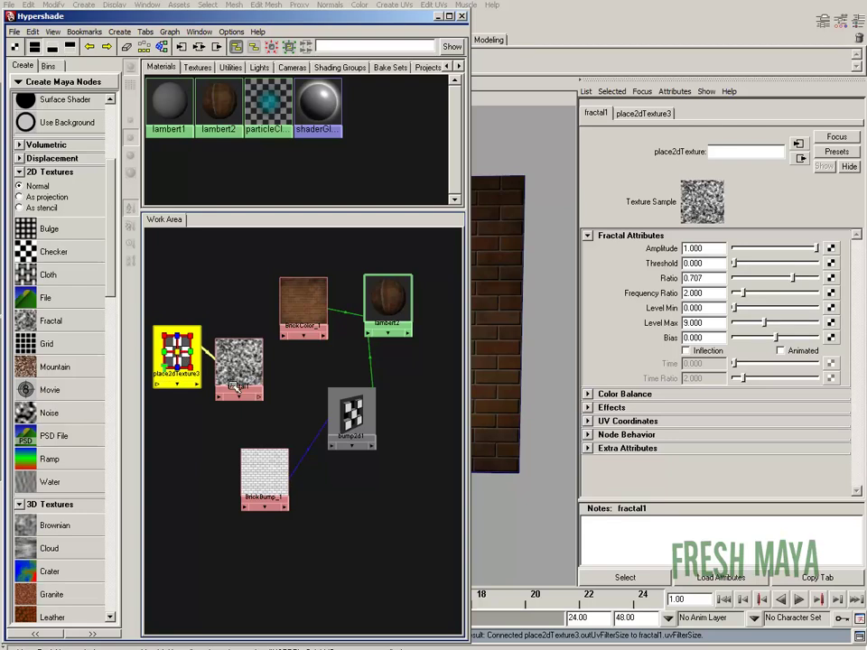
{"action": "left_click_drag", "start_coordinate": [242, 398], "coordinate": [242, 366]}
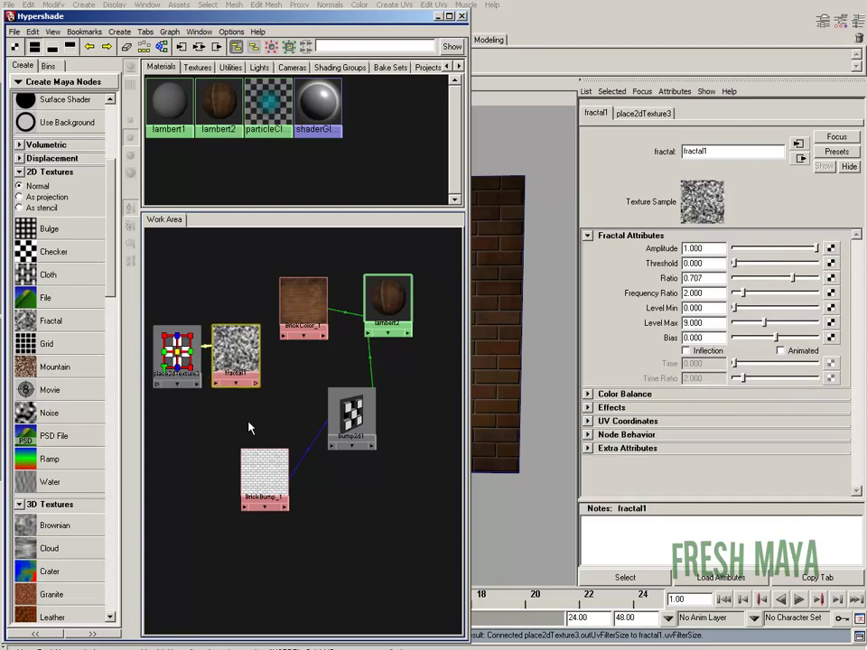
{"action": "left_click_drag", "start_coordinate": [271, 470], "coordinate": [260, 462]}
{"action": "left_click", "coordinate": [239, 357]}
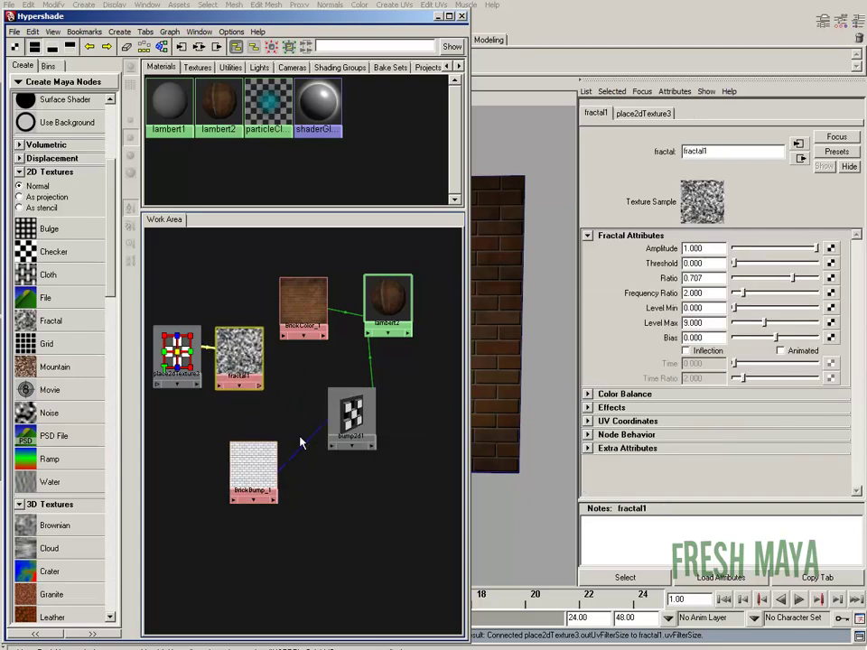
- Delete the BrickBump_1 to bump2d1 connection
{"action": "mouse_move", "coordinate": [310, 443]}
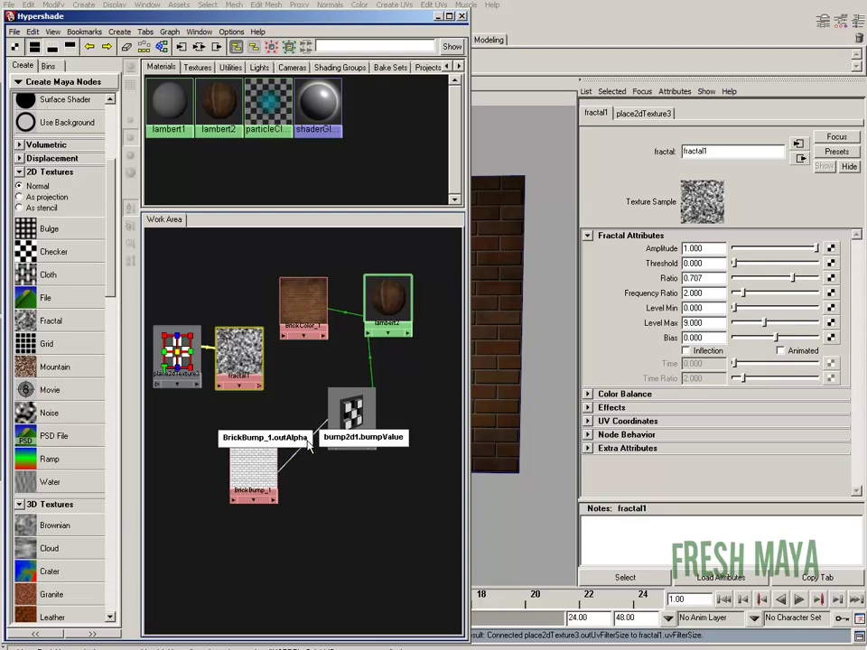
{"action": "left_click", "coordinate": [316, 486]}
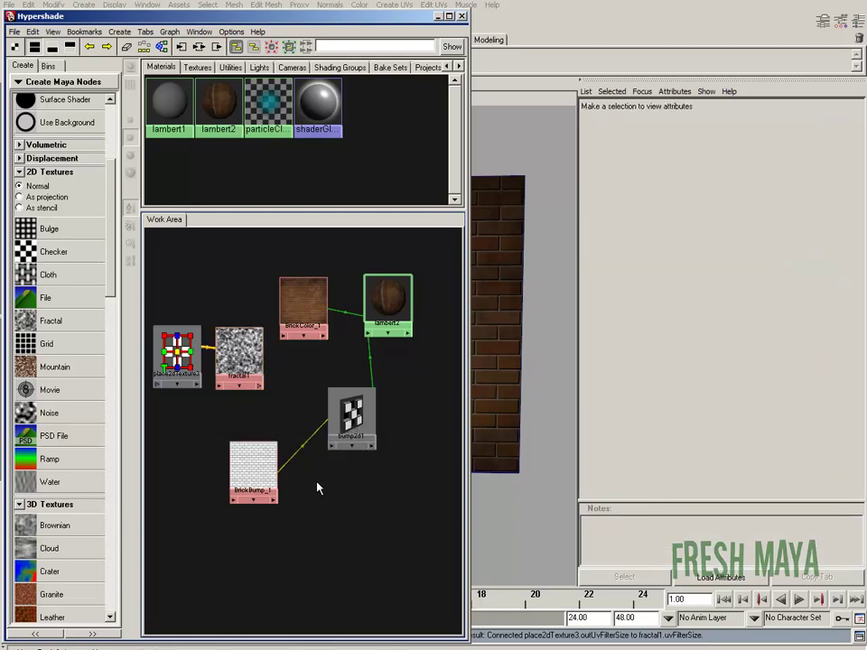
{"action": "key", "text": "Delete"}
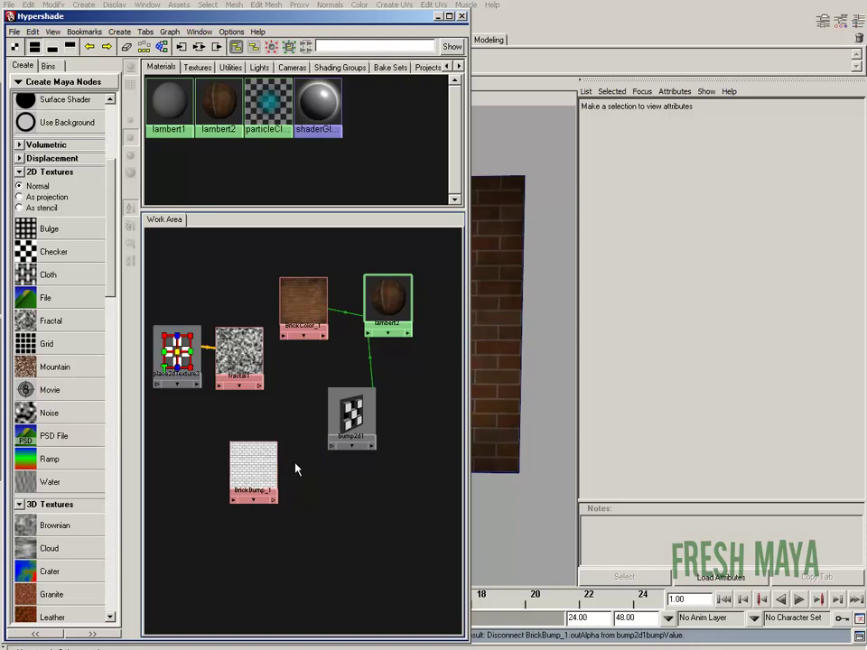
- Connect fractal1 to bump2d1 with the Default link, moving BrickBump_1 aside
{"action": "left_click_drag", "start_coordinate": [268, 472], "coordinate": [225, 496]}
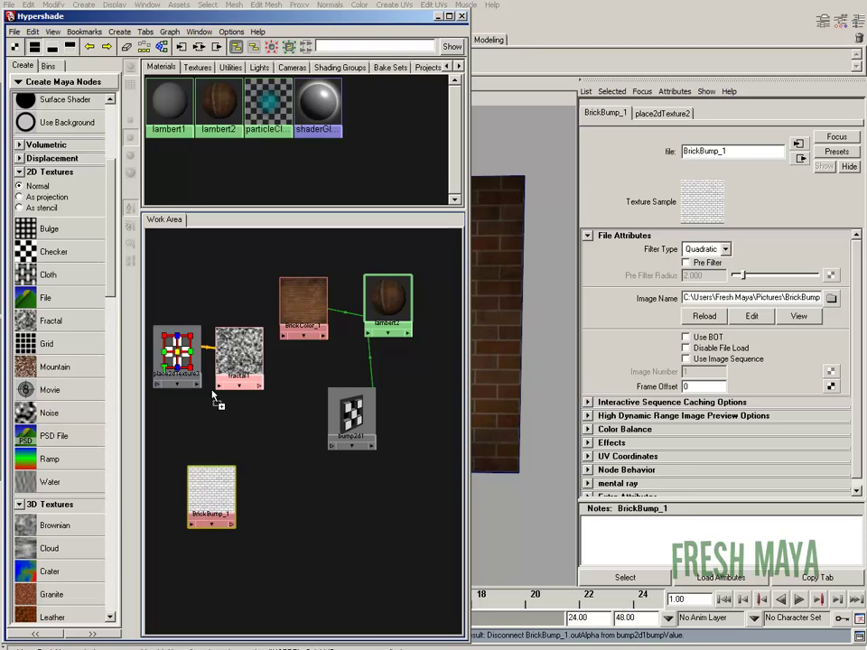
{"action": "middle_click_drag", "start_coordinate": [251, 355], "coordinate": [350, 413]}
{"action": "left_click", "coordinate": [240, 348]}
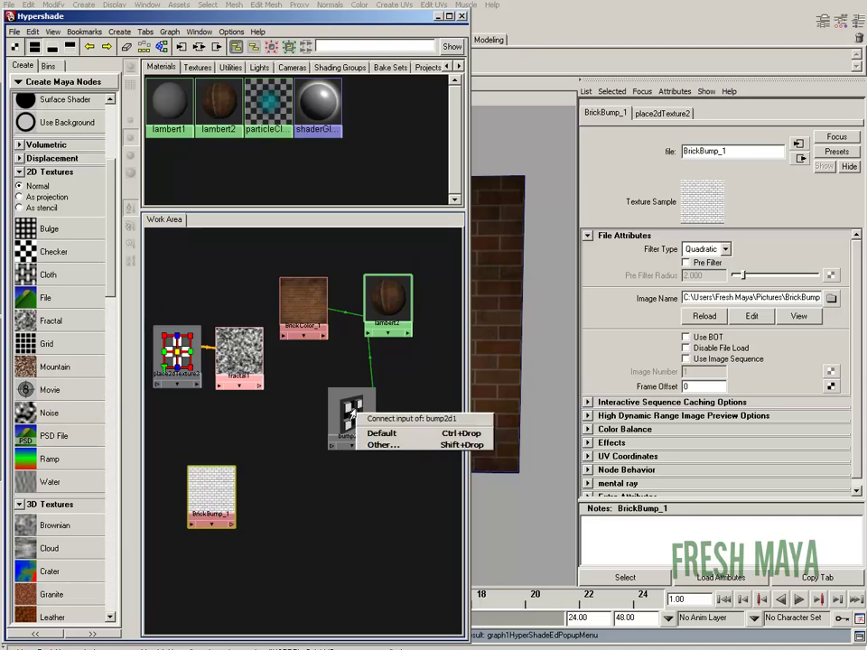
{"action": "left_click", "coordinate": [384, 434]}
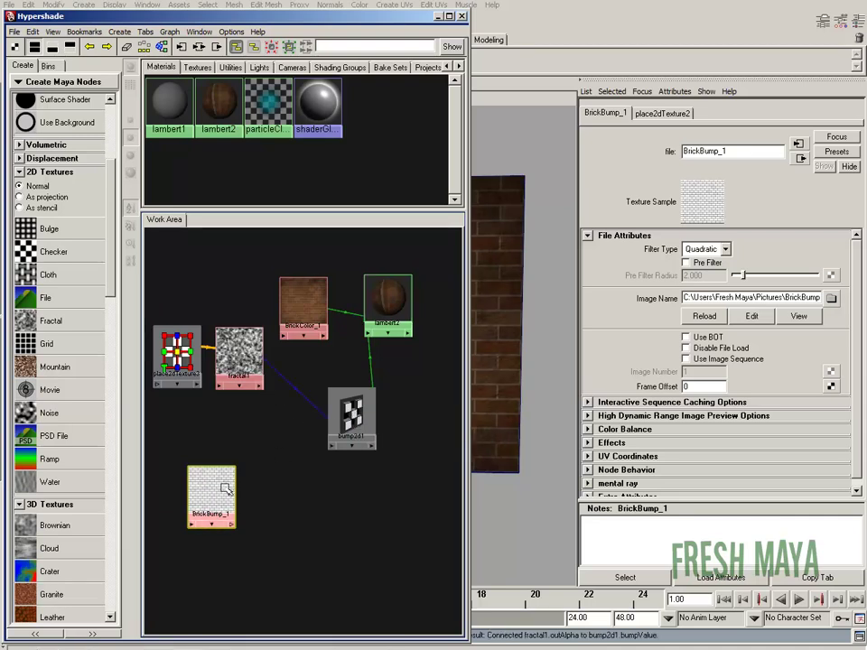
{"action": "mouse_move", "coordinate": [233, 495]}
{"action": "left_mouse_down"}
{"action": "mouse_move", "coordinate": [230, 482]}
{"action": "mouse_move", "coordinate": [245, 496]}
{"action": "left_mouse_up"}
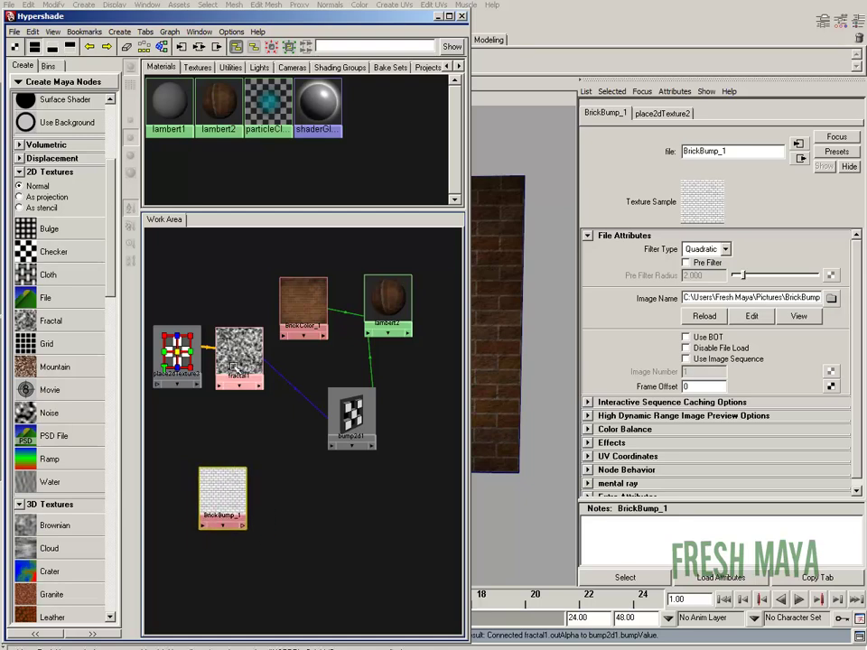
- Minimize Hypershade and orbit and zoom the viewport to see the fractal bumps
{"action": "left_click", "coordinate": [438, 16]}
{"action": "left_click_drag", "start_coordinate": [341, 312], "coordinate": [303, 316], "text": "alt"}
{"action": "right_click_drag", "start_coordinate": [302, 315], "coordinate": [384, 348], "text": "alt"}
{"action": "mouse_move", "coordinate": [322, 359]}
{"action": "left_mouse_down", "text": "alt"}
{"action": "mouse_move", "coordinate": [266, 374]}
{"action": "mouse_move", "coordinate": [304, 352]}
{"action": "mouse_move", "coordinate": [316, 366]}
{"action": "mouse_move", "coordinate": [303, 365]}
{"action": "mouse_move", "coordinate": [323, 366]}
{"action": "left_mouse_up", "text": "alt"}
{"action": "scroll", "coordinate": [281, 362], "scroll_direction": "down", "scroll_amount": 5}
{"action": "scroll", "coordinate": [340, 372], "scroll_direction": "up", "scroll_amount": 3}
{"action": "scroll", "coordinate": [445, 340], "scroll_direction": "down", "scroll_amount": 2}
{"action": "left_click_drag", "start_coordinate": [446, 340], "coordinate": [376, 307], "text": "alt"}
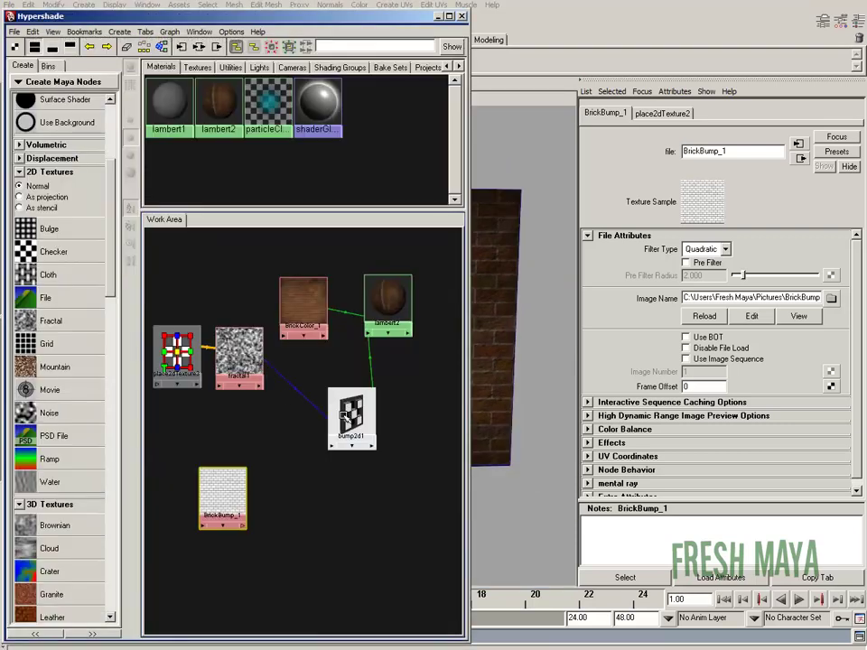
- Set bump2d1's Bump Depth to 0.15 and orbit to check the rougher wall
{"action": "left_click_drag", "start_coordinate": [355, 418], "coordinate": [343, 417]}
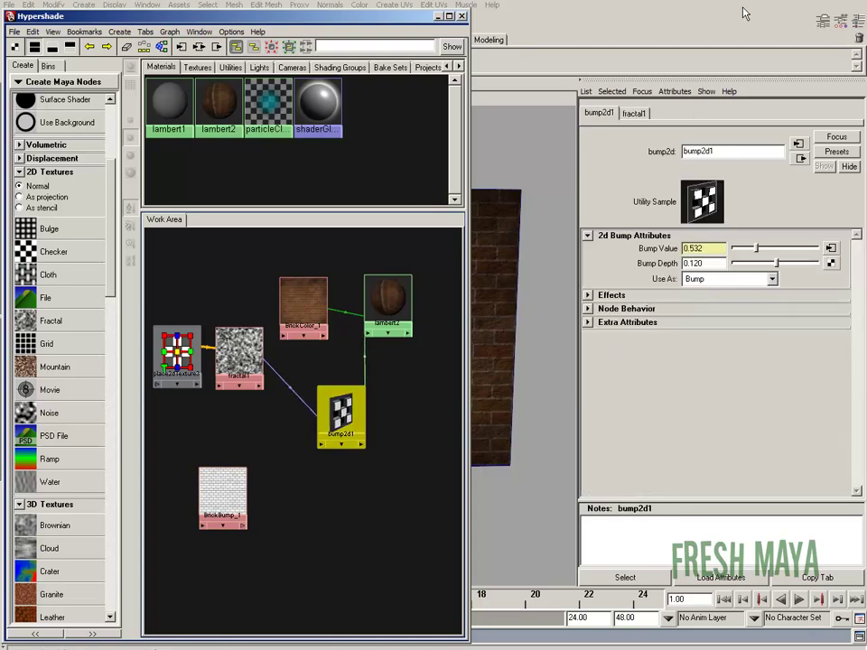
{"action": "left_click", "coordinate": [700, 263]}
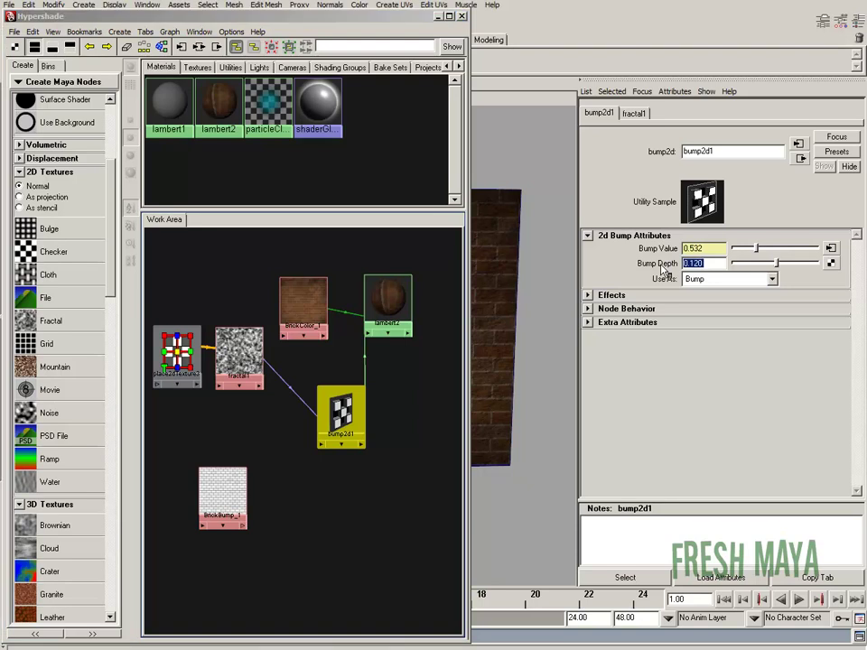
{"action": "key", "text": "BackSpace"}
{"action": "type", "text": ".15"}
{"action": "key", "text": "Return"}
{"action": "left_click", "coordinate": [449, 17]}
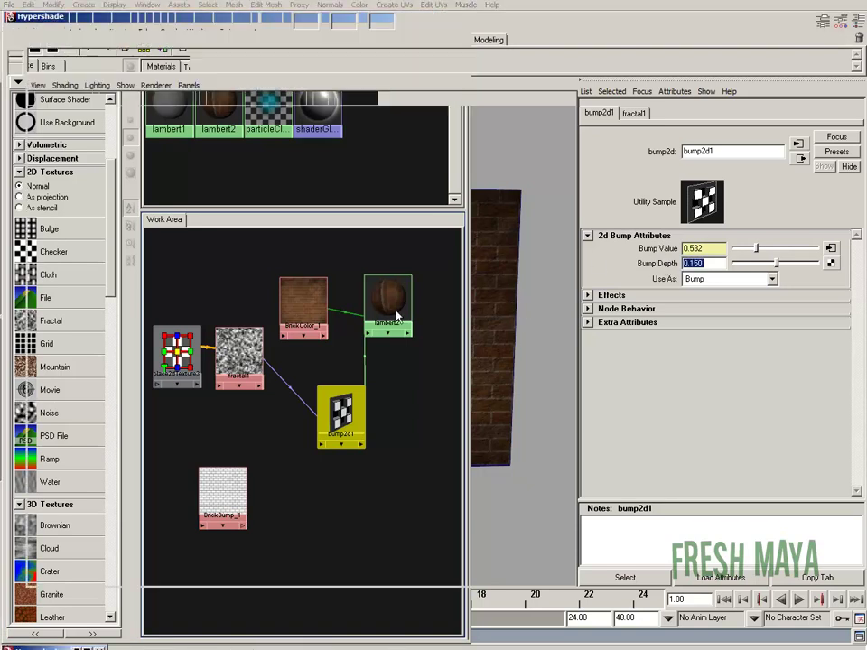
{"action": "left_click_drag", "start_coordinate": [259, 354], "coordinate": [358, 387], "text": "alt"}
{"action": "left_click_drag", "start_coordinate": [352, 277], "coordinate": [331, 339], "text": "alt"}
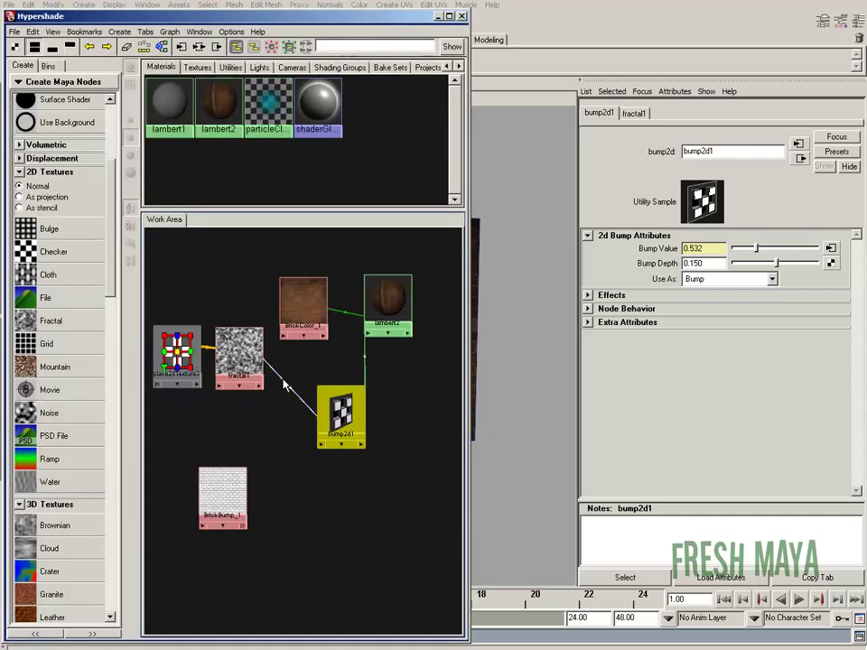
- Delete the fractal1 to bump2d1 connection and move BrickBump_1 up near bump2d1
{"action": "left_click", "coordinate": [309, 386]}
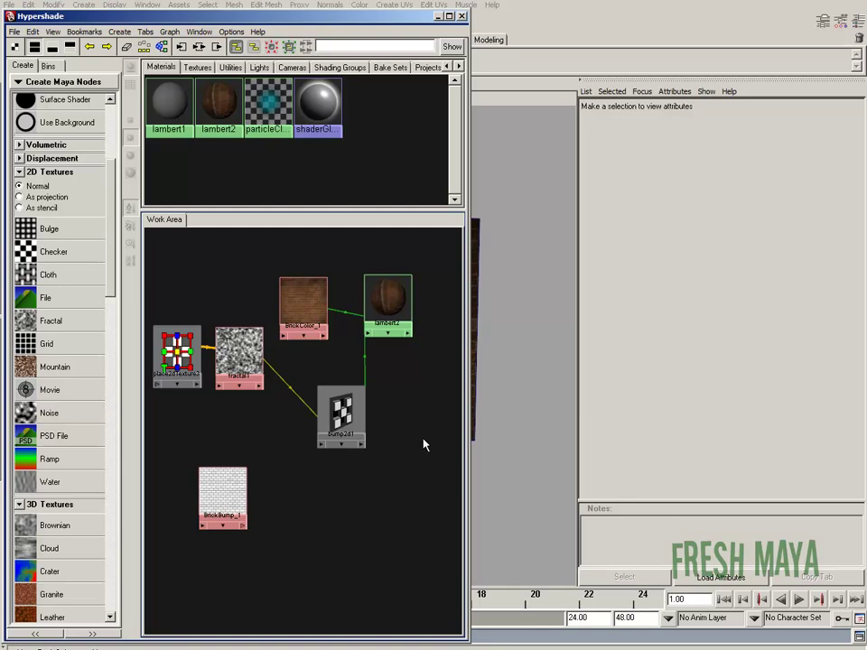
{"action": "left_click", "coordinate": [291, 388]}
{"action": "key", "text": "Delete"}
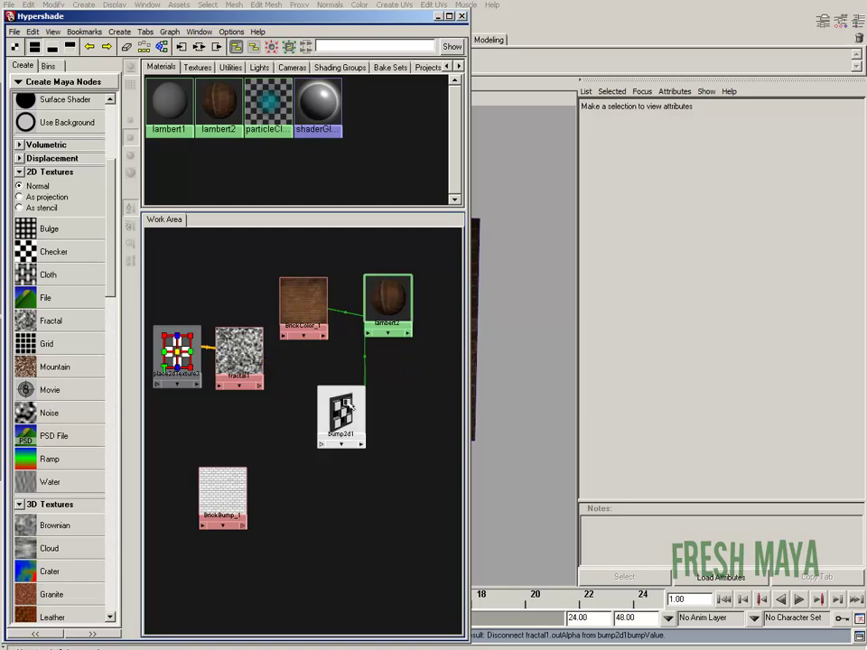
{"action": "left_click_drag", "start_coordinate": [223, 482], "coordinate": [236, 441]}
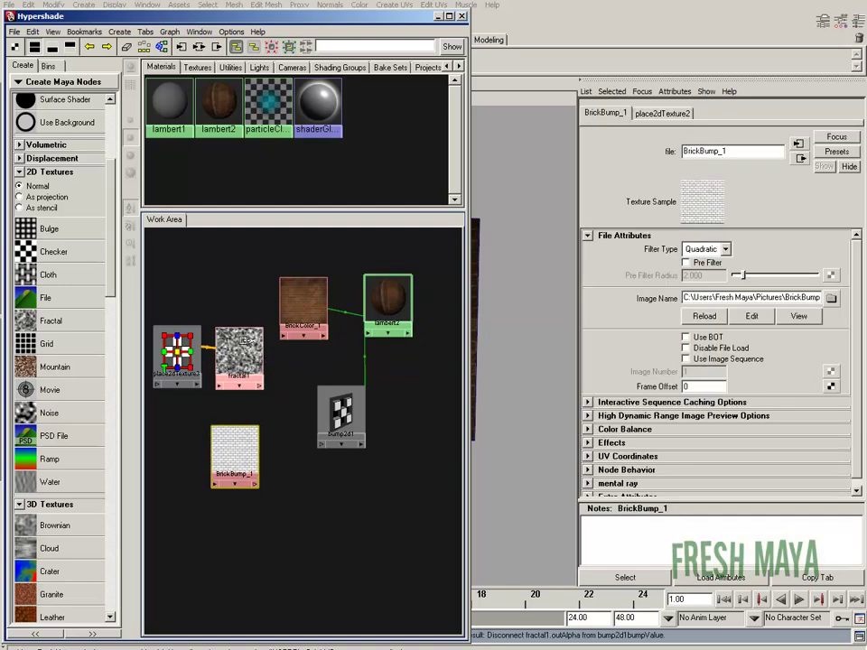